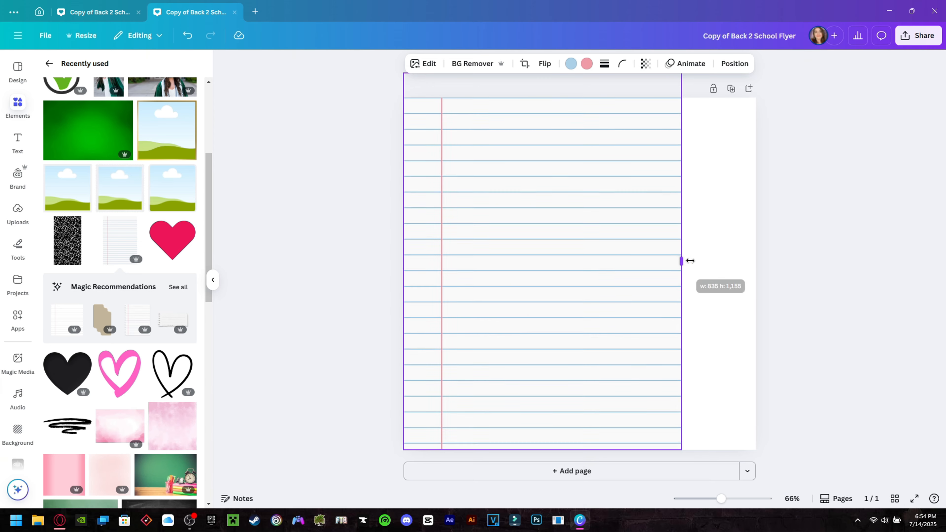
Step: Recolour the lined paper's vertical margin line pink and stretch the paper past the page's left edge
left_click(476, 170)
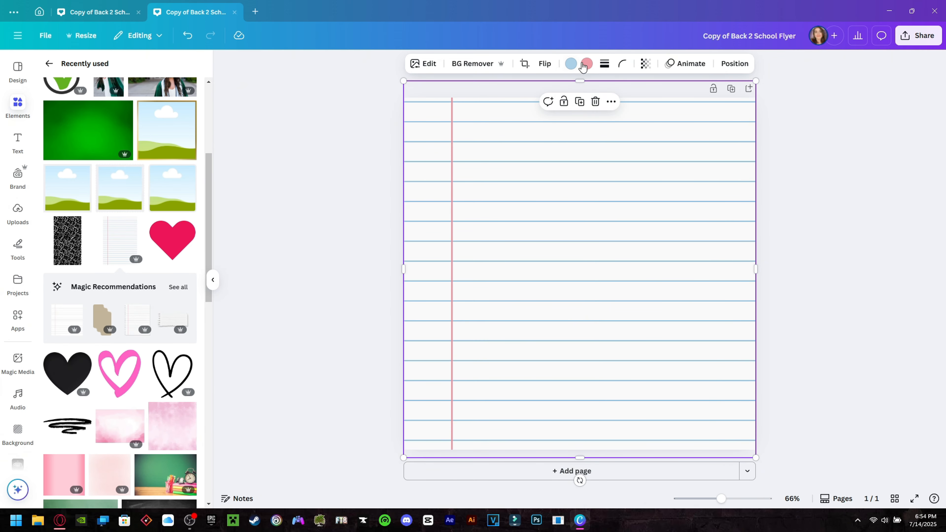
left_click(587, 65)
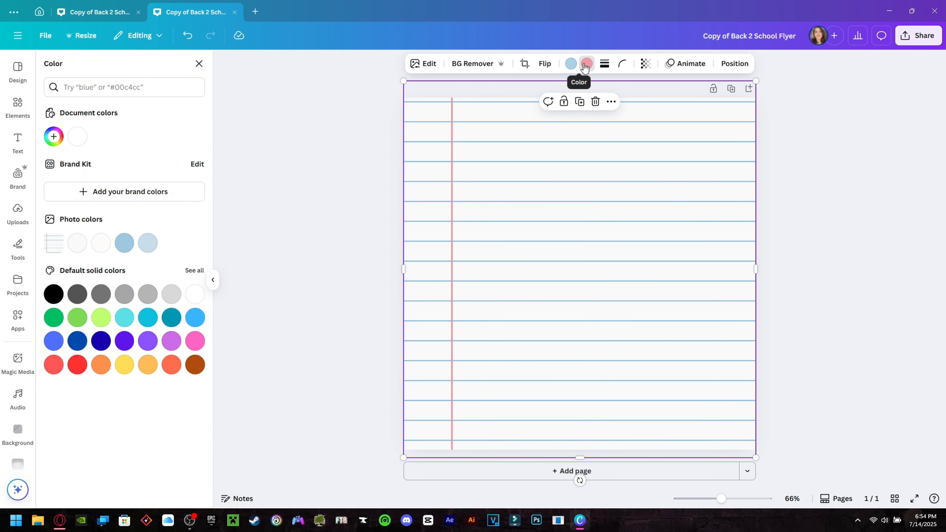
left_click(194, 341)
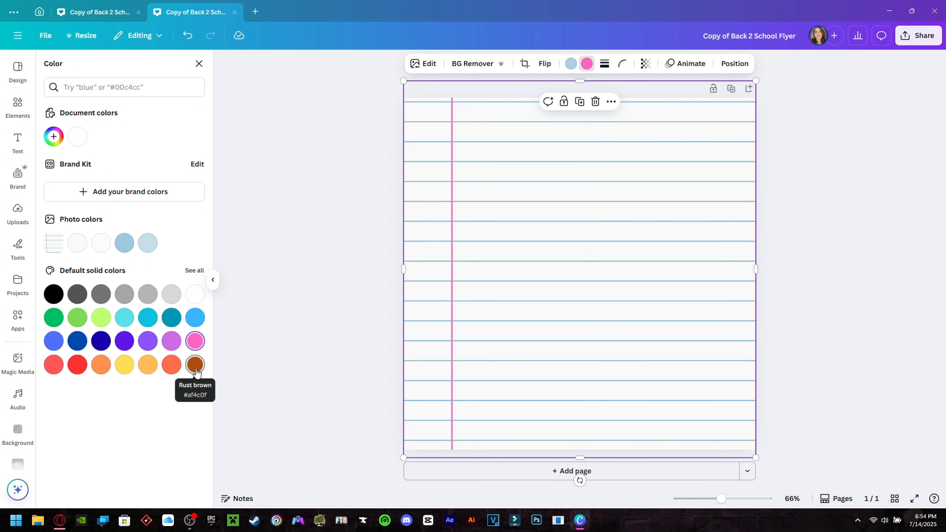
left_click_drag(403, 269, 368, 273)
left_click(340, 263)
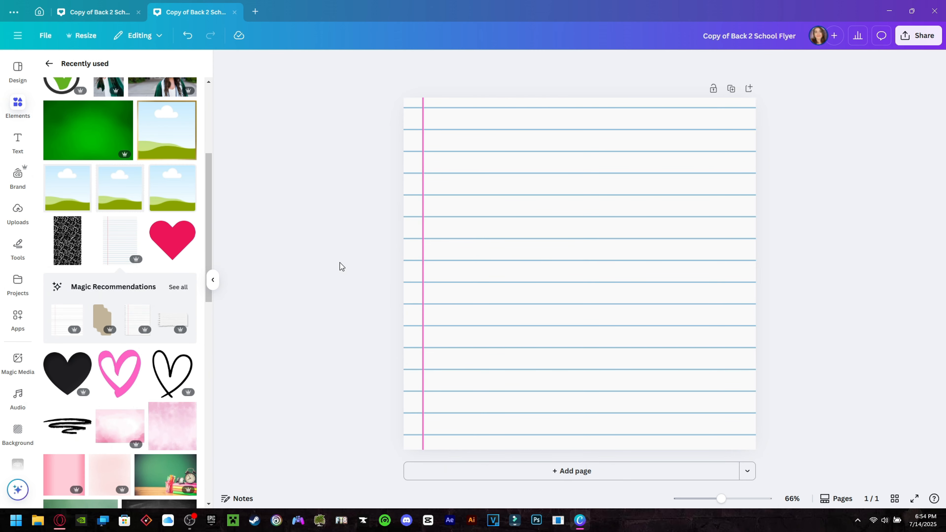
Step: Search the element graphics for "composition notebook pattern" and view the details of the Old Notebook Pattern Background Element
left_click(126, 70)
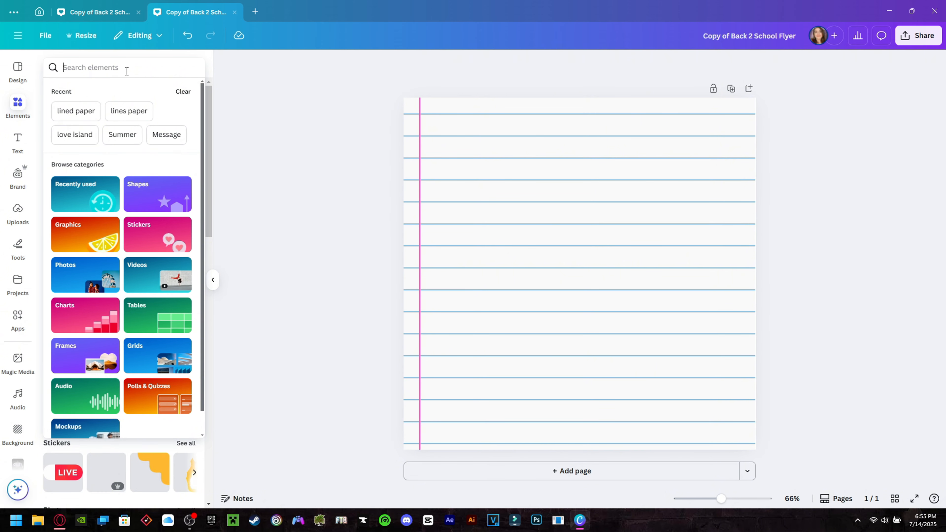
type("comp")
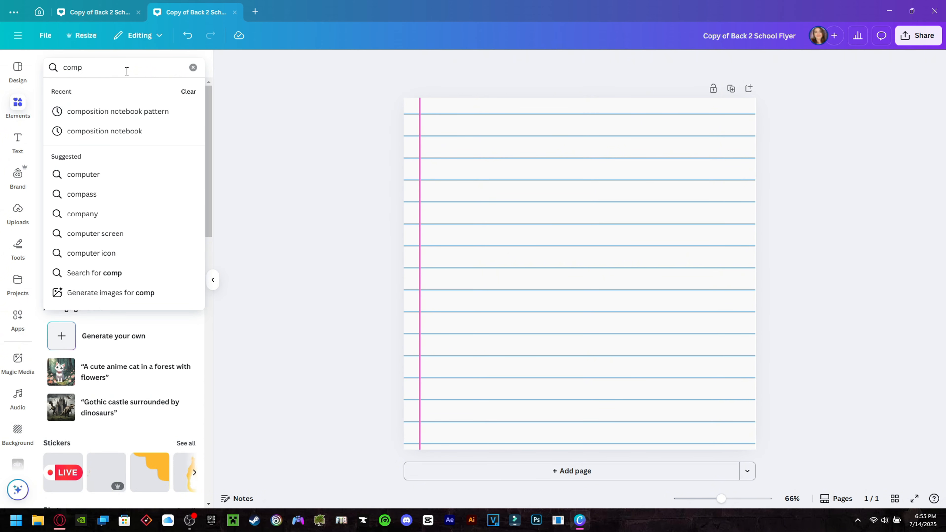
left_click(155, 124)
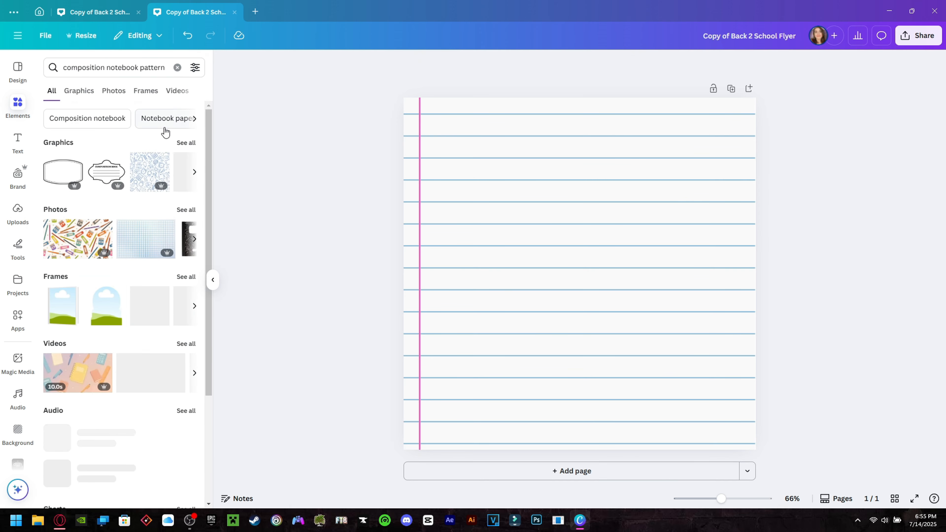
left_click(187, 144)
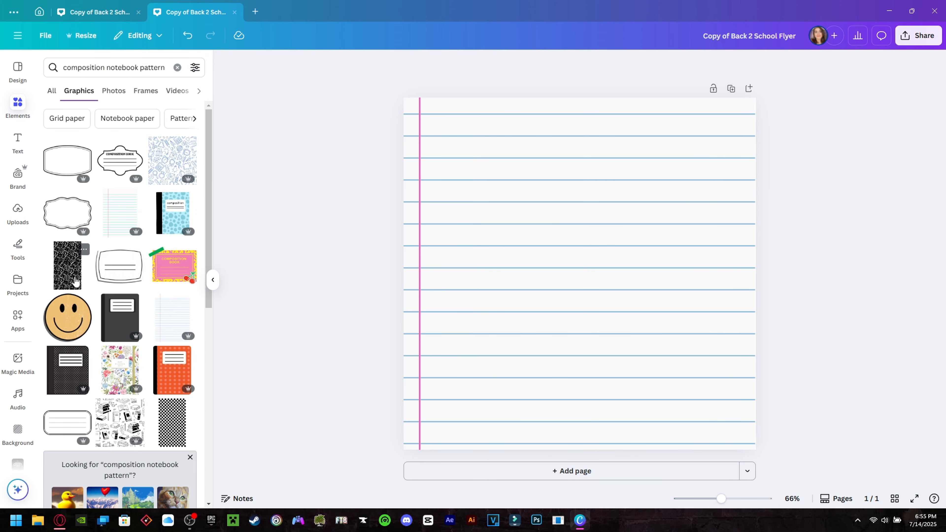
left_click(84, 250)
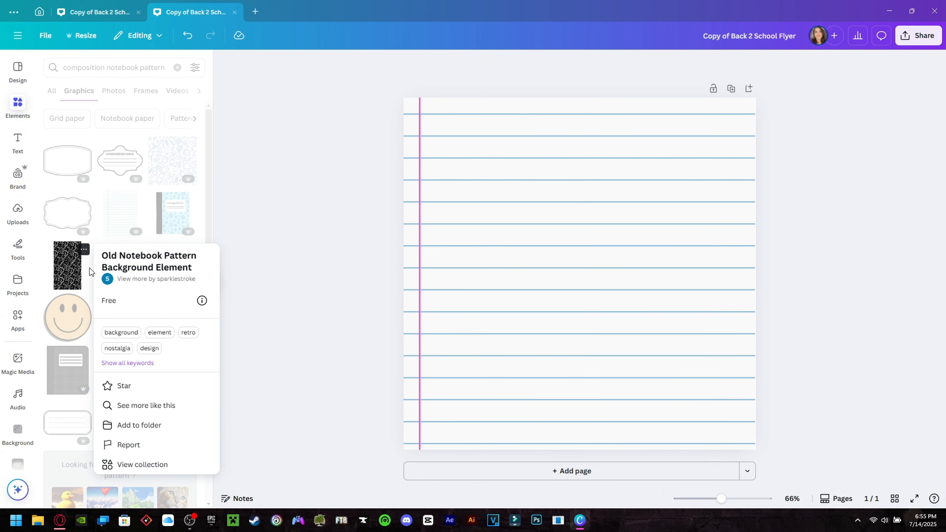
left_click(51, 258)
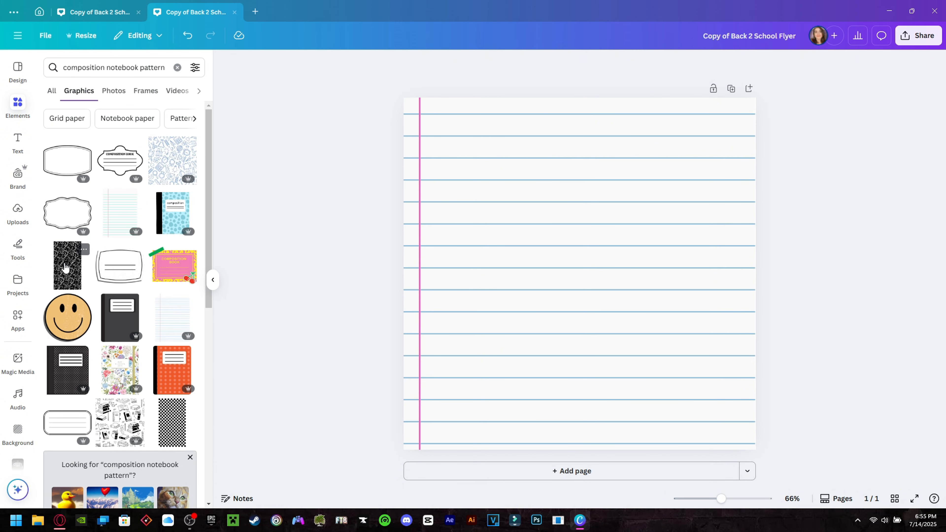
Step: Add the black-and-white notebook pattern, then enlarge and angle it so it covers the page's top-right corner diagonally
left_click(64, 265)
left_click_drag(580, 367, 749, 136)
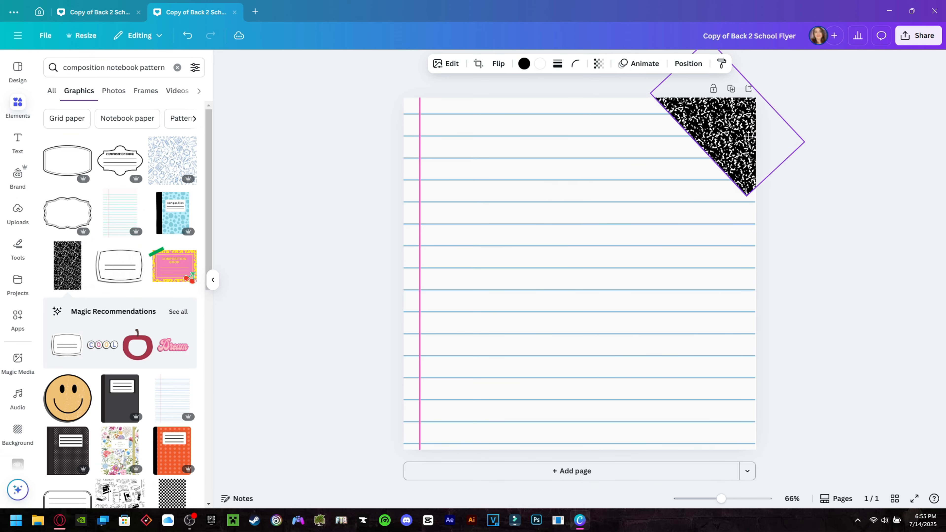
left_click_drag(749, 195, 808, 367)
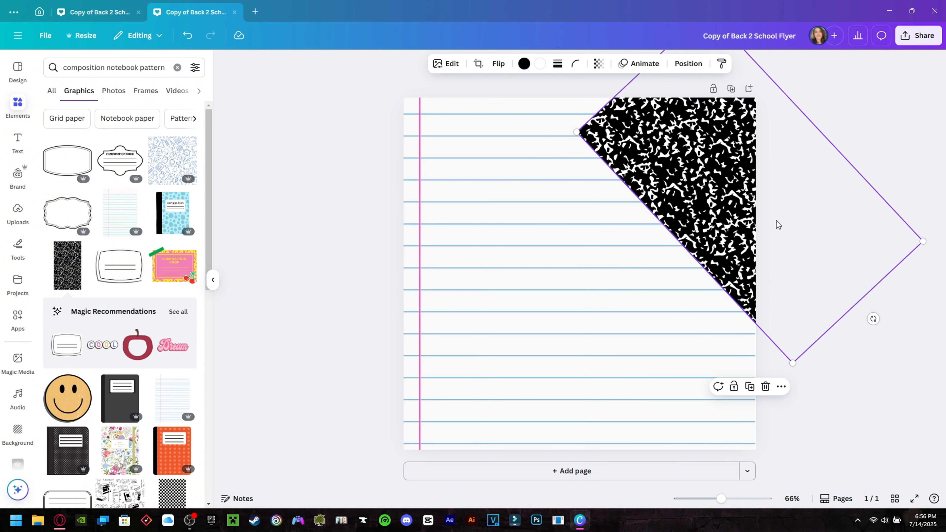
left_click_drag(777, 225, 780, 137)
left_click(905, 292)
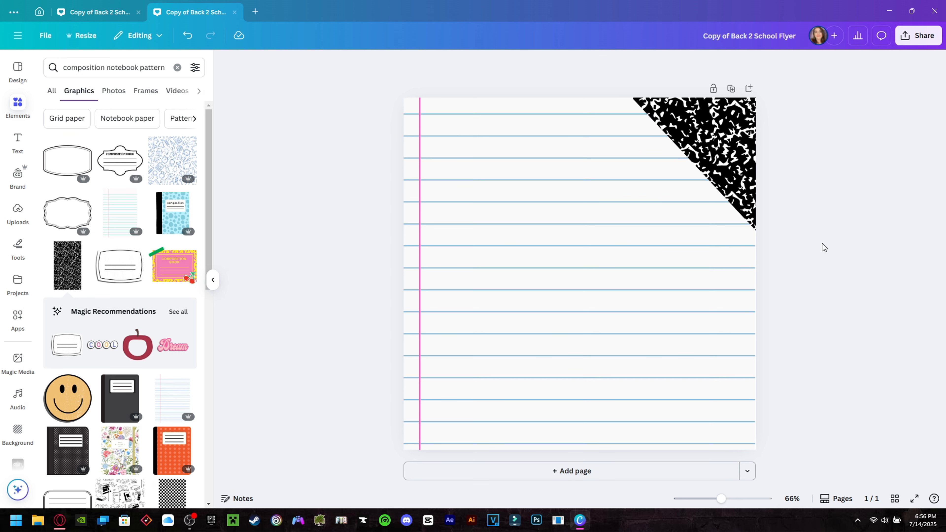
left_click(748, 158)
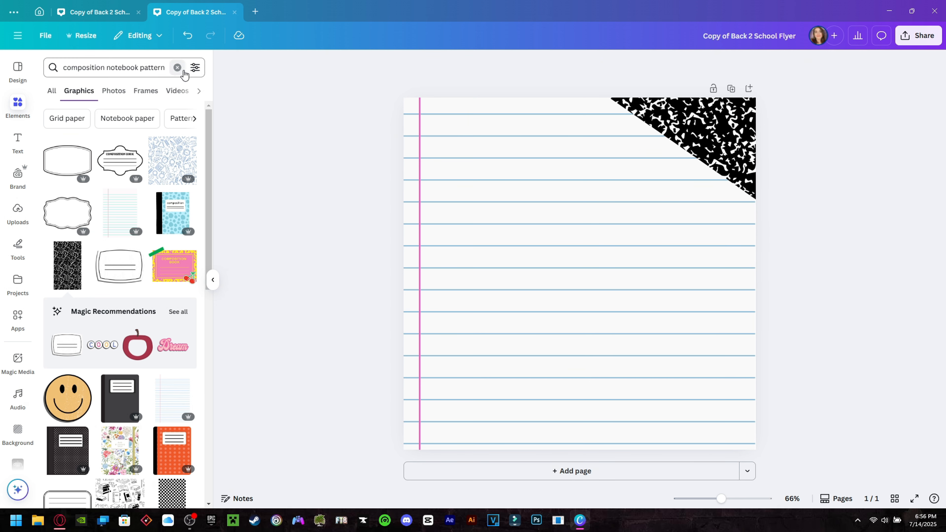
Step: Search the elements for "square" and add a square photo frame with a solid border from the frame results
left_click(178, 67)
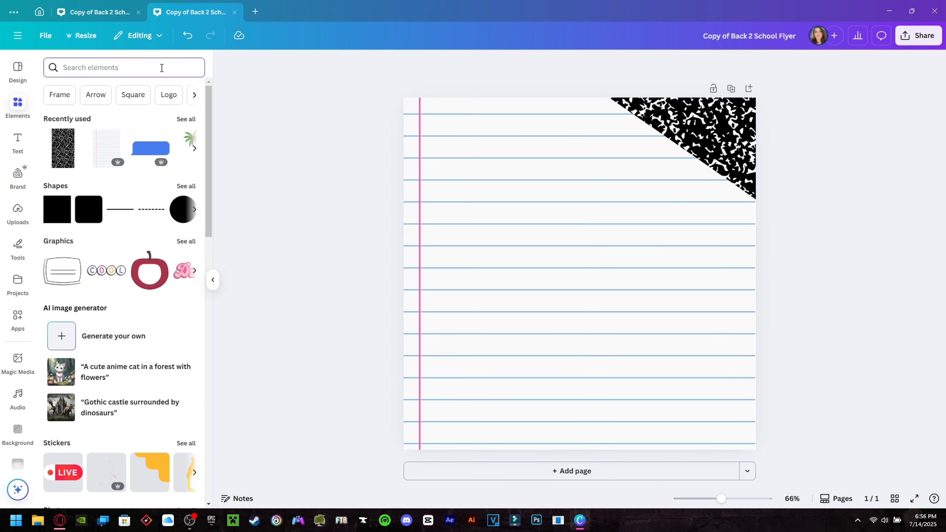
type("sq")
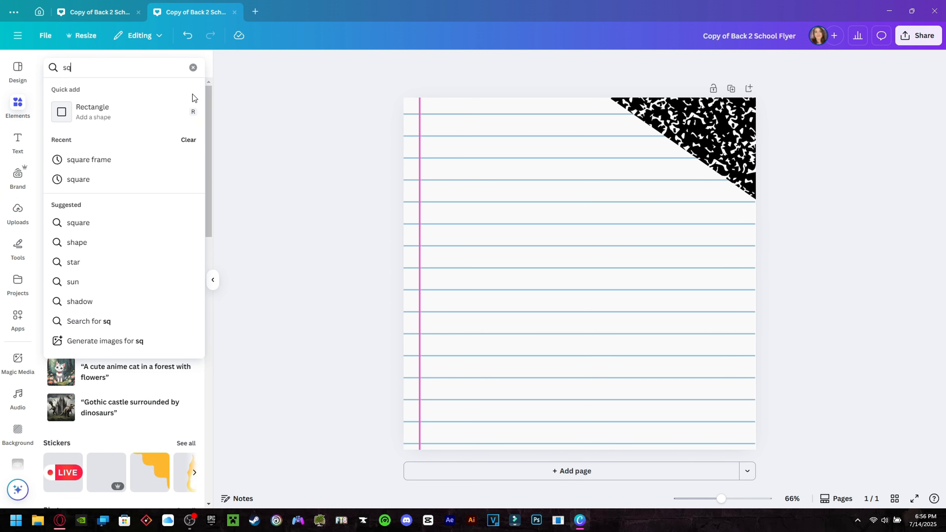
type("uare")
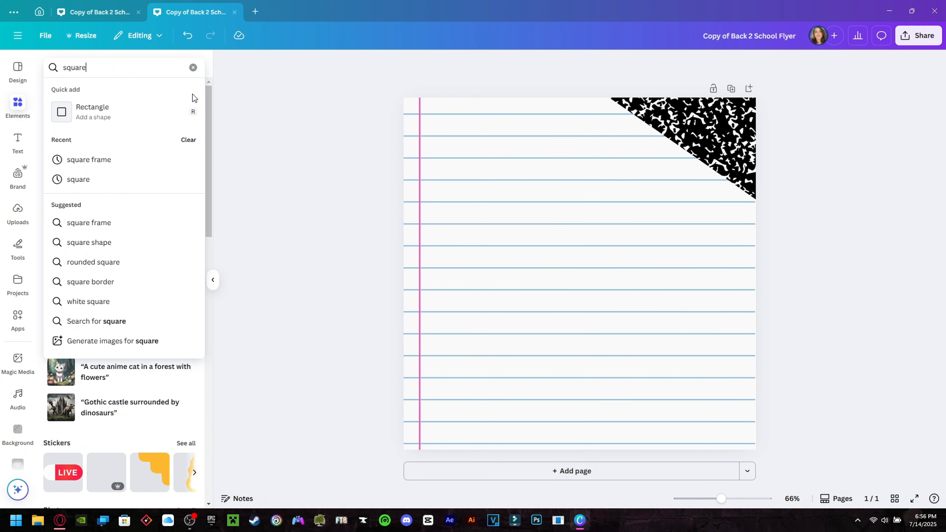
key("Return")
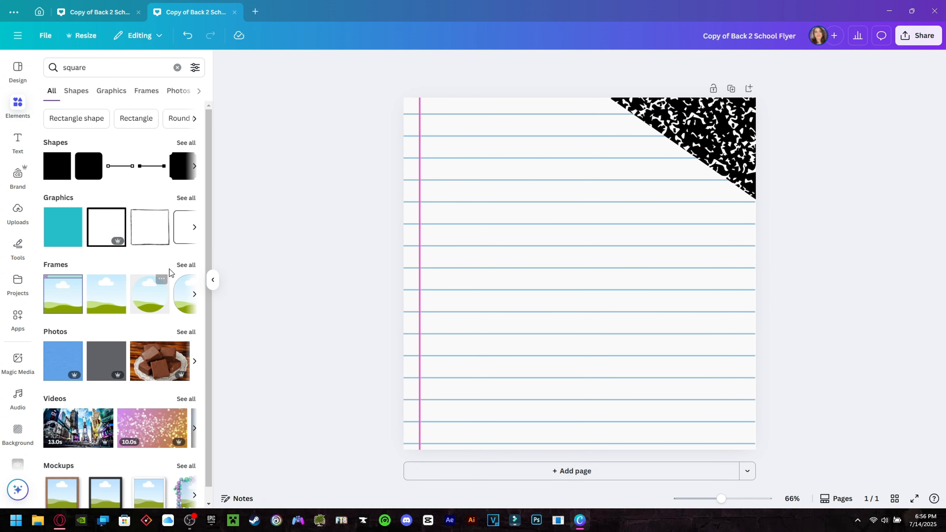
left_click(185, 265)
scroll(163, 270, "down", 3)
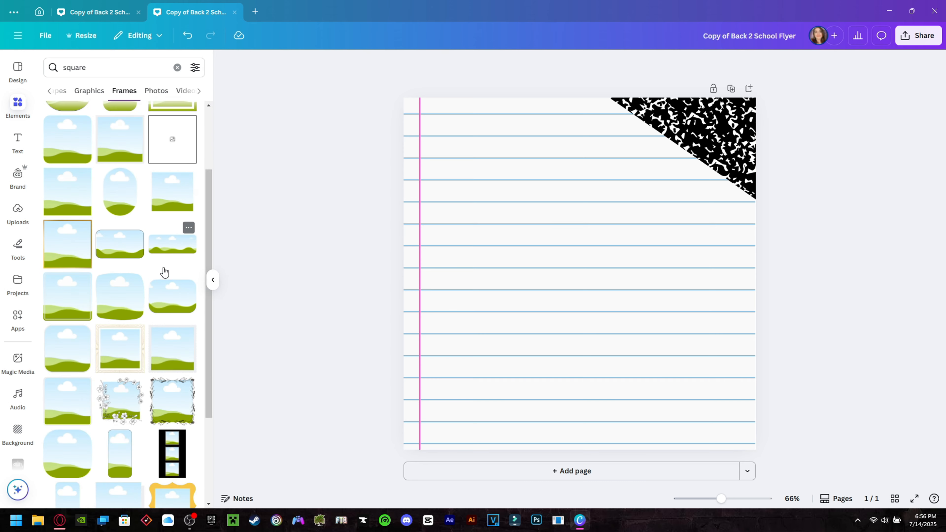
scroll(130, 244, "up", 3)
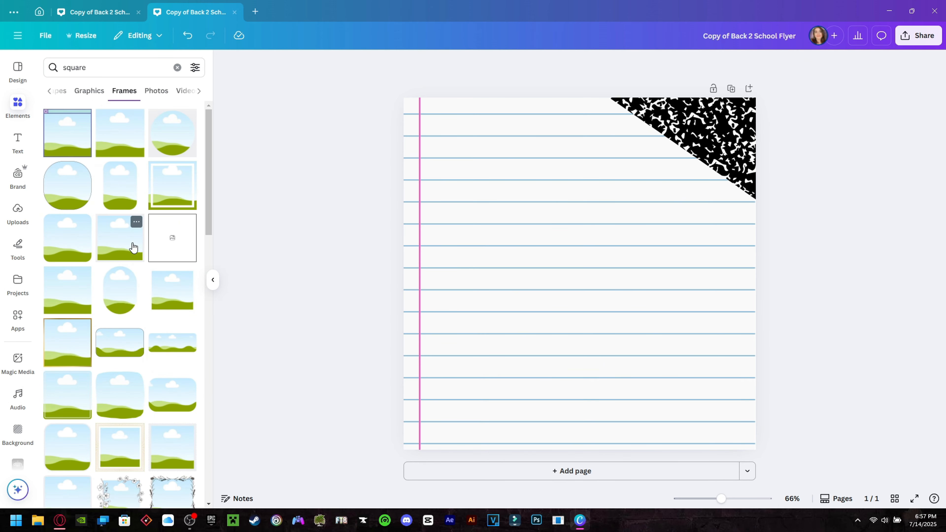
left_click(133, 248)
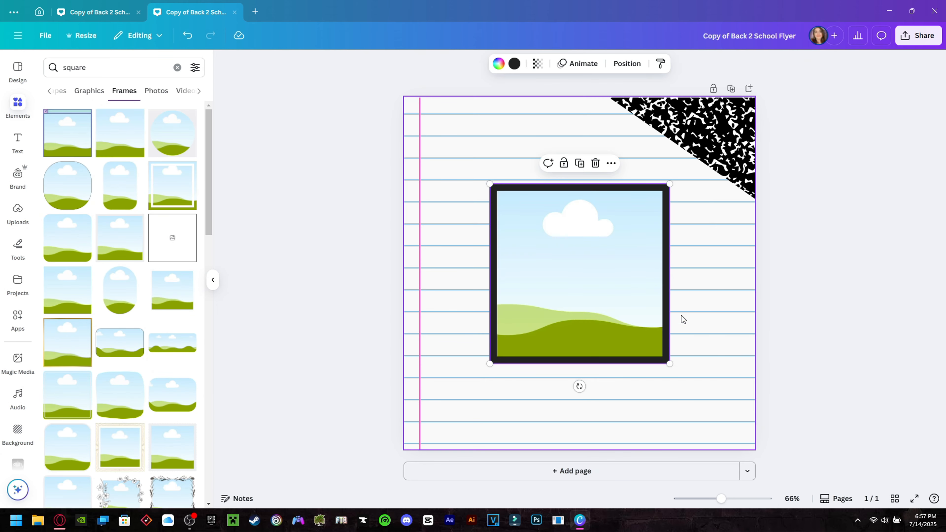
Step: Make the square frame's border white, then shrink the frame and place it in the page's upper right area
left_click(515, 63)
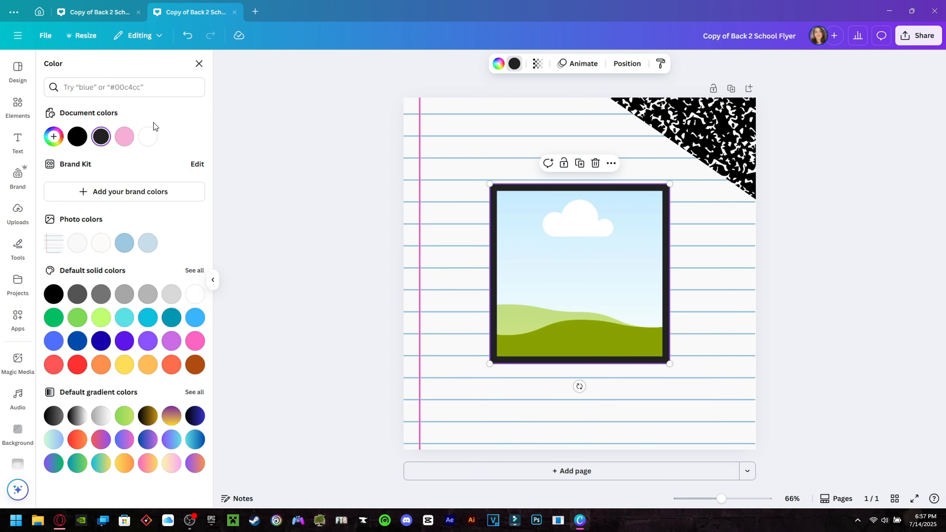
left_click(148, 136)
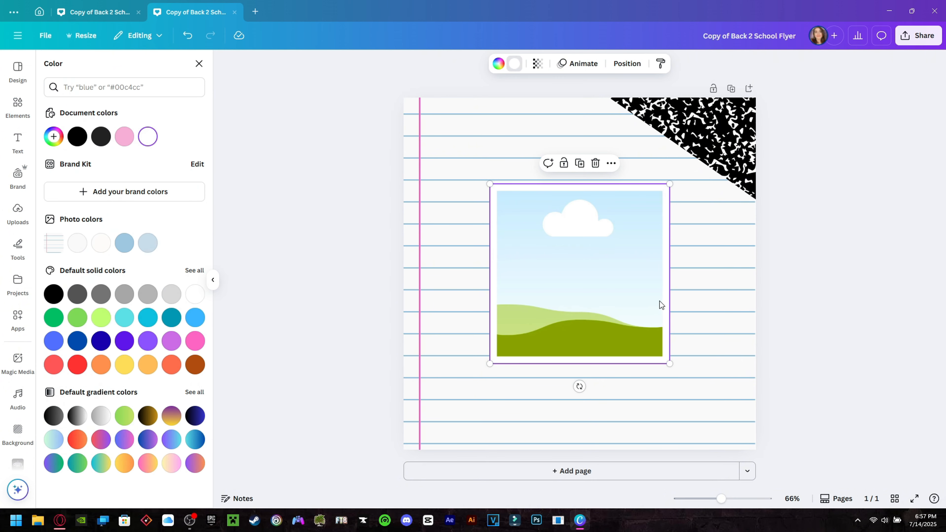
left_click_drag(654, 198, 672, 166)
left_click_drag(547, 305, 578, 265)
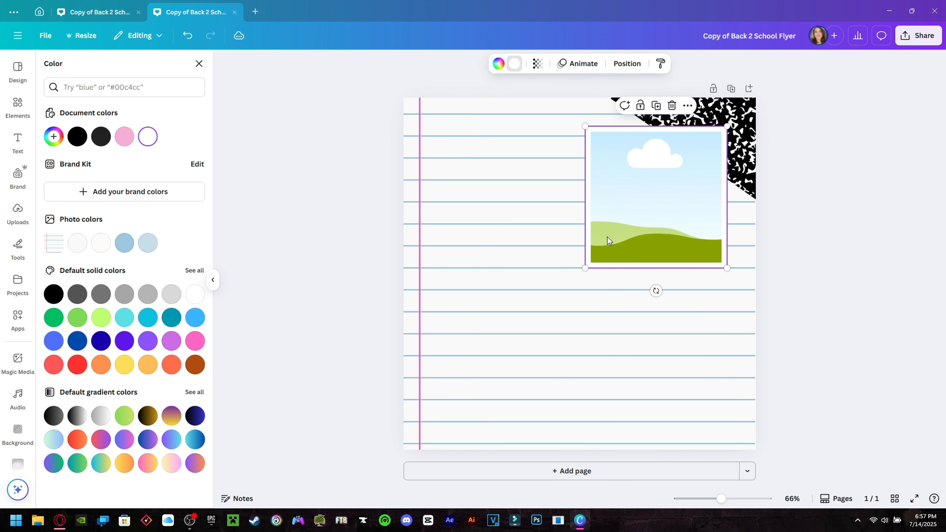
Step: Duplicate the white-bordered frame and stack the two frames vertically along the right side of the page
left_click(630, 228)
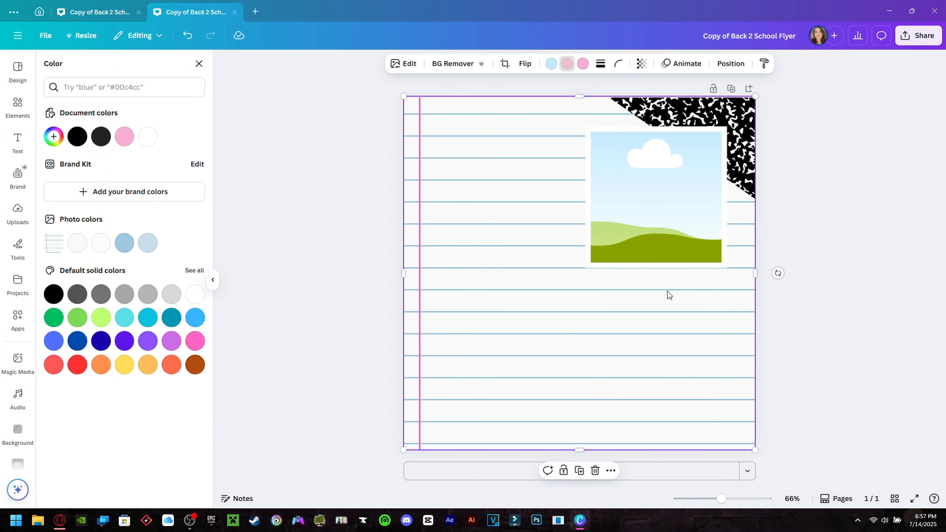
left_click(849, 241)
left_click_drag(691, 186, 667, 318)
left_click(659, 105)
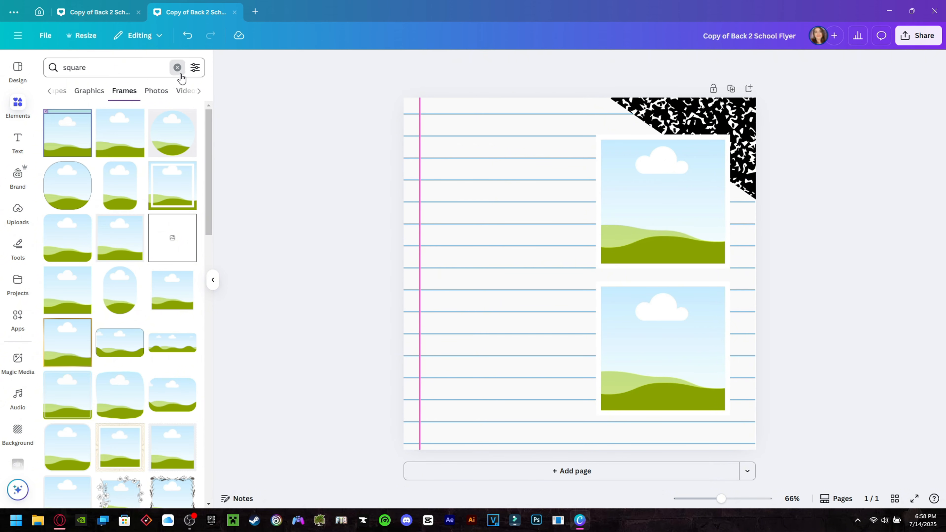
Step: Search the elements for "green background" and browse the graphics for a suitable green backdrop
left_click(177, 68)
type("green")
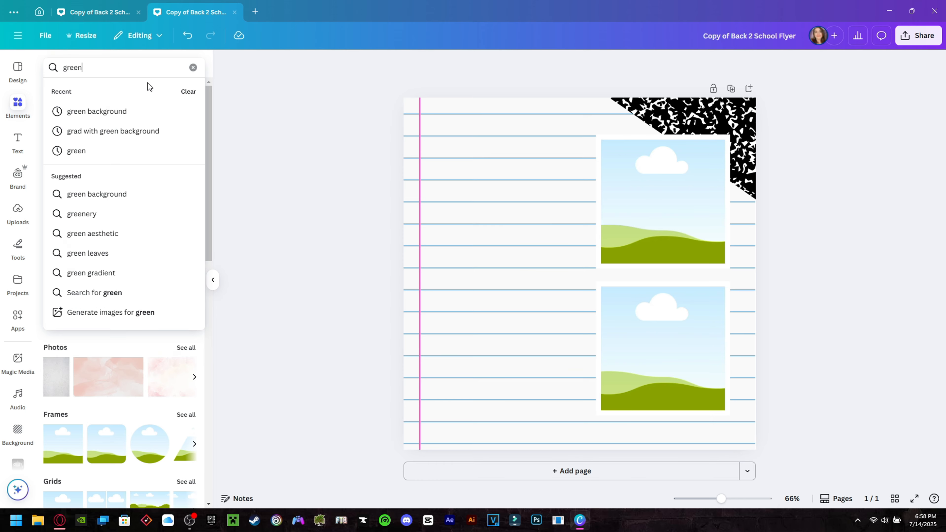
left_click(119, 114)
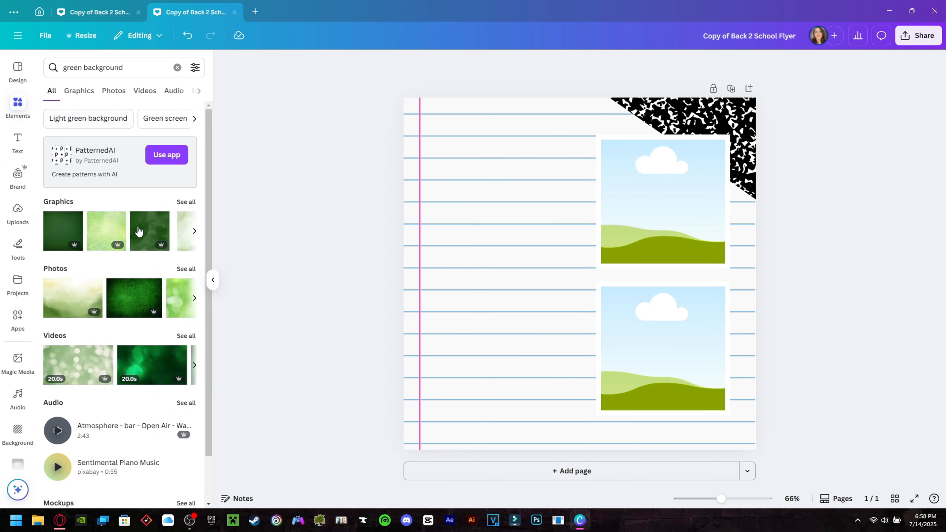
left_click(186, 204)
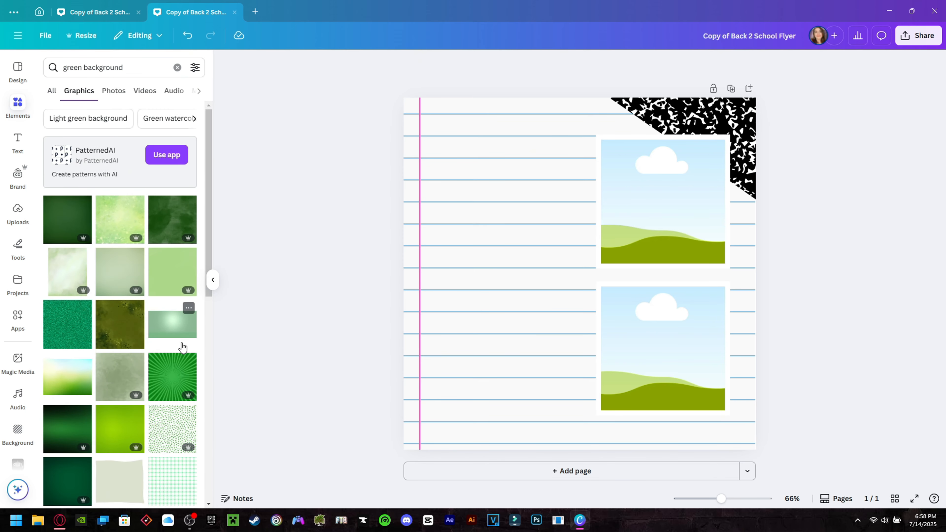
scroll(182, 348, "down", 4)
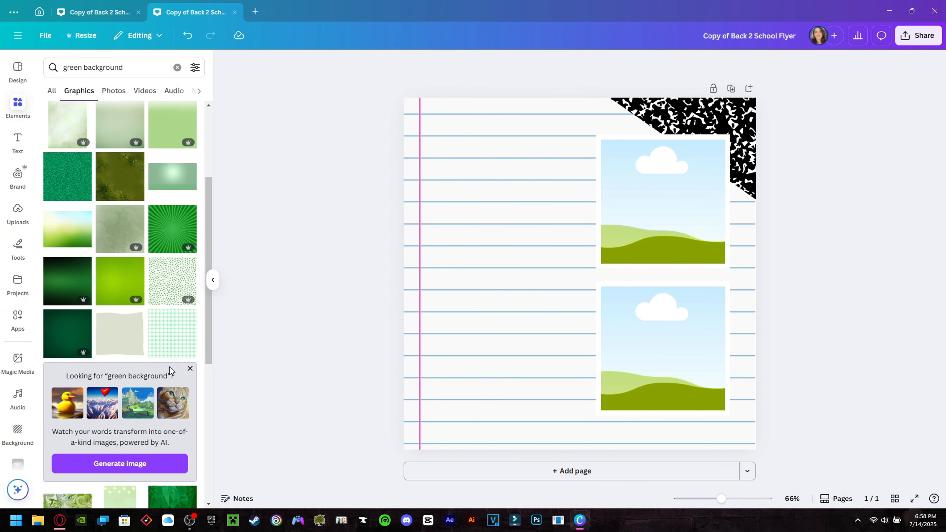
scroll(170, 367, "down", 8)
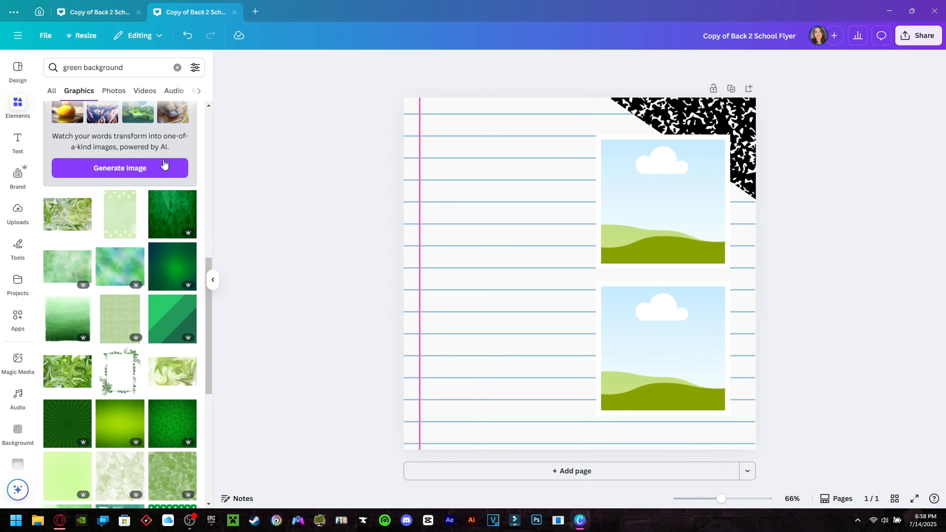
scroll(194, 296, "up", 12)
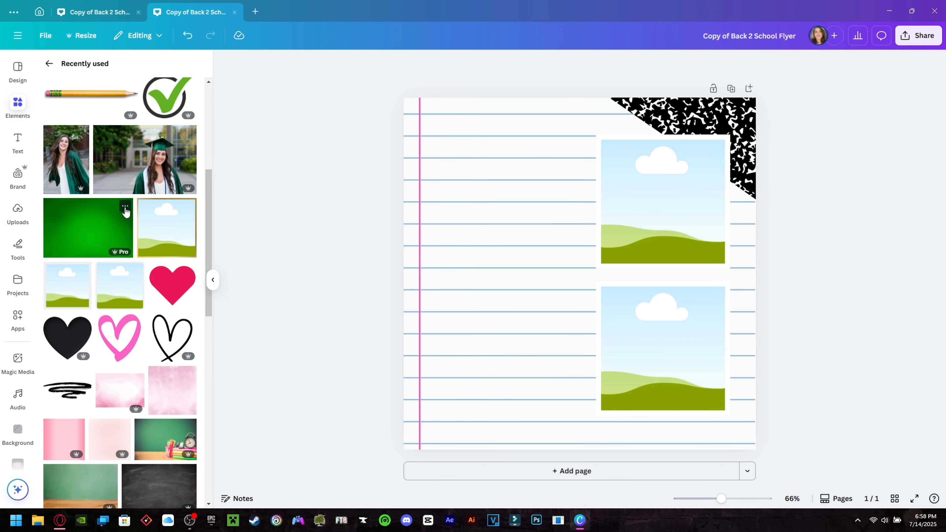
Step: View the details of the recently used Background texture green image and add it to the page
left_click(124, 205)
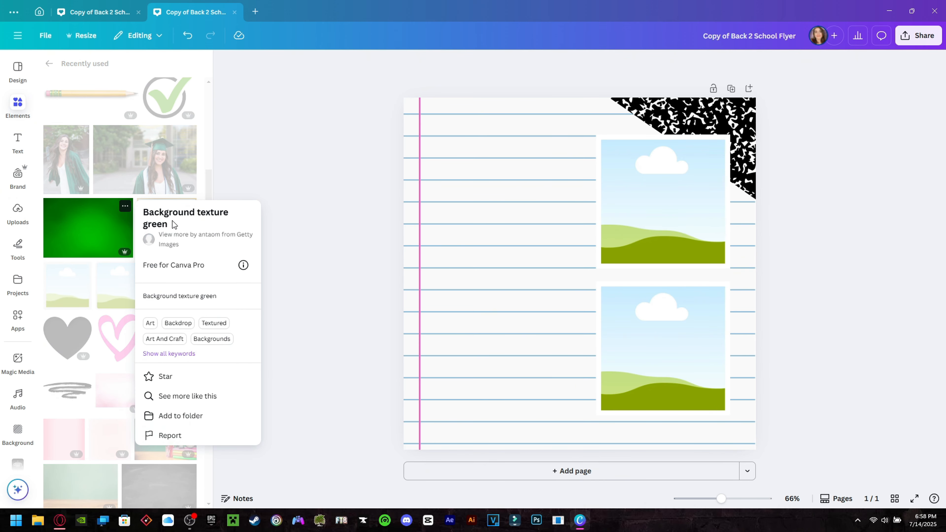
left_click(98, 215)
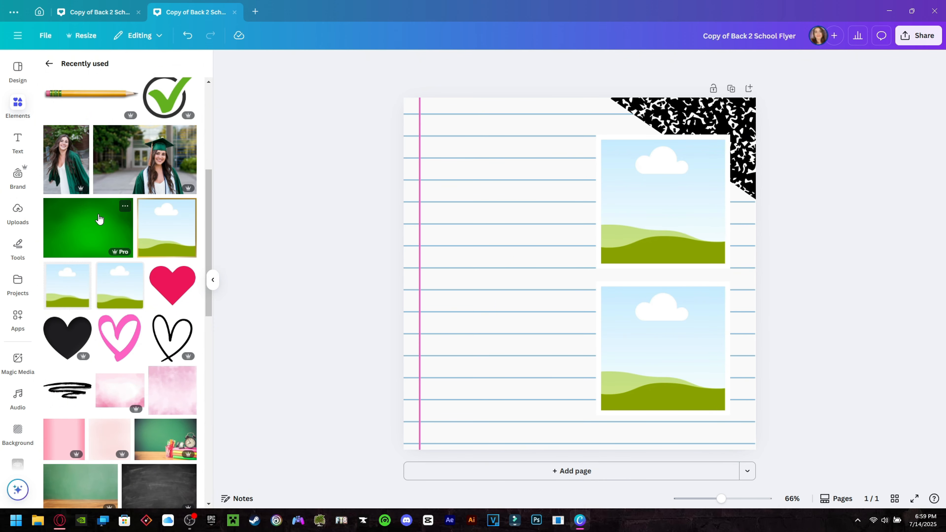
left_click(104, 225)
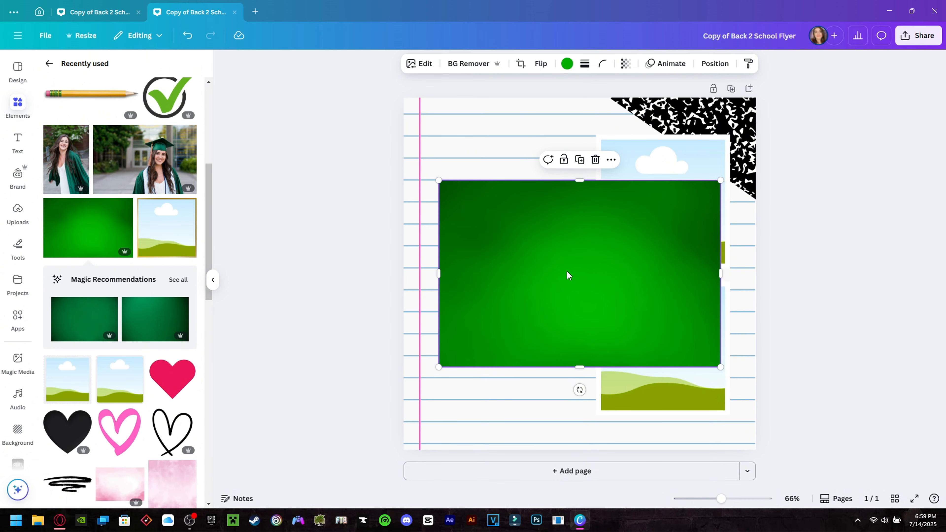
Step: Fill both white-bordered frames with the green background texture image
left_click_drag(568, 275, 660, 218)
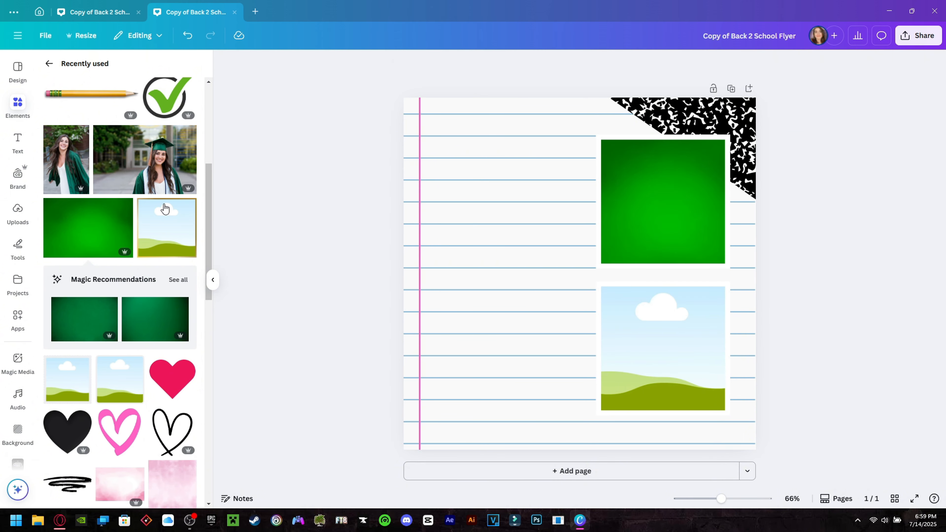
left_click_drag(103, 230, 661, 320)
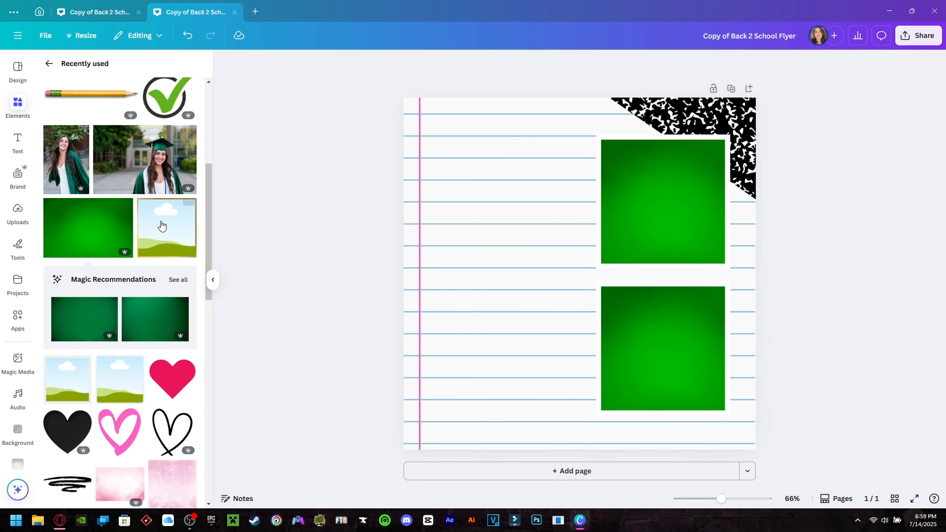
Step: Add the recently used graduation photo of the woman in a green cap and remove its background
scroll(157, 231, "up", 2)
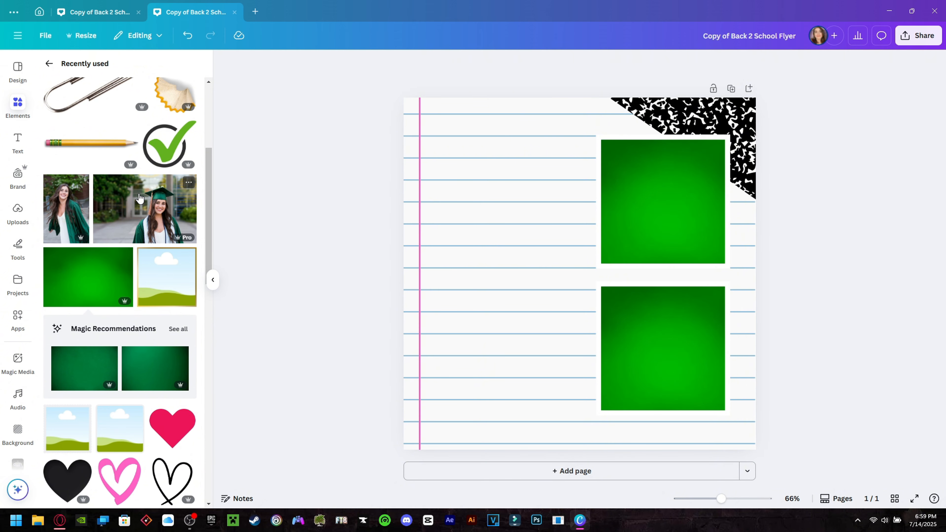
left_click(140, 199)
left_click_drag(528, 292, 469, 274)
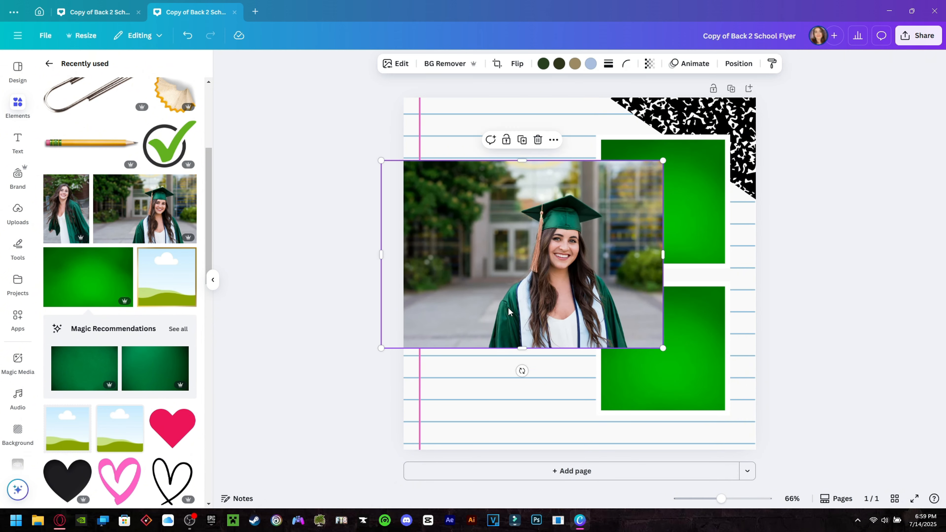
left_click_drag(509, 311, 509, 318)
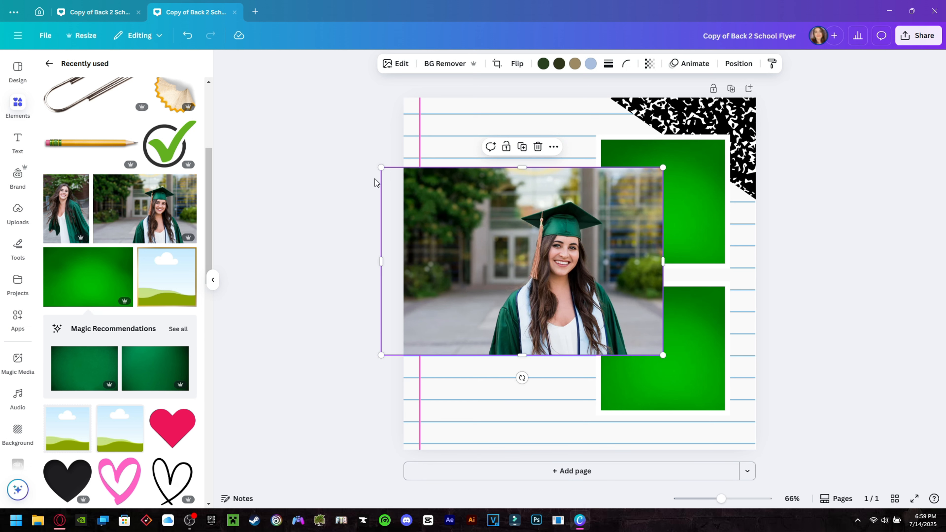
left_click(433, 65)
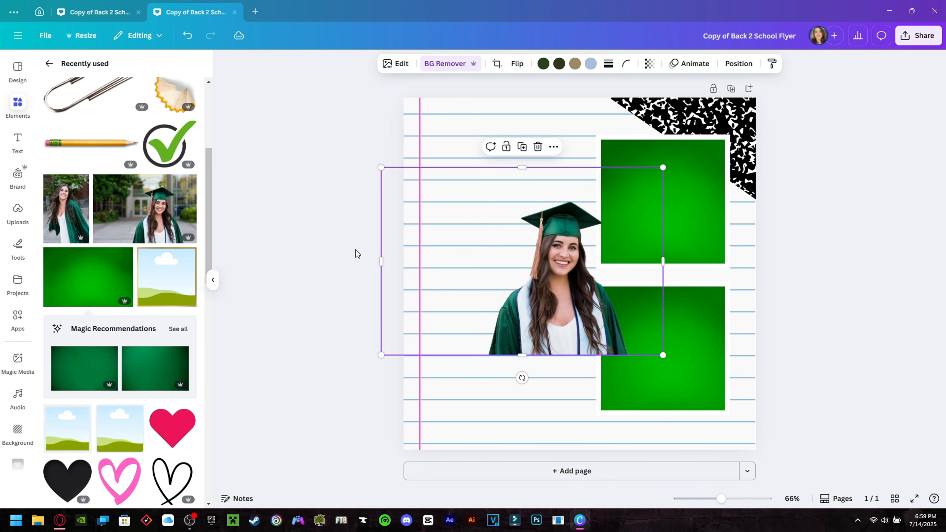
Step: Crop the empty sides off the graduate cutout, then resize it and place it overlapping the upper green frame
left_click_drag(378, 265, 482, 262)
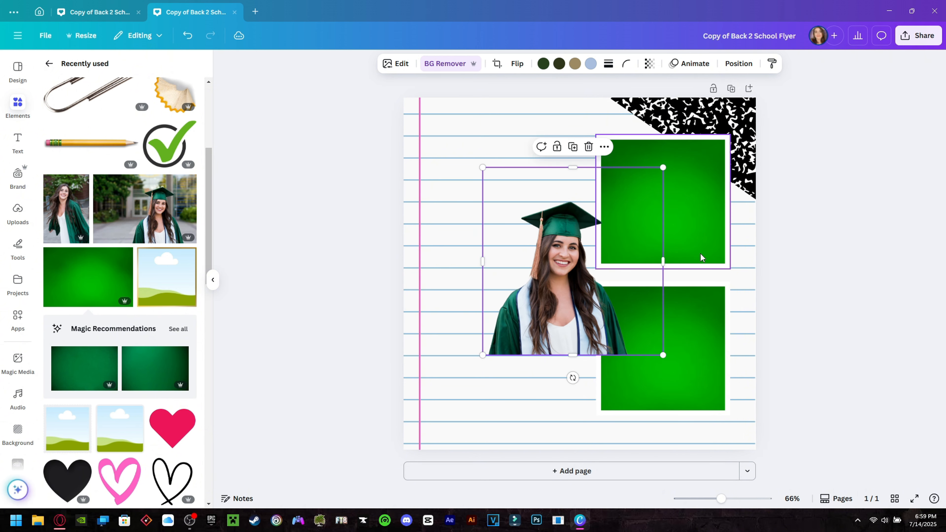
left_click_drag(665, 262, 634, 266)
left_click_drag(598, 248, 628, 159)
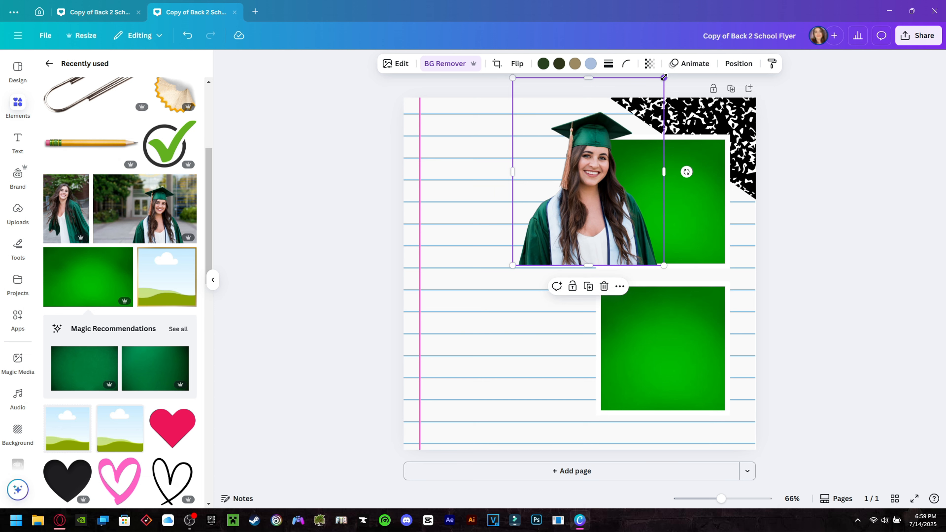
left_click_drag(663, 77, 626, 125)
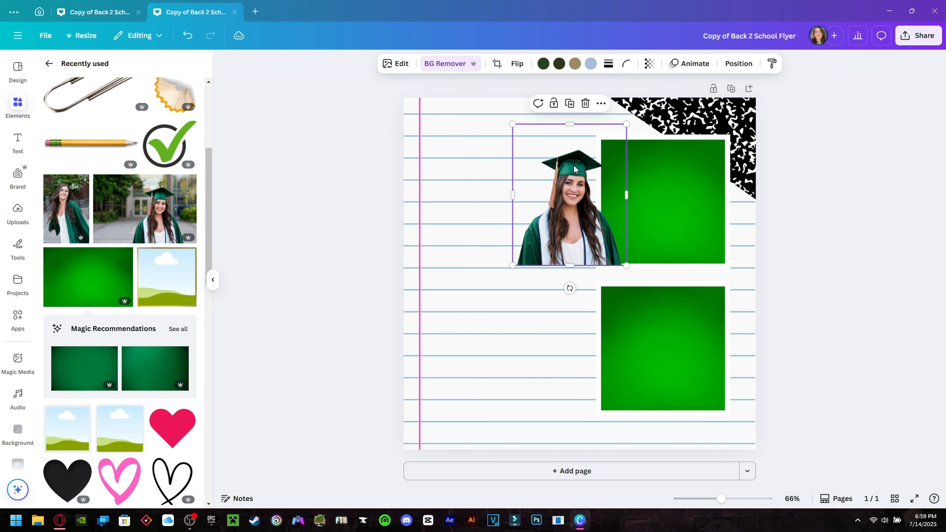
left_click_drag(574, 168, 583, 156)
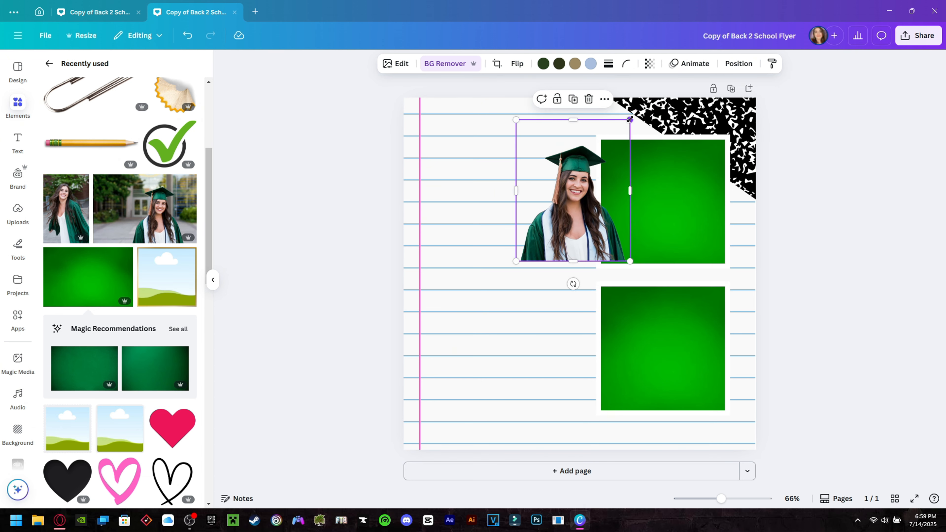
left_click_drag(629, 119, 693, 103)
Step: Nudge the capped graduate down and right until she is centred over the upper frame, standing on the green area's bottom edge
key("Down")
key("Down")
key("Down")
key("Down")
key("Down")
key("Down")
key("Down")
key("Down")
key("Down")
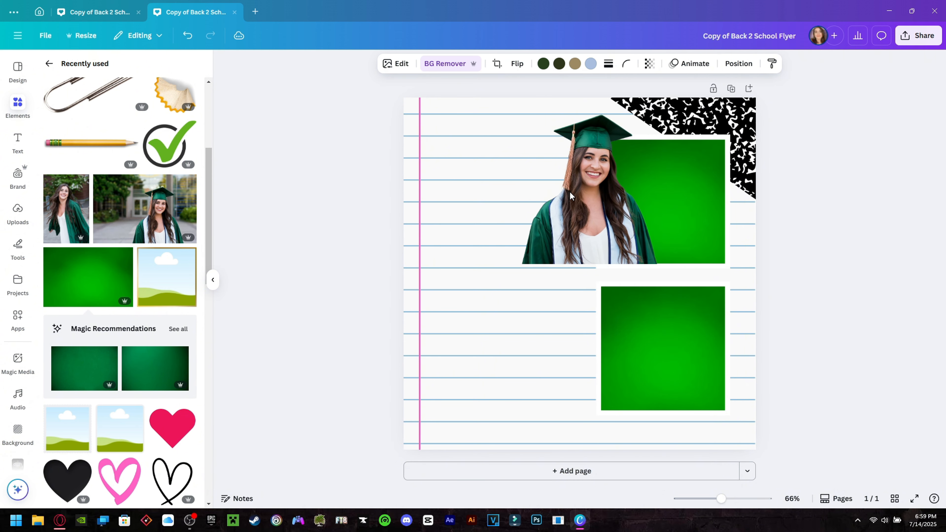
key("Right")
key("Right")
key("Right")
key("Right")
key("Right")
key("Right")
key("Right")
key("Right")
key("Right")
key("Right")
key("Right")
key("Right")
key("Right")
key("Right")
key("Right")
key("Right")
key("Right")
key("Right")
key("Right")
key("Right")
key("Right")
key("Right")
key("Right")
key("Right")
key("Right")
key("Right")
key("Right")
key("Right")
key("Right")
key("Right")
key("Right")
key("Right")
key("Right")
key("Right")
key("Right")
key("Right")
key("Right")
key("Right")
key("Right")
key("Right")
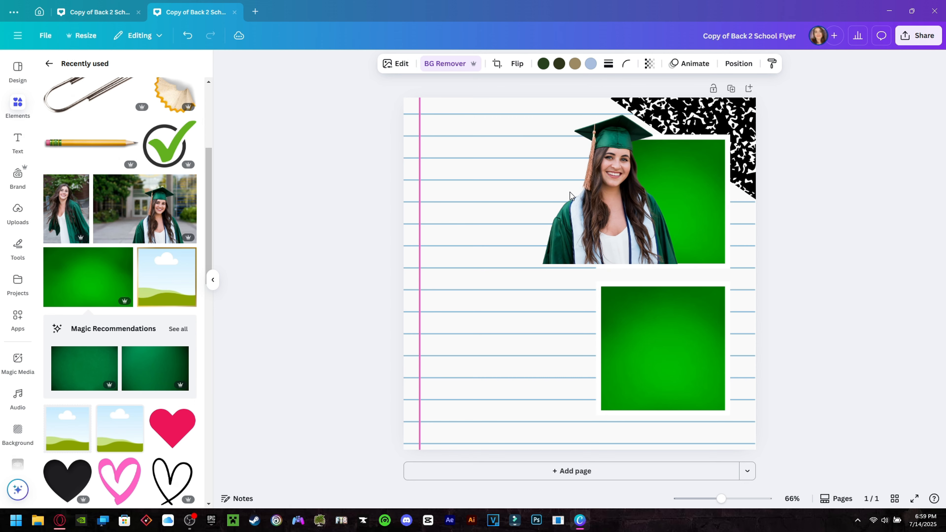
key("Right")
key("Right")
key("Right")
key("Right")
key("Right")
key("Right")
key("Right")
key("Right")
key("Right")
key("Right")
key("Right")
key("Right")
key("Right")
key("Right")
key("Right")
key("Right")
key("Right")
key("Right")
key("Right")
key("Right")
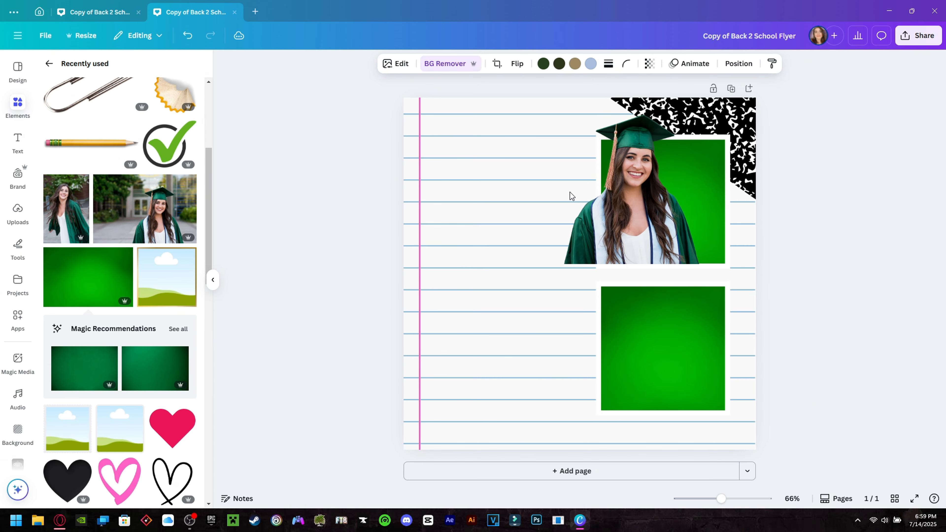
key("Right")
key("Right")
key("Right")
key("Right")
key("Right")
key("Right")
key("Right")
key("Right")
key("Right")
key("Right")
key("Right")
key("Right")
key("Right")
key("Right")
key("Right")
key("Right")
key("Right")
key("Right")
key("Right")
key("Right")
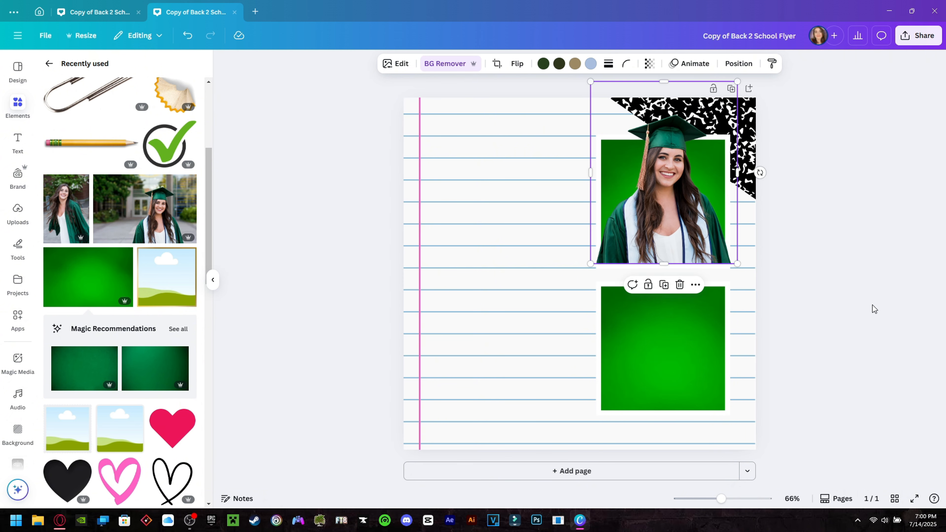
Step: Crop both sides of the capped graduate cutout to the edges of the upper frame's green area
left_click_drag(737, 179, 725, 178)
left_click_drag(589, 176, 597, 173)
left_click(901, 234)
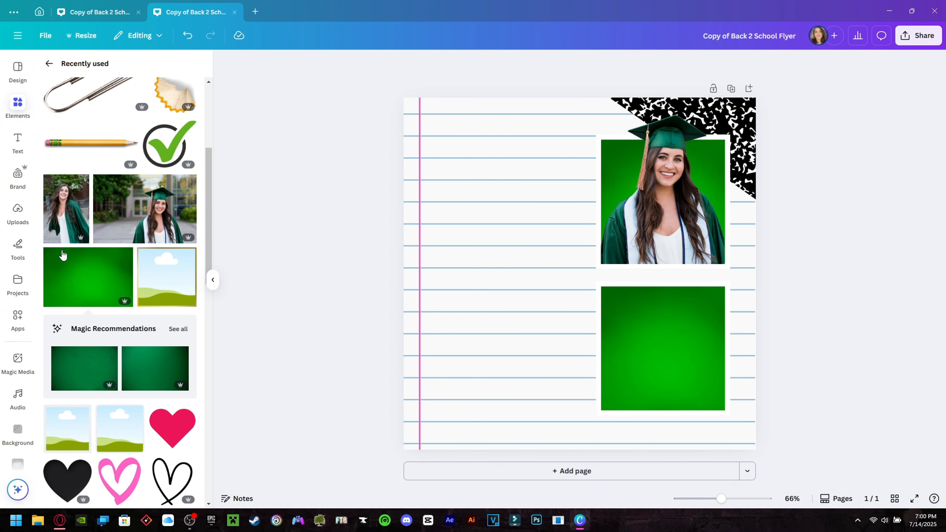
Step: Add the recently used portrait photo of the long-haired graduate without a cap and remove its background
left_click(55, 218)
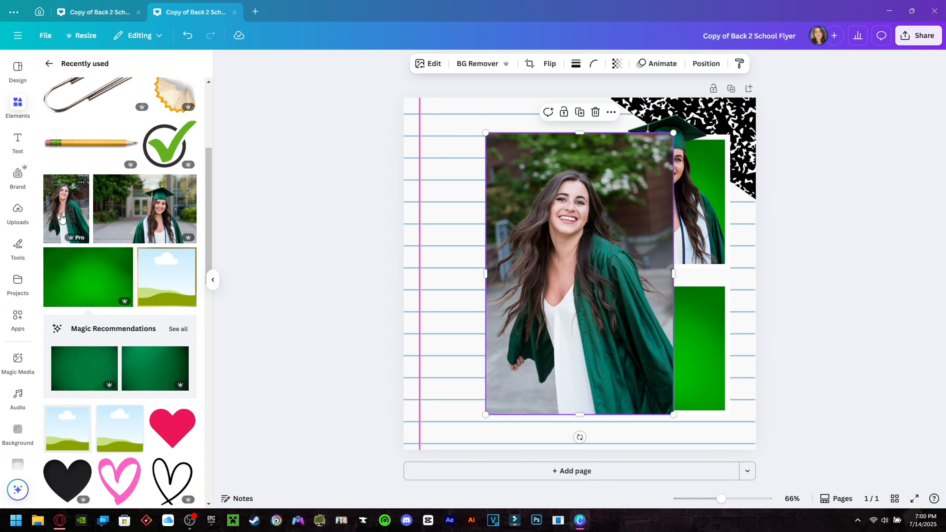
left_click(428, 66)
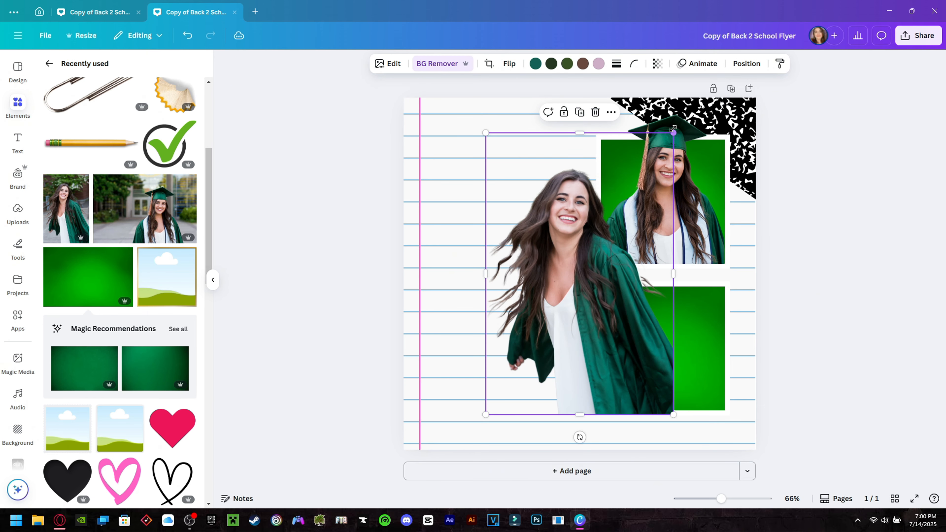
Step: Shrink the second graduate cutout and place it overlapping the lower green frame, with her head above the frame's edge
left_click_drag(673, 133, 545, 277)
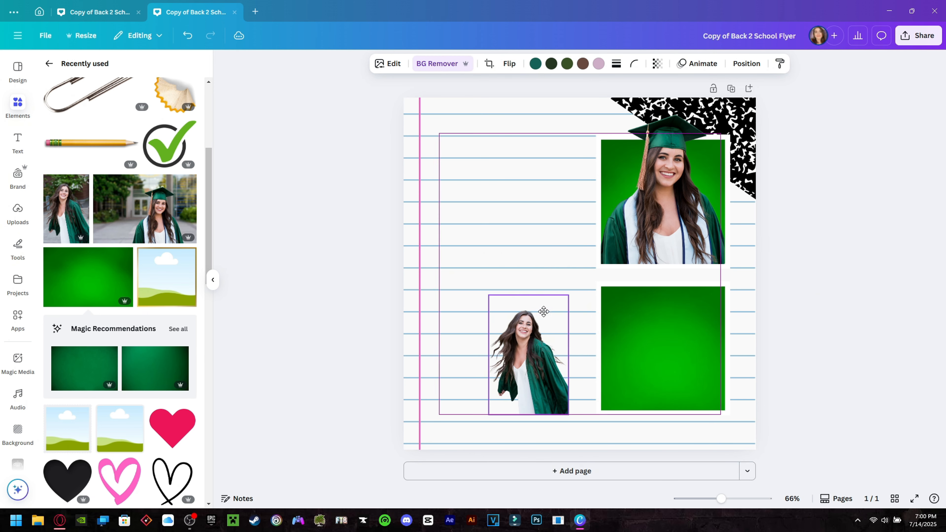
left_click_drag(543, 313, 644, 242)
left_click(796, 274)
left_click(612, 283)
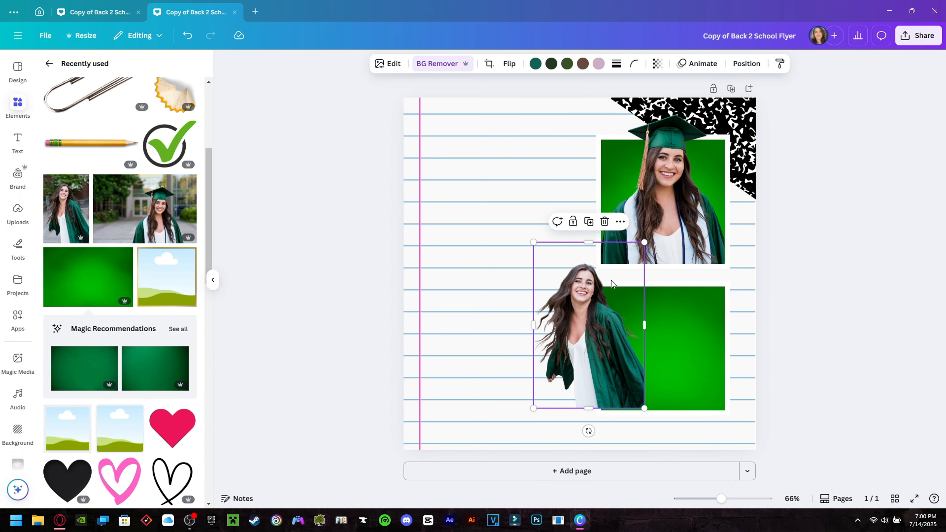
Step: Nudge the second graduate right over the lower frame and fit her to the bottom and sides of its green area
key("Right")
key("Right")
key("Right")
key("Right")
key("Right")
key("Right")
key("Right")
key("Right")
key("Right")
key("Right")
key("Right")
key("Right")
key("Right")
key("Right")
key("Right")
key("Right")
key("Right")
key("Right")
key("Right")
key("Right")
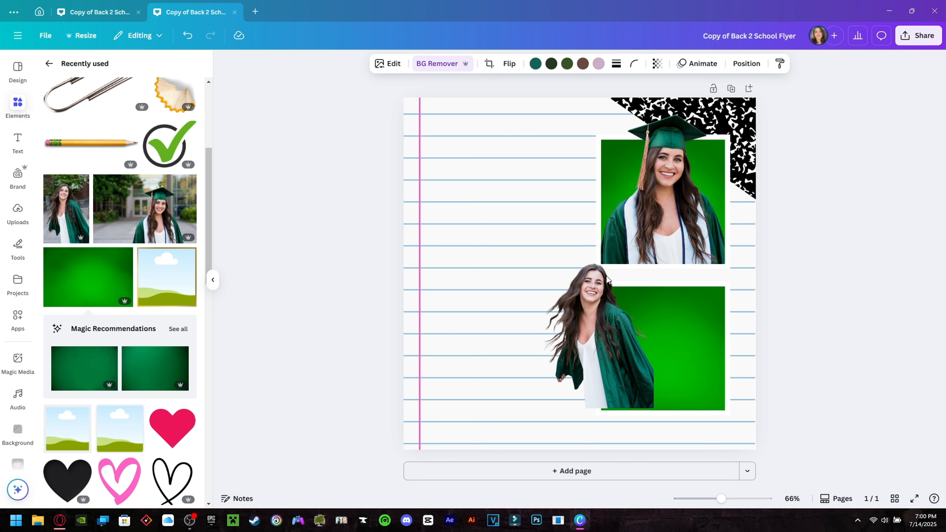
key("Right")
key("Right")
key("Right")
key("Right")
key("Right")
key("Right")
key("Right")
key("Right")
key("Right")
key("Right")
key("Right")
key("Right")
key("Right")
key("Right")
key("Right")
key("Right")
key("Right")
key("Right")
key("Right")
key("Right")
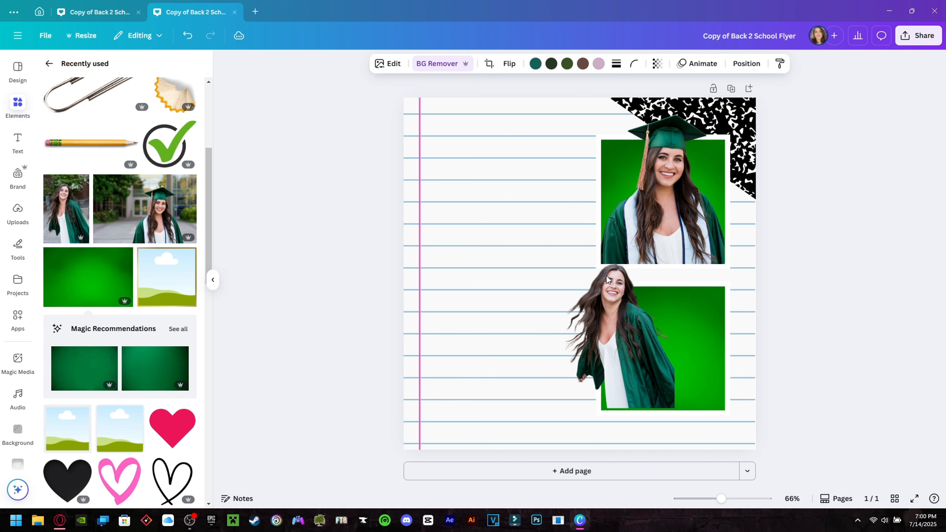
key("Right")
key("Right")
key("Right")
key("Right")
key("Right")
key("Right")
key("Right")
key("Right")
key("Right")
key("Right")
key("Right")
key("Right")
key("Right")
key("Right")
key("Right")
key("Right")
key("Right")
key("Right")
key("Right")
key("Right")
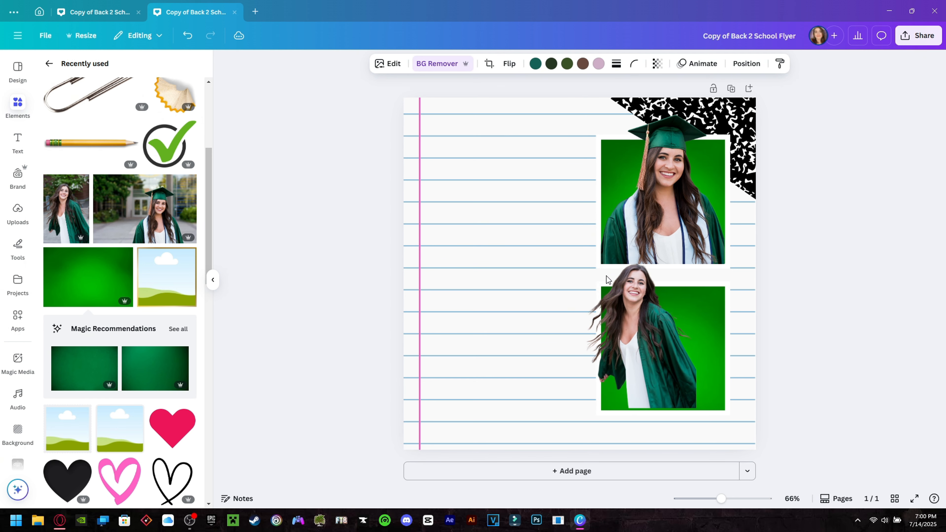
key("Right")
key("Right")
key("Right")
key("Right")
key("Right")
key("Right")
key("Right")
key("Right")
key("Right")
key("Right")
key("Right")
key("Right")
key("Right")
key("Right")
key("Right")
key("Right")
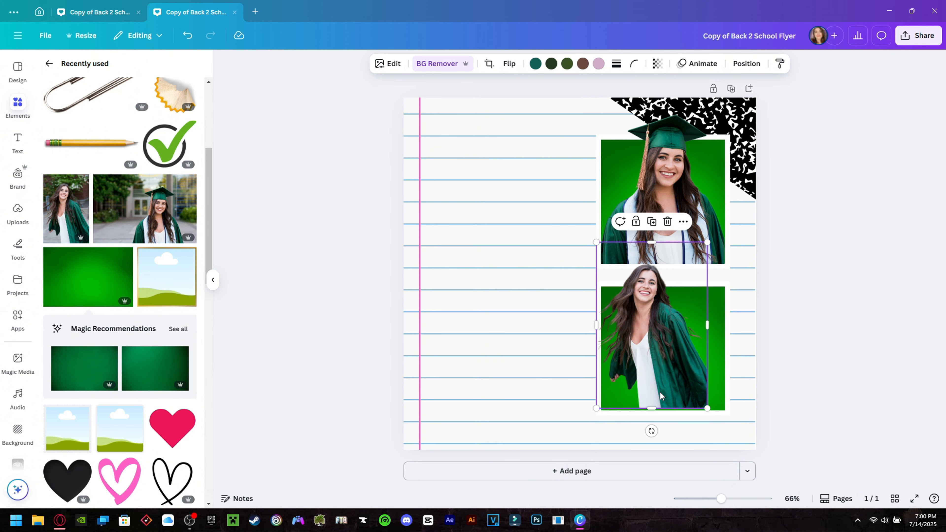
left_click_drag(655, 412, 716, 420)
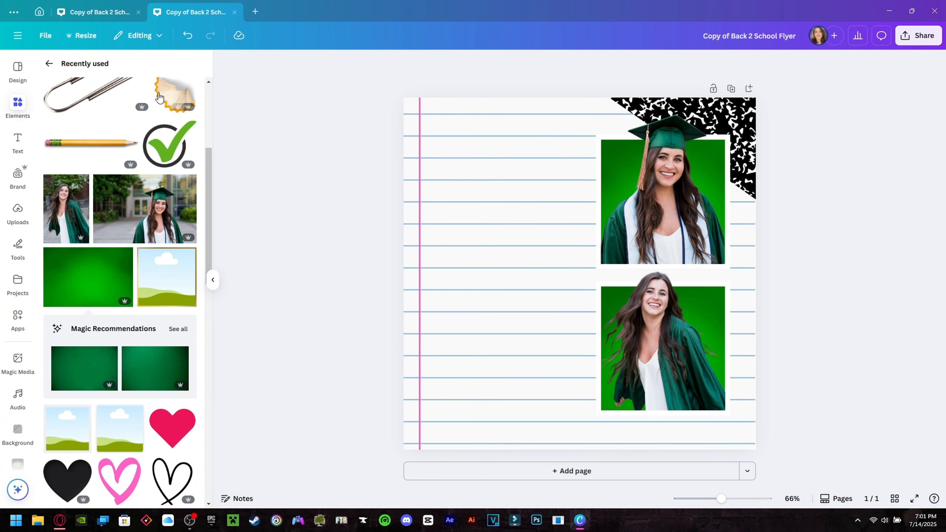
Step: Add a heading text box reading "BACK 2"
left_click(49, 70)
left_click(18, 142)
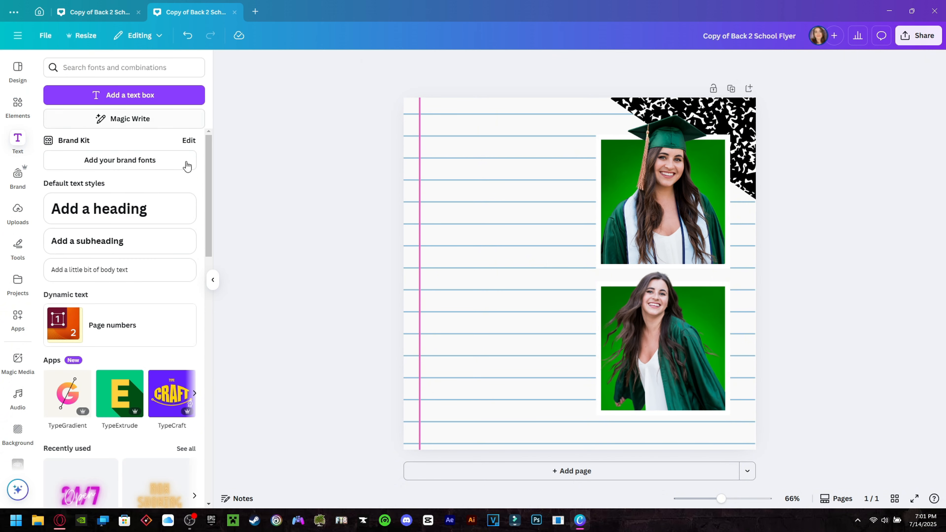
left_click(167, 208)
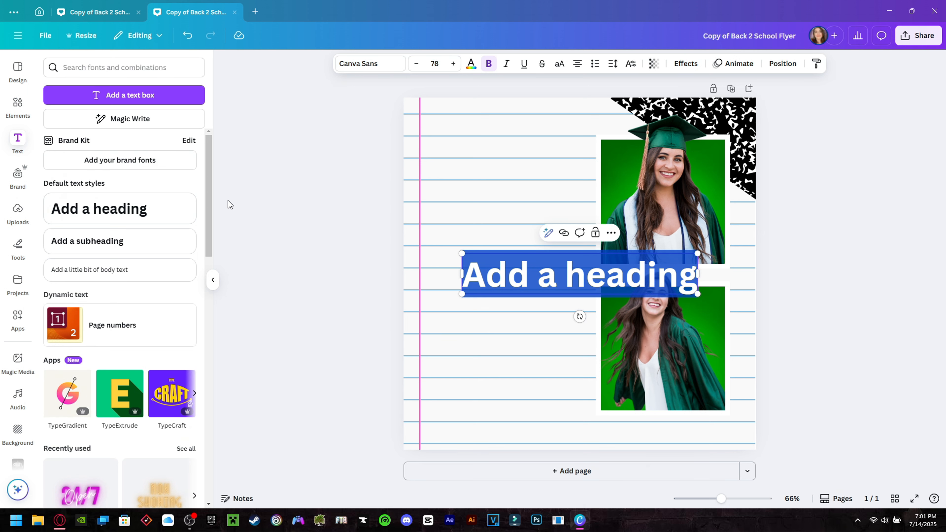
type("BA")
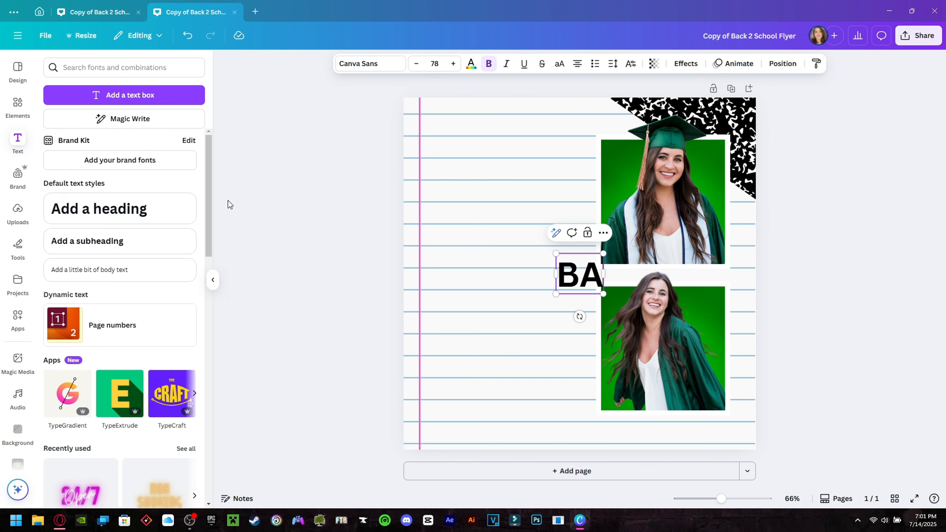
type("CK")
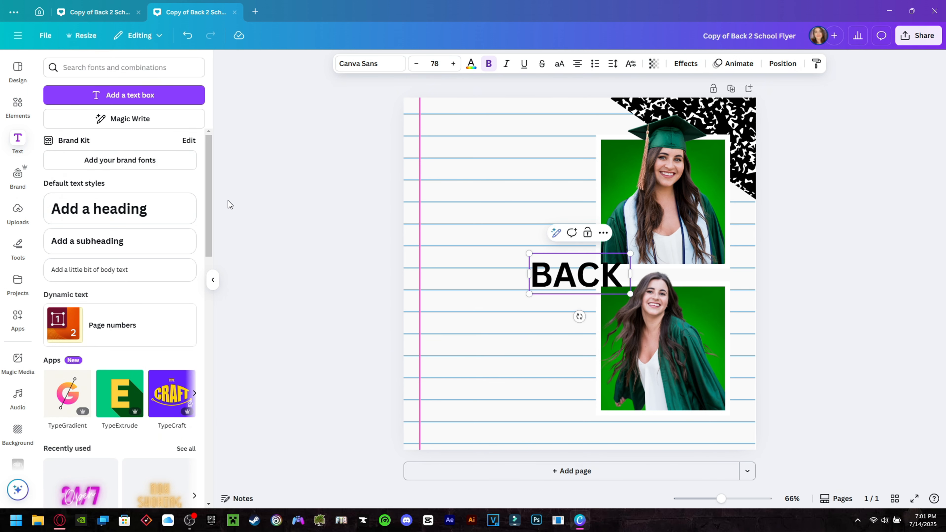
type(" 2")
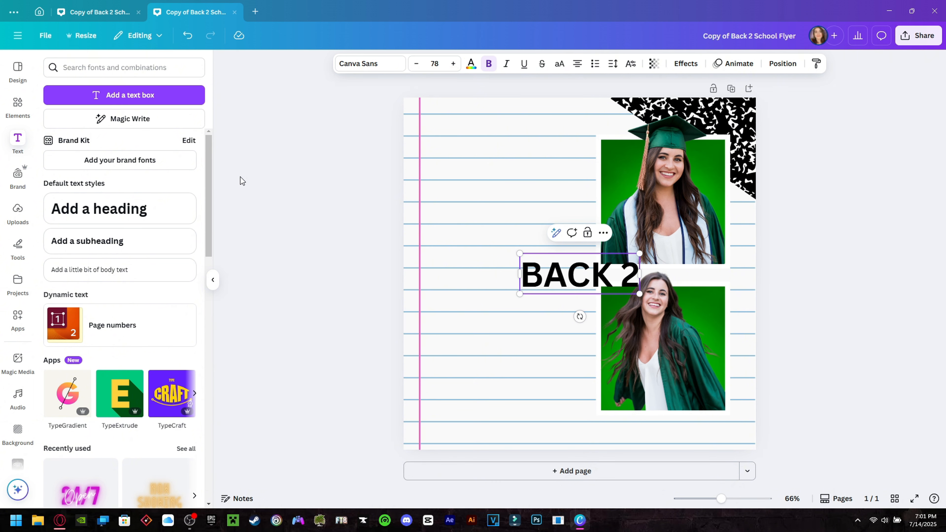
Step: Search the fonts for "TALL" and set the "BACK 2" heading in the Tall font
left_click(359, 66)
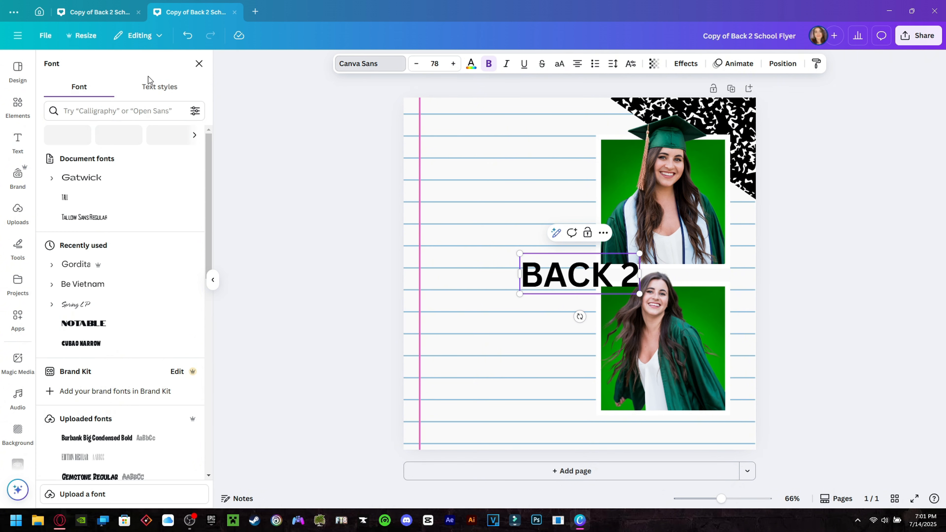
left_click(145, 106)
type("TALL")
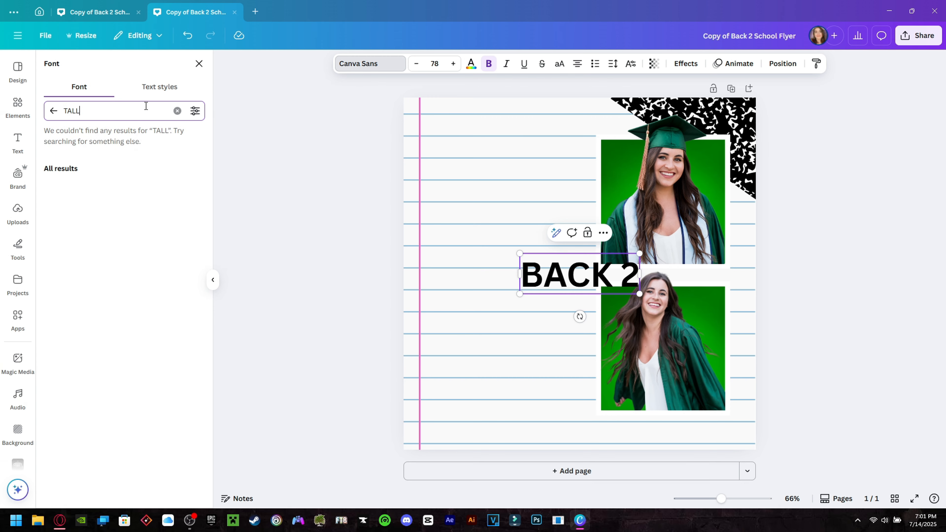
left_click(87, 160)
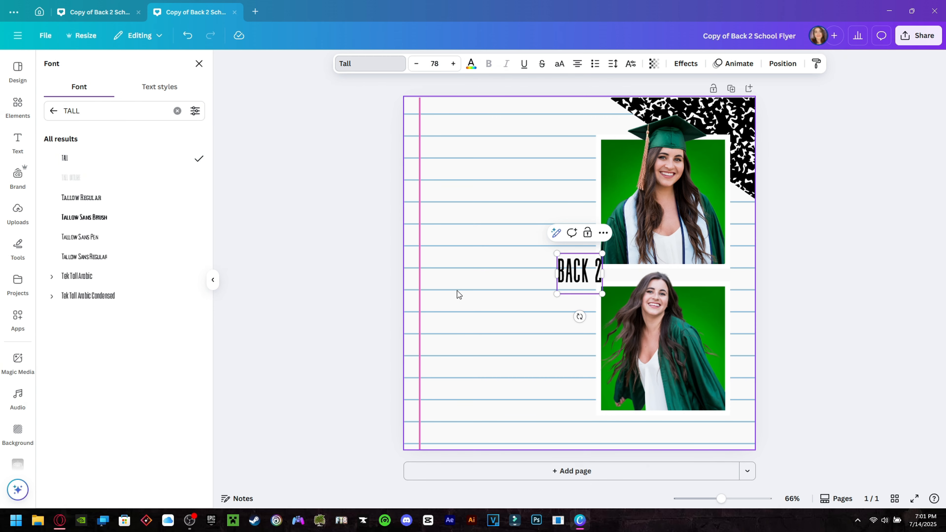
Step: Enlarge the "BACK 2" heading to size 221 and place it near the page's top edge, between the margin line and upper frame
left_click_drag(557, 294, 452, 327)
left_click_drag(530, 276, 499, 128)
mouse_move(565, 106)
left_mouse_down()
mouse_move(574, 97)
mouse_move(562, 114)
left_mouse_up()
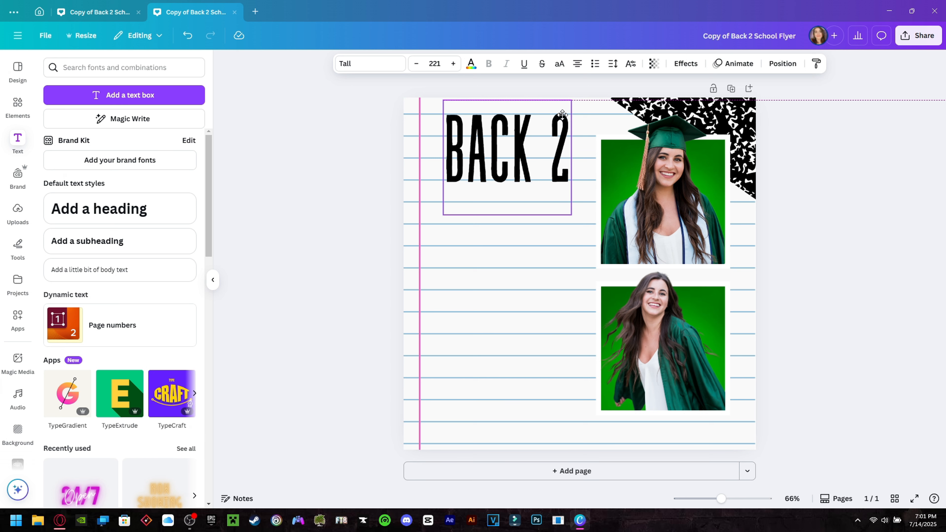
left_click(562, 114)
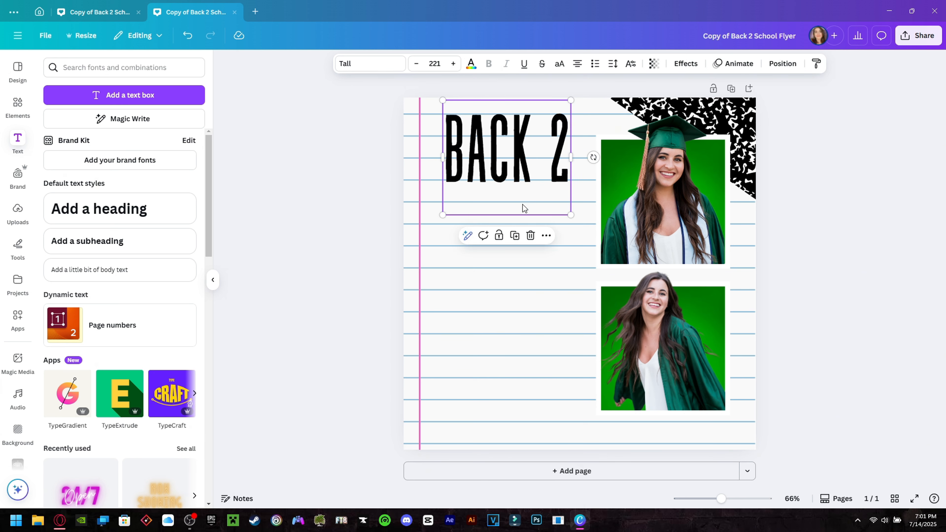
Step: Duplicate the "BACK 2" heading, place the copy directly below it and change its text to "SCHOOL"
left_click(514, 236)
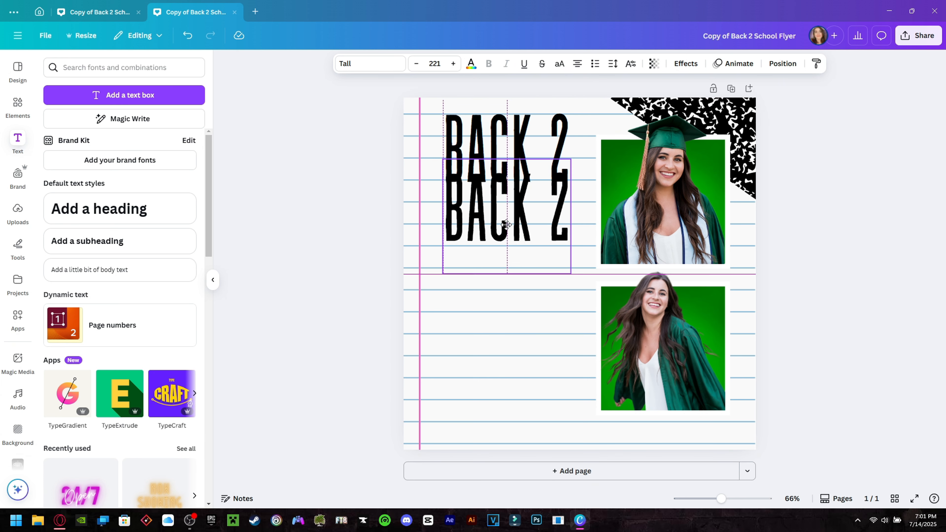
double_click(509, 238)
type("SCHOOL")
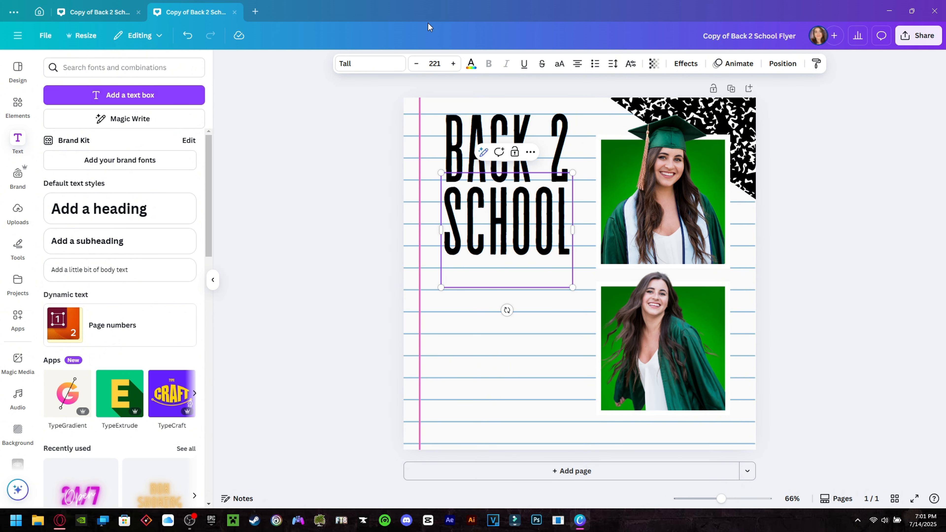
key("Escape")
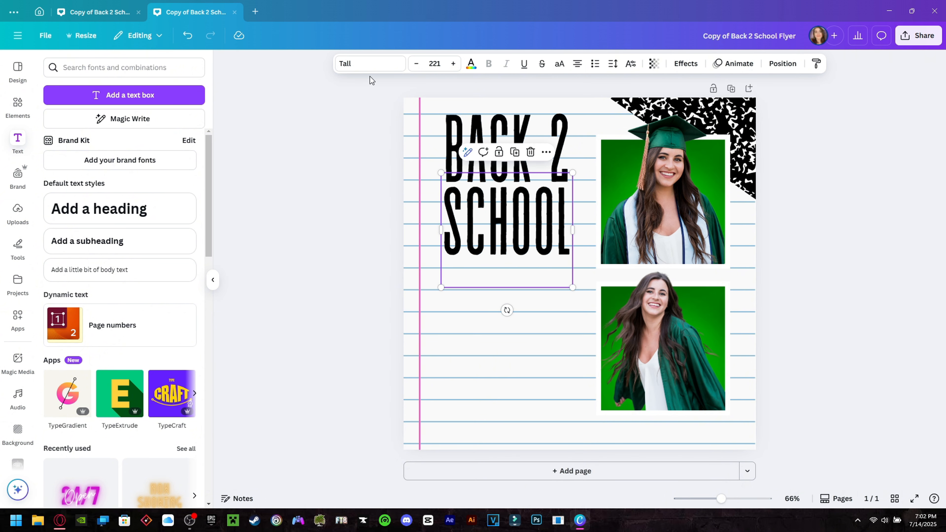
Step: Set the "SCHOOL" text in the Tallow Sans Regular font and colour it bright pink
left_click(367, 66)
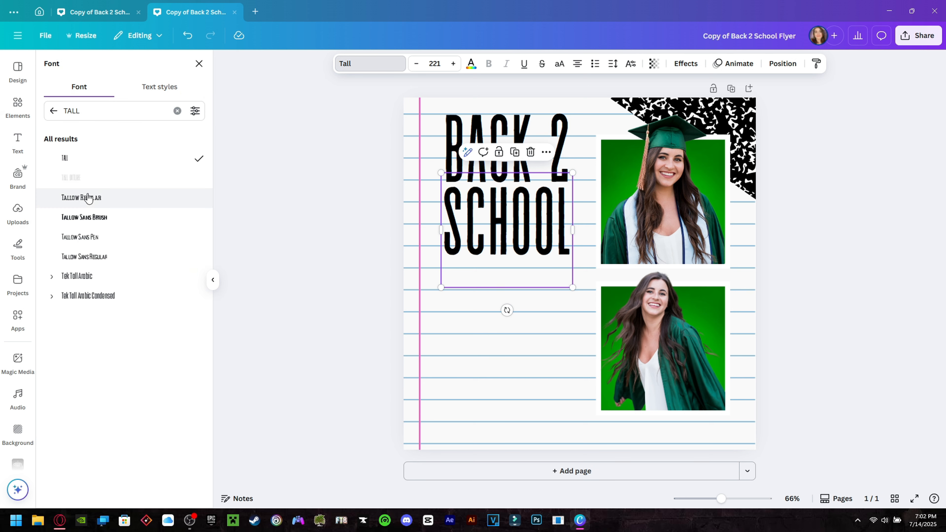
left_click(100, 261)
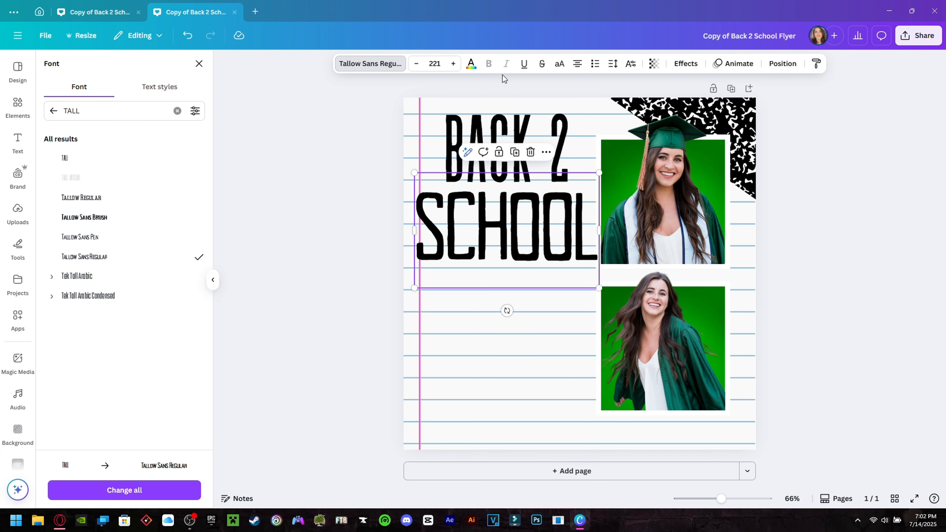
left_click(471, 63)
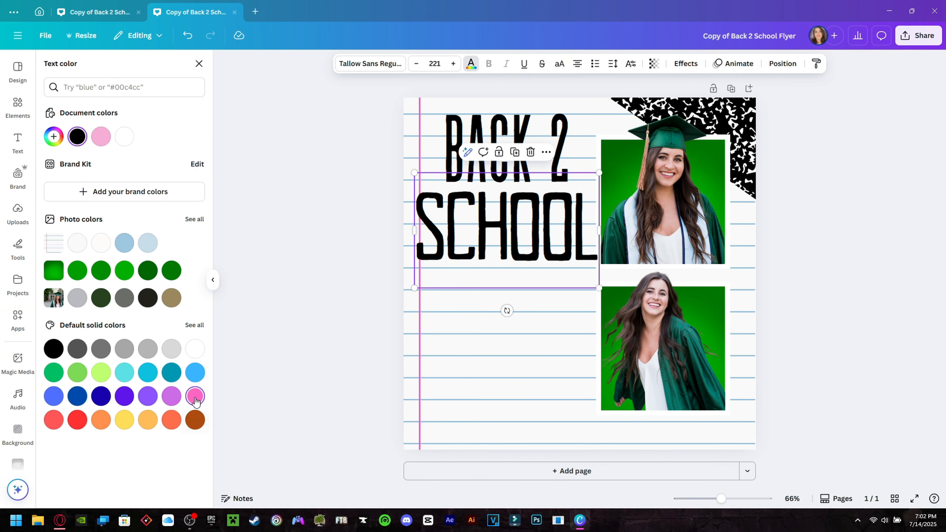
left_click(194, 397)
Step: Shrink the "SCHOOL" text to size 177 and fit it under "BACK 2", between the margin line and the frames
left_click_drag(599, 173, 562, 196)
left_click_drag(531, 215, 556, 191)
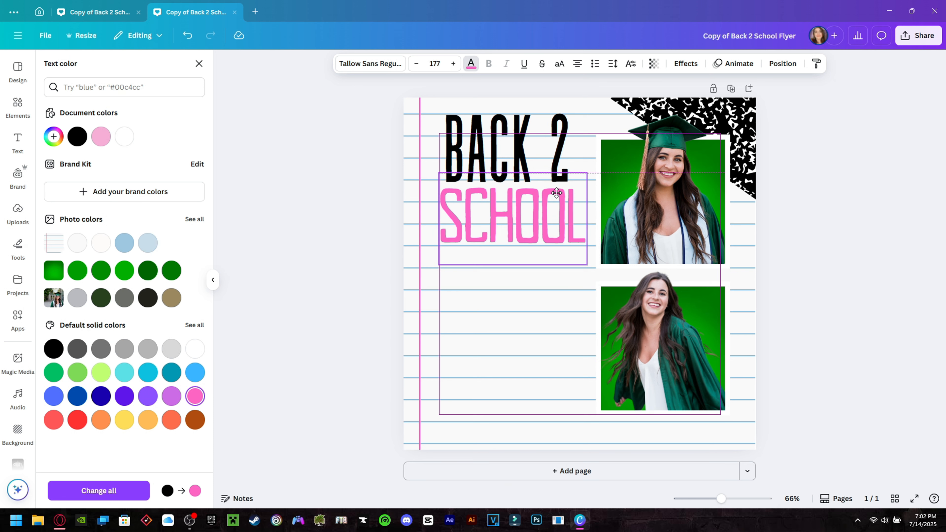
key("Escape")
Step: Add another heading reading "THIS WEEKS SPECIALS" and colour its text white
left_click(177, 214)
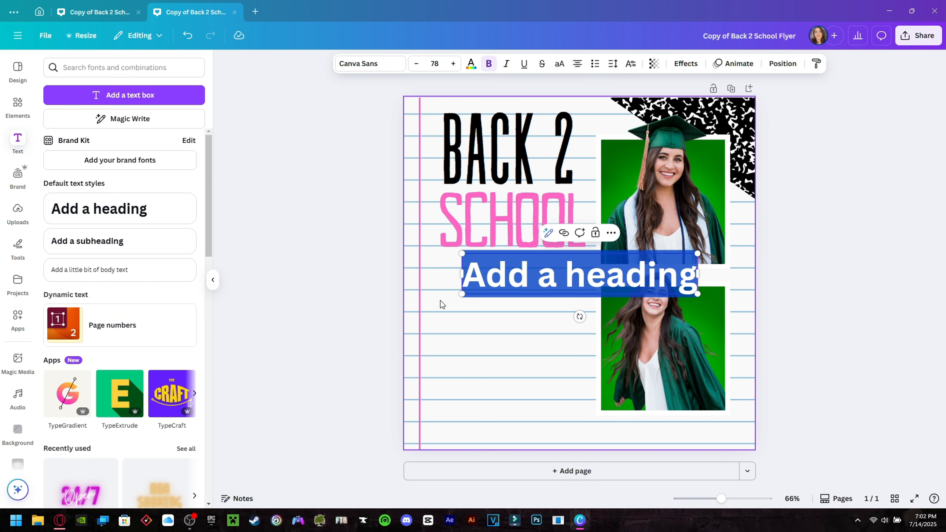
type("THIS WEEKS SPECIALS")
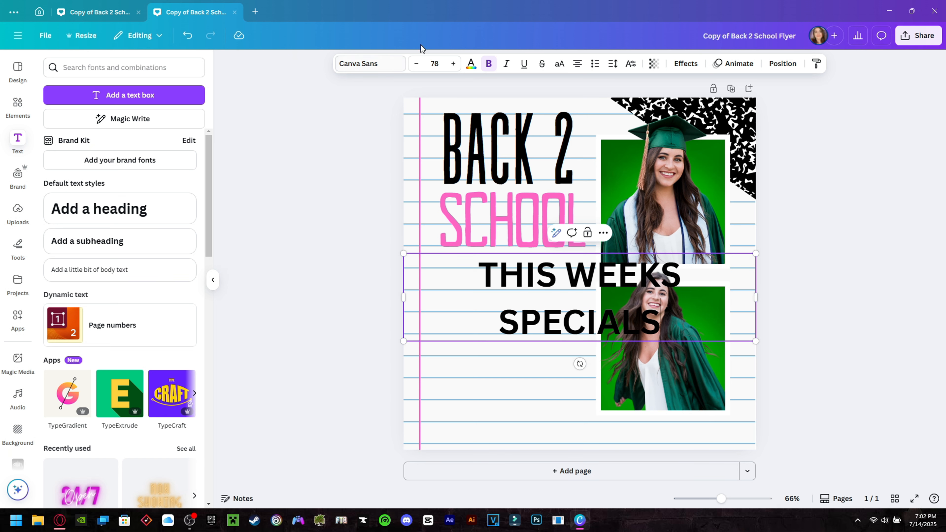
left_click(471, 64)
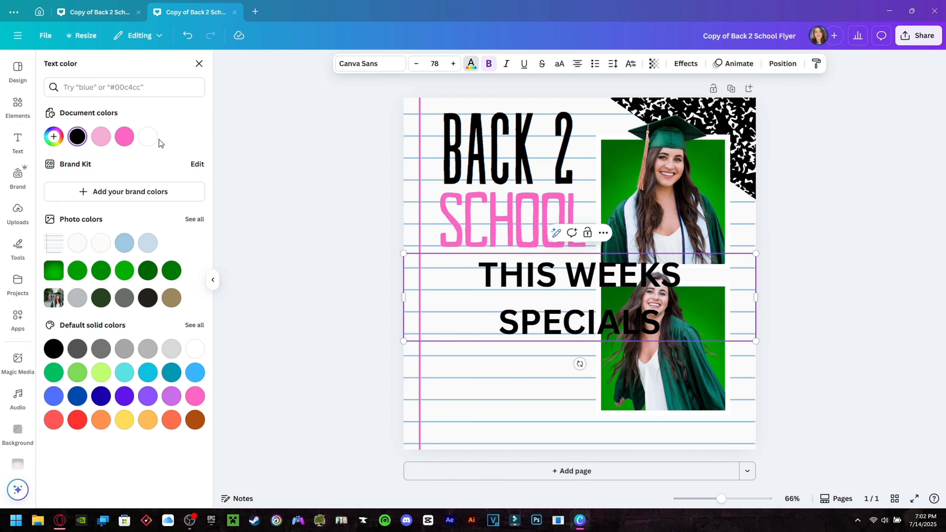
left_click(148, 138)
triple_click(440, 278)
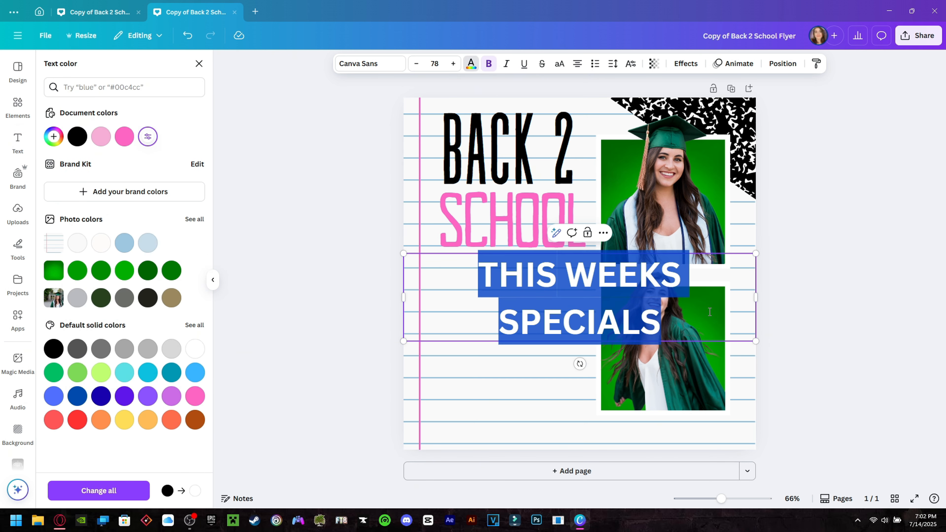
left_click(148, 137)
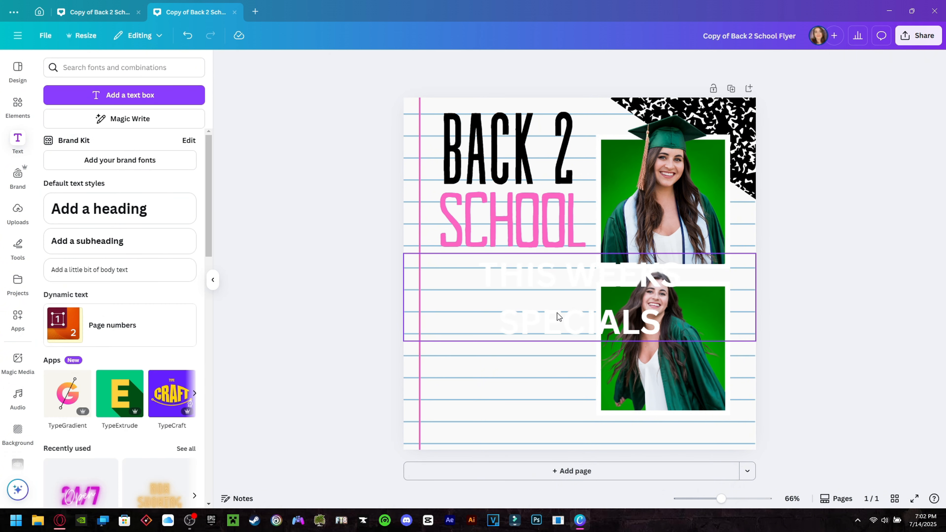
Step: Apply the Background effect to "THIS WEEKS SPECIALS" and shrink it to size 55.5 on a single line below "SCHOOL"
left_click(685, 64)
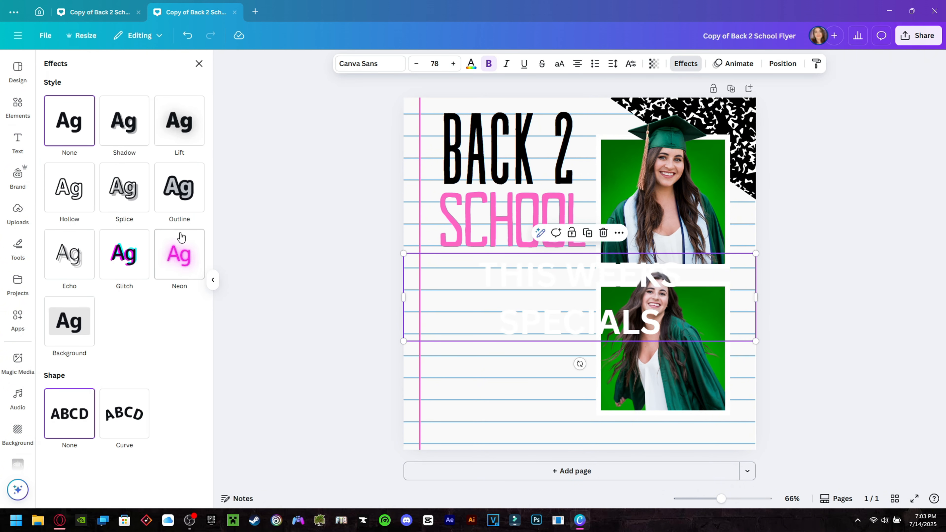
left_click(85, 331)
left_click(687, 293)
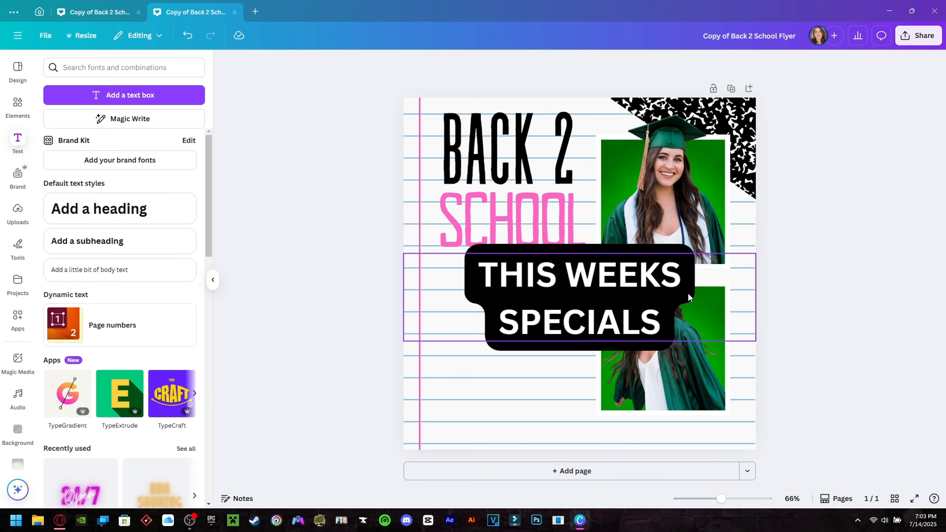
left_click_drag(687, 293, 548, 284)
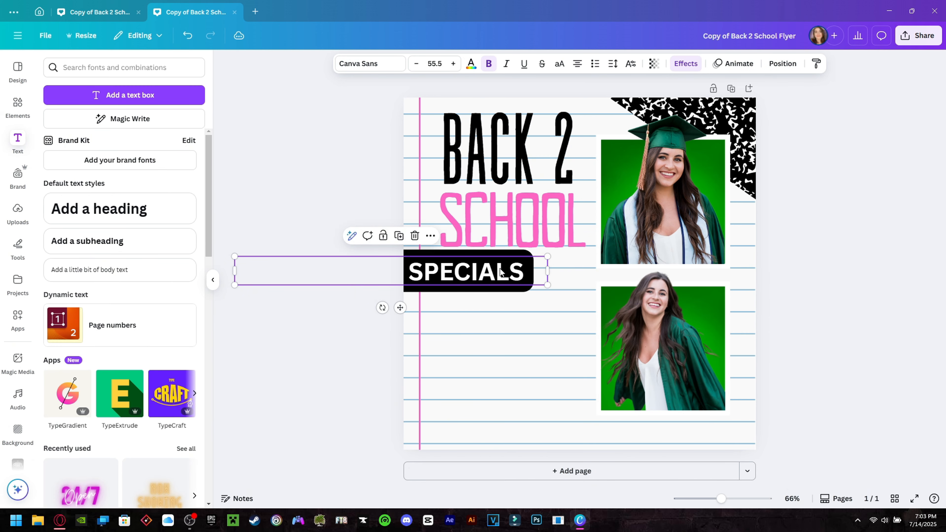
left_click_drag(473, 272, 658, 296)
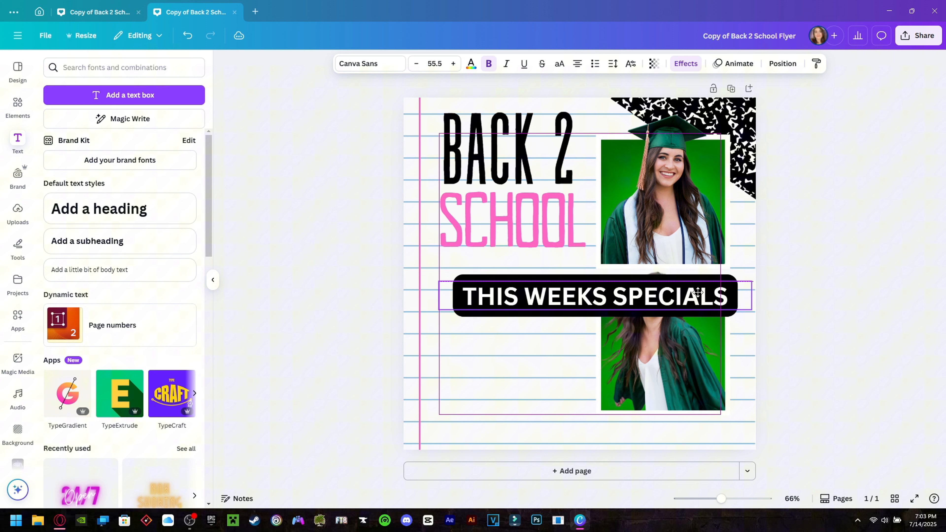
Step: Set the roundness of the "THIS WEEKS SPECIALS" background to 100 and slightly increase its spread
left_click(687, 64)
left_click_drag(88, 376, 136, 377)
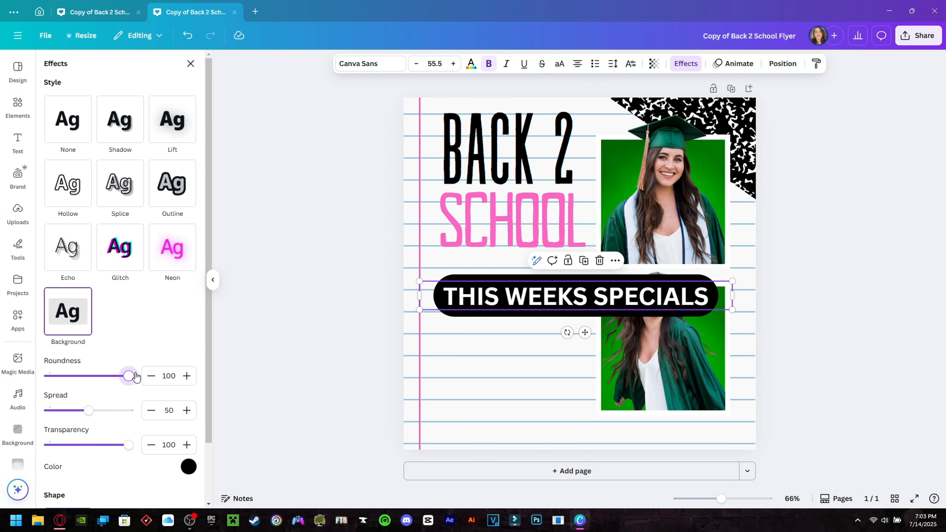
left_click_drag(89, 410, 103, 407)
Step: Search the fonts for "GATWI" and set "THIS WEEKS SPECIALS" in the Gatwick font
left_click(369, 63)
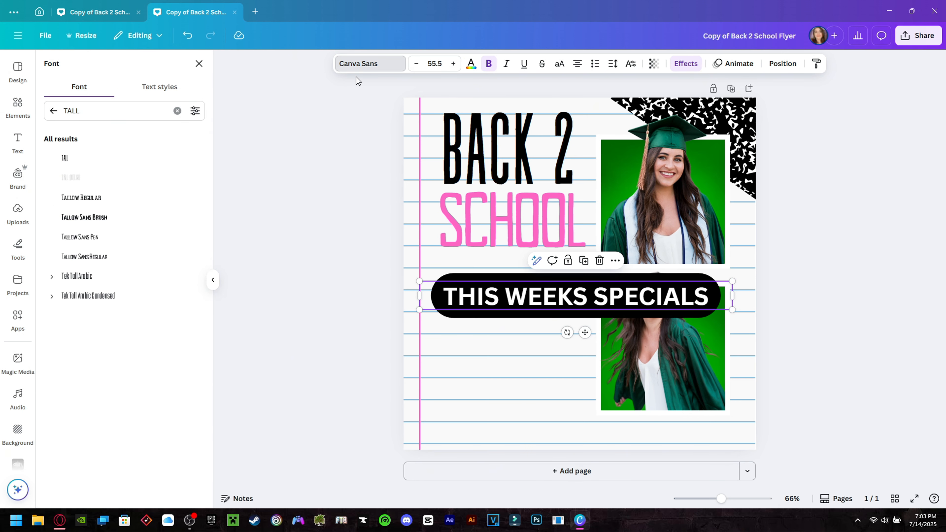
left_click(180, 110)
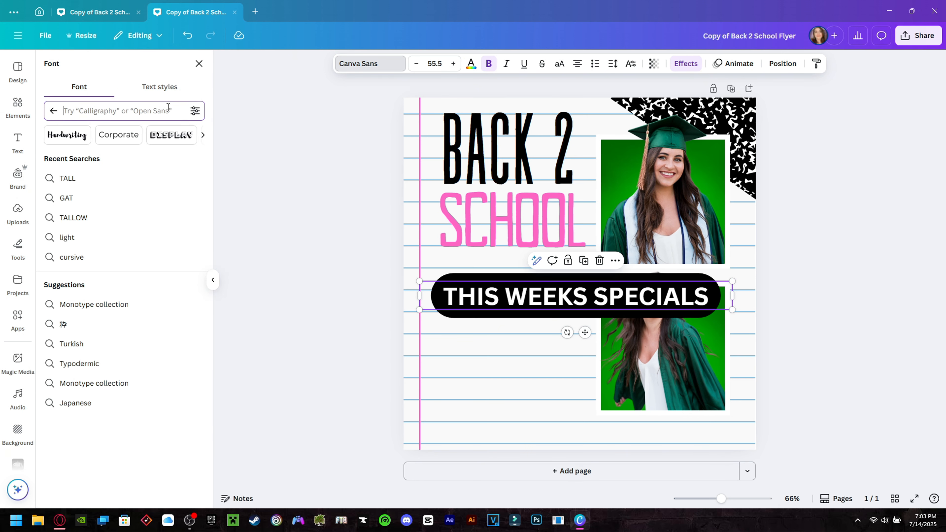
type("GATWI")
left_click(92, 165)
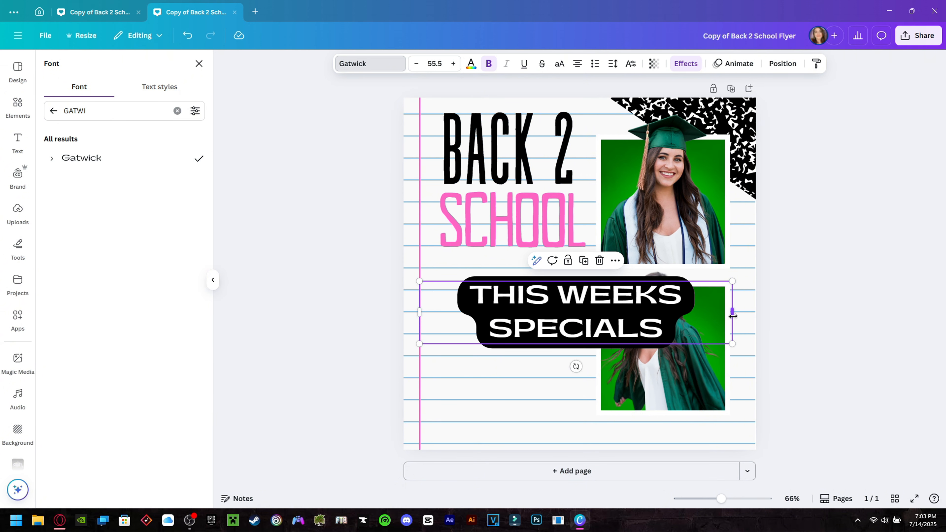
Step: Scale "THIS WEEKS SPECIALS" down to size 33.9 and keep it on a single line below "SCHOOL"
left_click_drag(732, 312, 688, 299)
left_click(398, 275)
left_click(535, 302)
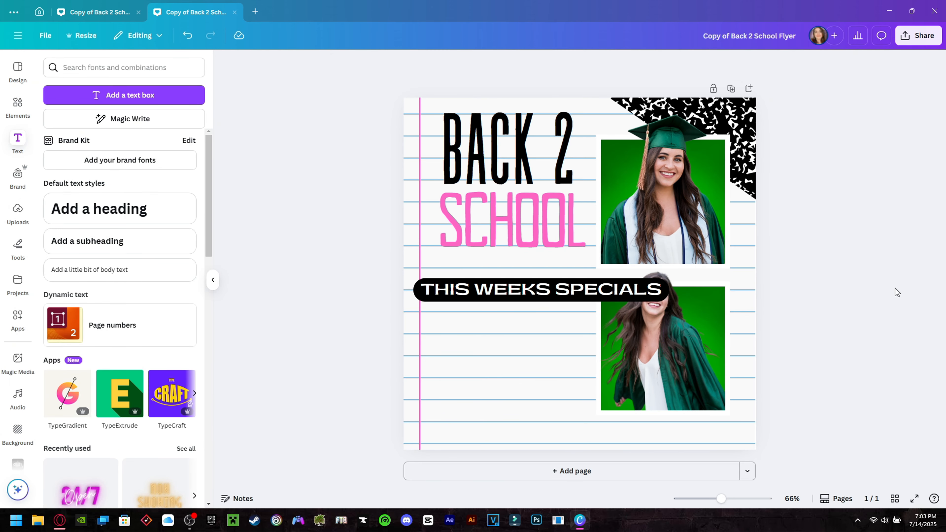
Step: Move the "THIS WEEKS SPECIALS" banner between "BACK 2" and "SCHOOL", tilt it slightly clockwise and shrink it to about size 22.6
left_click_drag(601, 289, 580, 192)
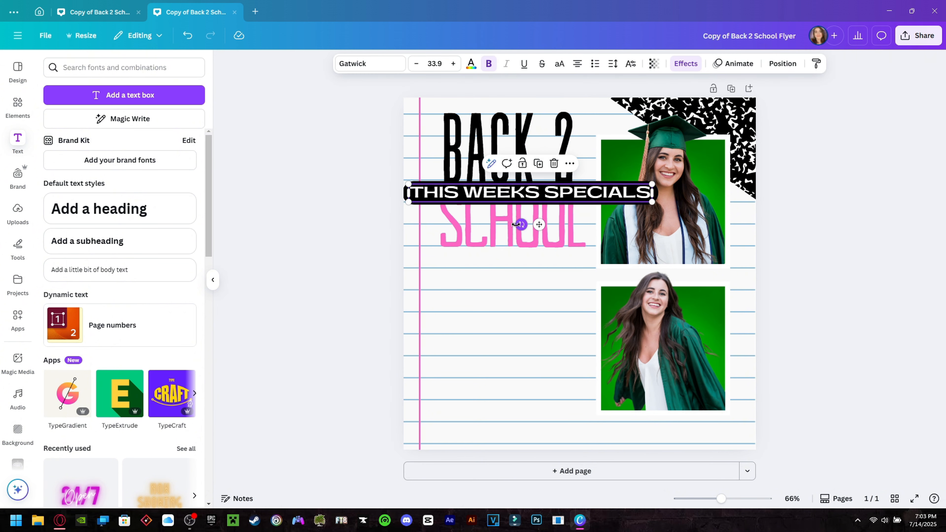
left_click_drag(523, 225, 519, 225)
left_click_drag(651, 209, 592, 203)
left_click_drag(469, 186, 480, 185)
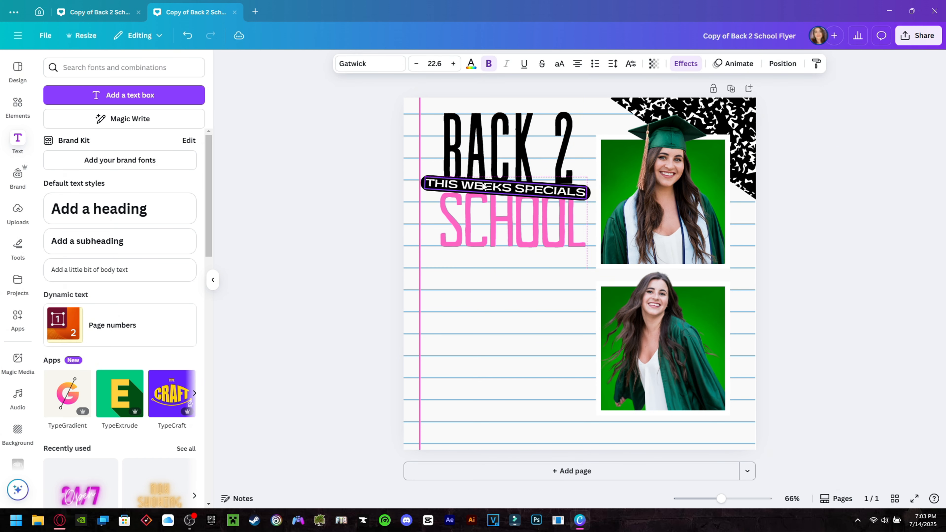
Step: Nudge "BACK 2" slightly right over "SCHOOL" and shift the graduate frame slightly up and toward the page's right edge
left_click(371, 145)
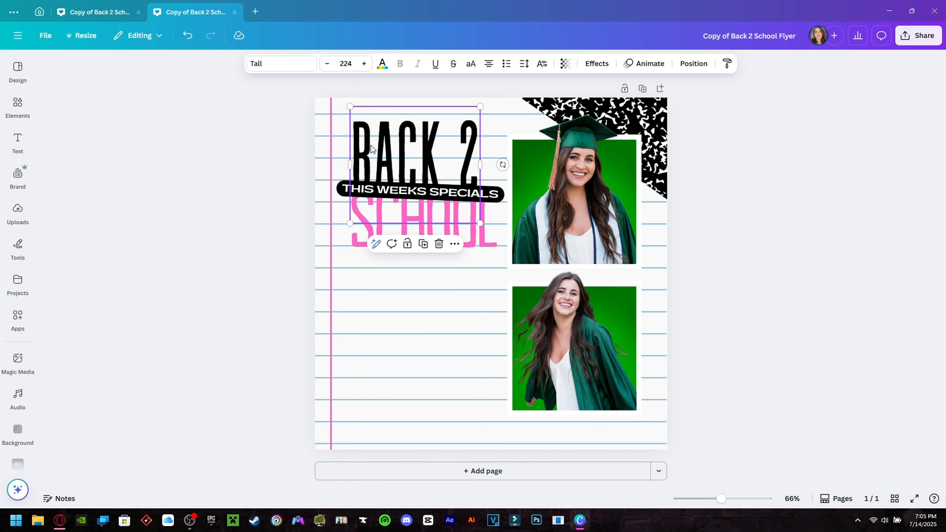
left_click_drag(371, 145, 376, 145)
left_click(301, 130)
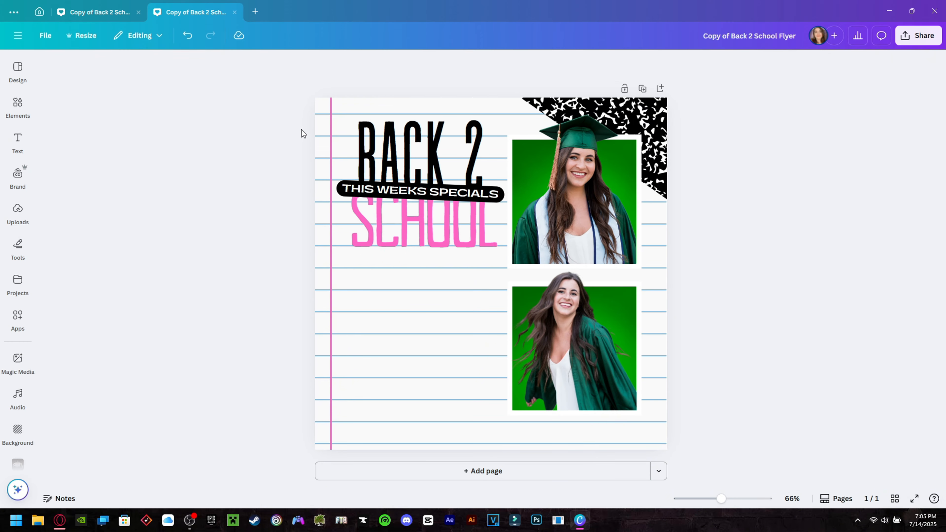
left_click(640, 168)
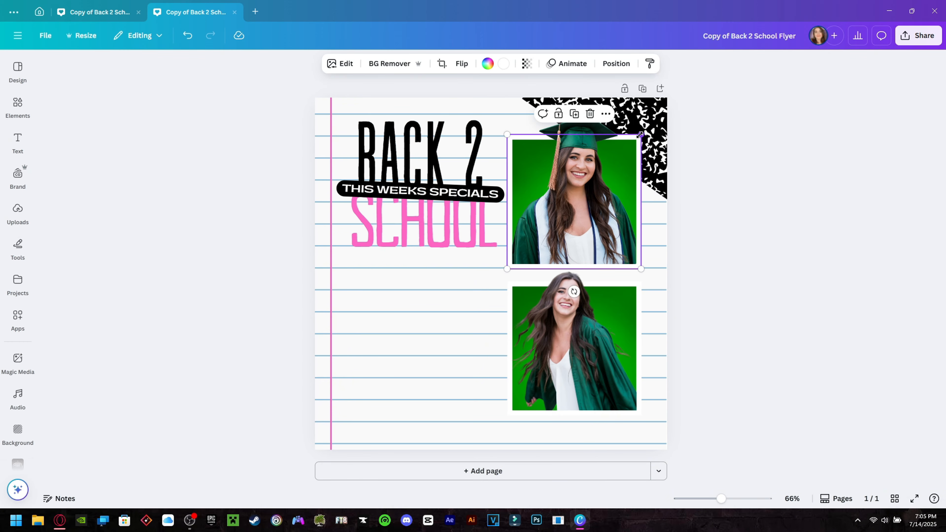
left_click_drag(641, 135, 651, 130)
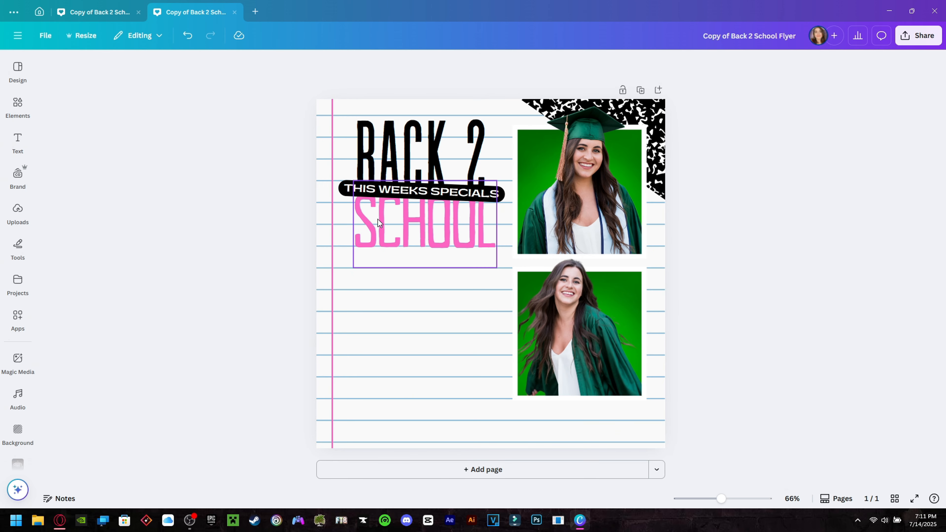
Step: Duplicate the "THIS WEEKS SPECIALS" banner and place the copy below "SCHOOL"
left_click(456, 203)
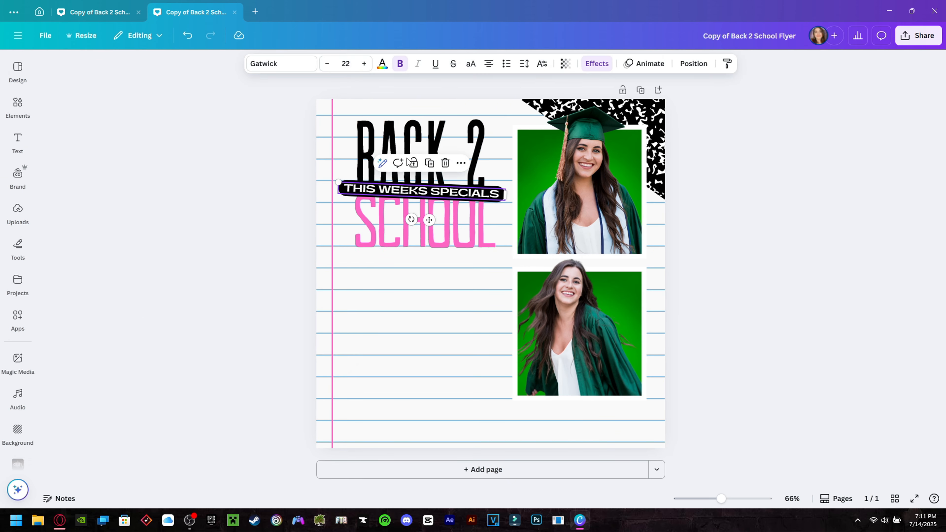
left_click(435, 168)
left_click_drag(427, 197, 456, 283)
Step: Remove the copied banner's Background effect, colour its text black and widen its letter spacing
left_click(596, 64)
left_click(382, 64)
left_click(542, 64)
Step: Replace the copied text with "YOUR BUSINESS NAME"
double_click(457, 283)
type("YOUR BUSIN")
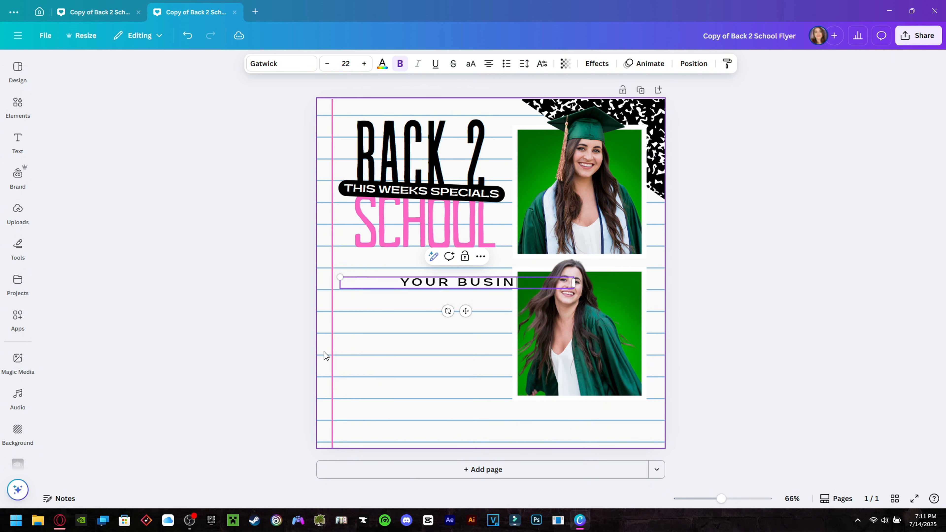
type("ESS NAME")
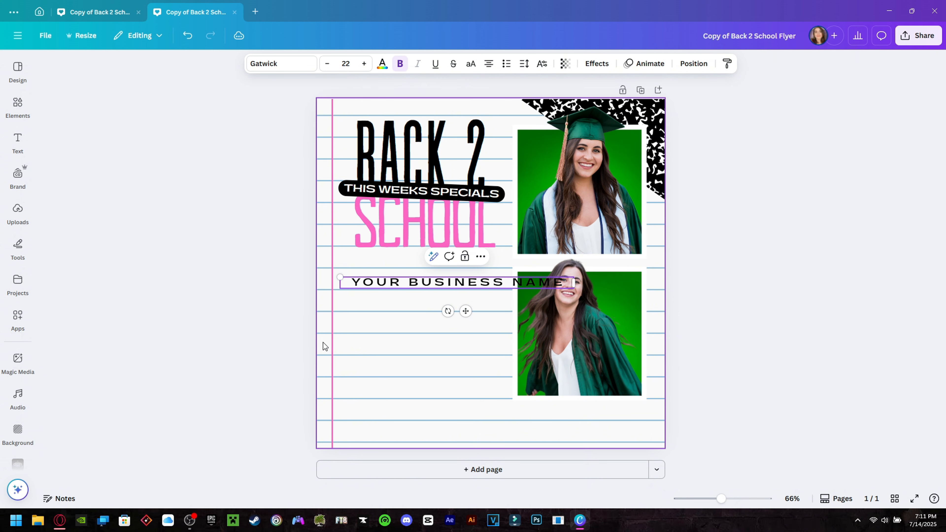
left_click(761, 261)
Step: Shrink "YOUR BUSINESS NAME" to a small line and centre it above "BACK 2" near the page's upper edge
left_click(432, 282)
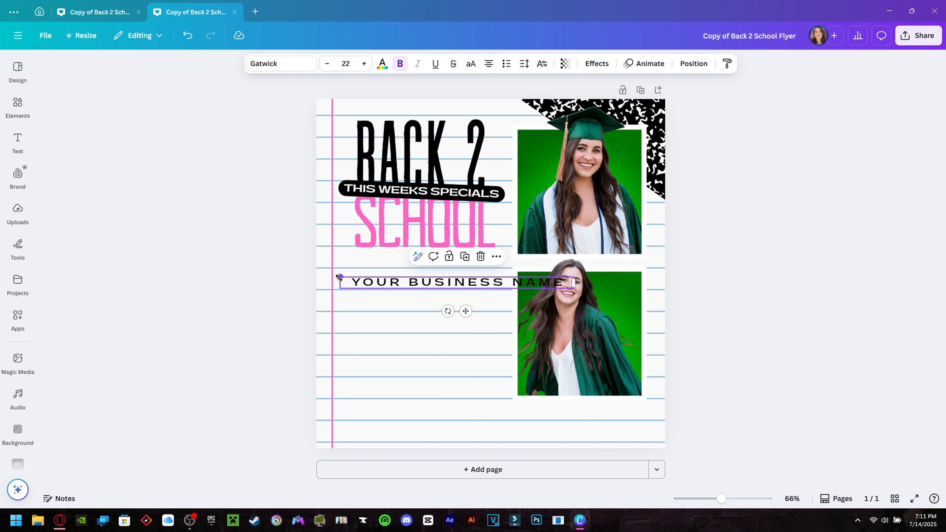
left_click_drag(339, 277, 413, 283)
left_click(764, 306)
left_click_drag(481, 286, 426, 113)
left_click_drag(338, 107, 353, 111)
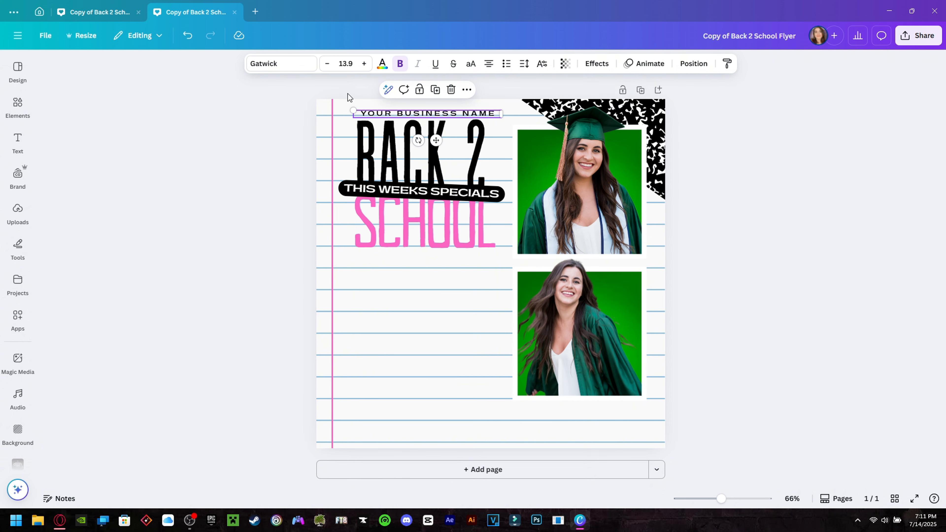
left_click_drag(350, 111, 384, 109)
left_click(320, 113)
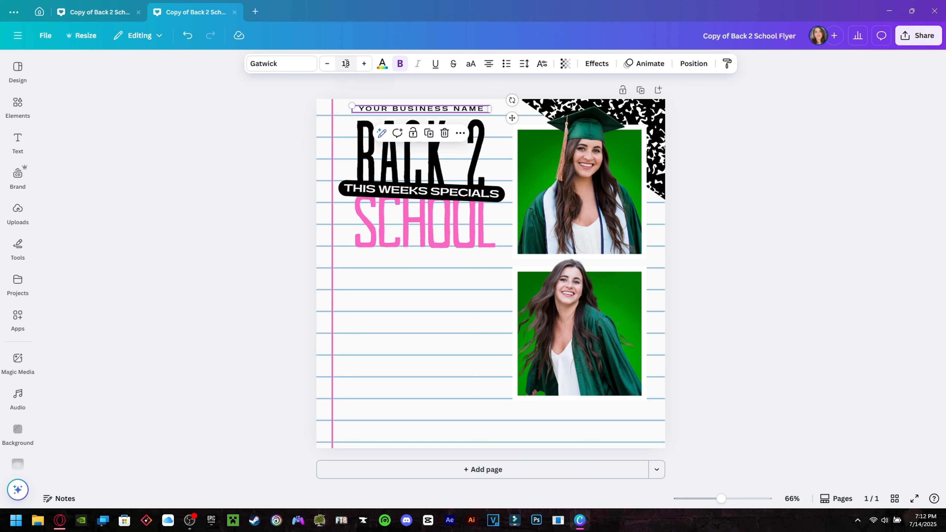
left_click(329, 69)
left_click(337, 112)
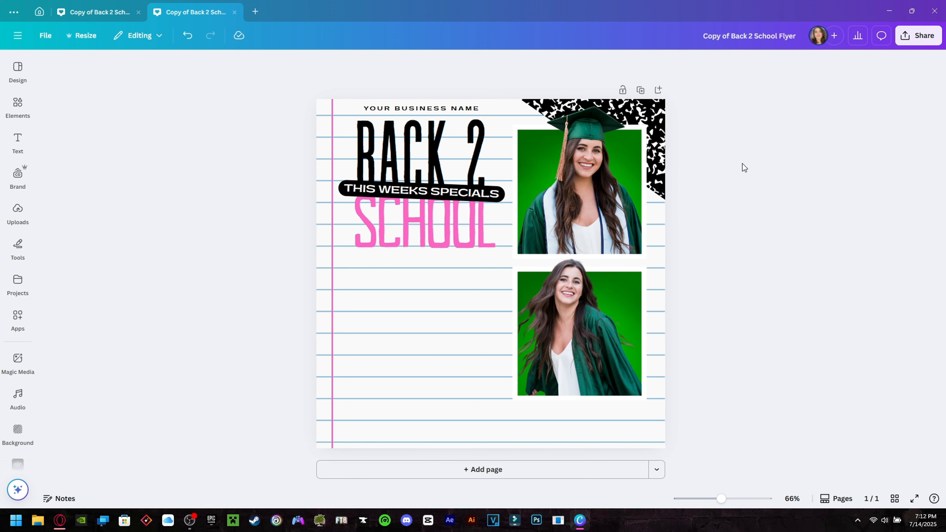
Step: Search the elements for "checkmark" and browse all the matching graphics
left_click(18, 106)
left_click(157, 67)
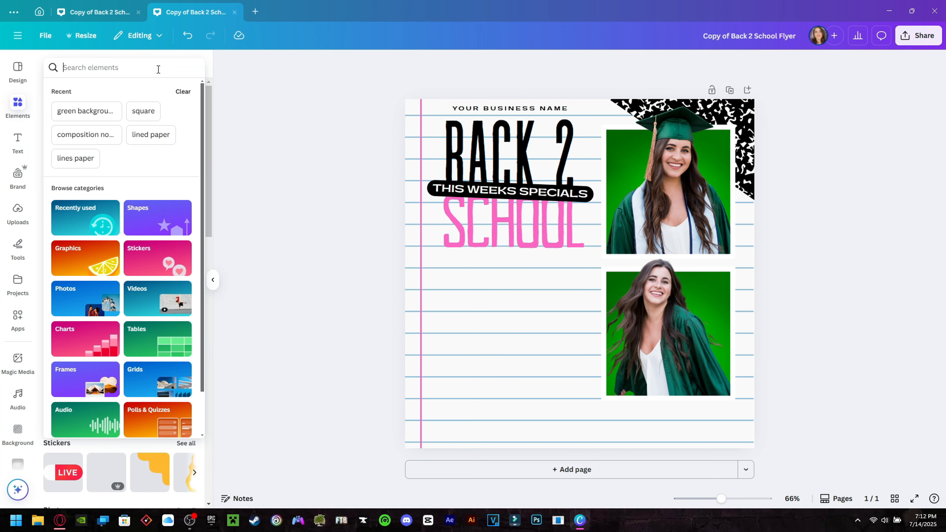
type("checkmark")
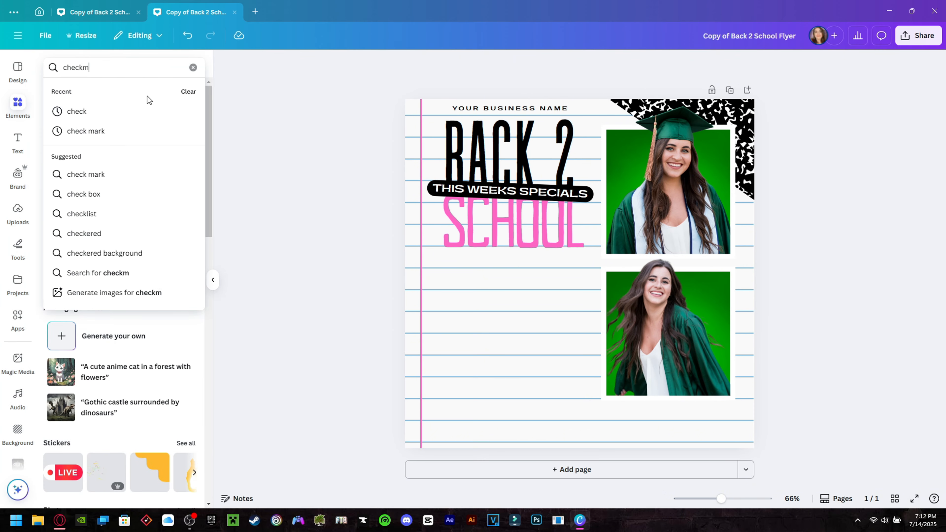
key("Return")
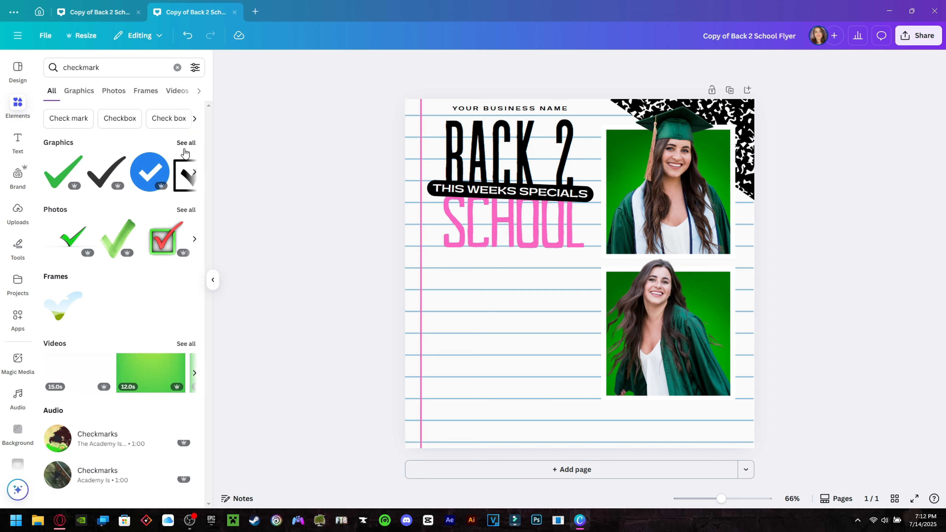
left_click(184, 142)
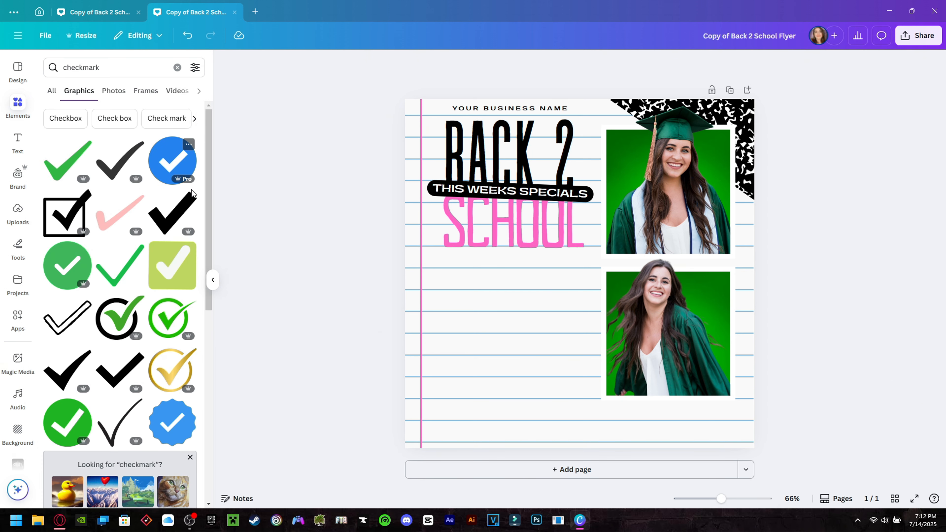
scroll(144, 271, "down", 2)
scroll(145, 271, "down", 6)
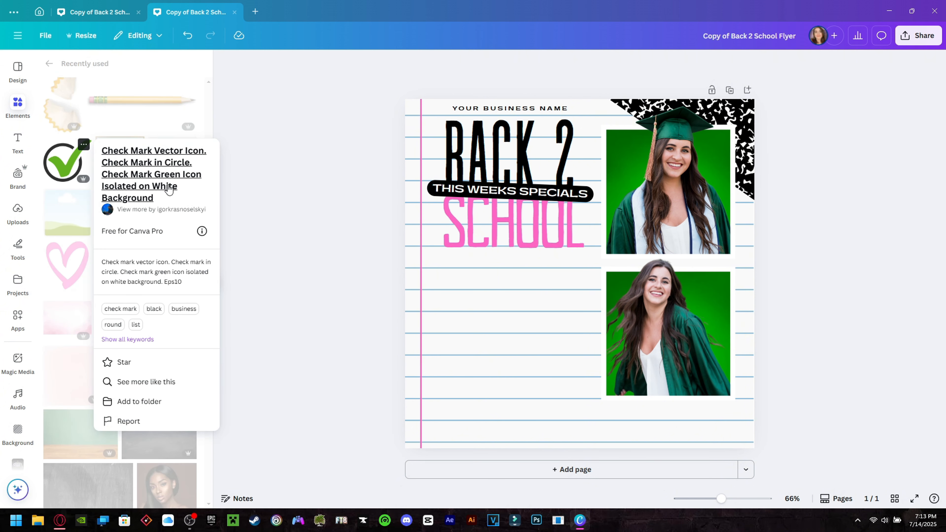
Step: Add the recently used circled green check mark and shrink it onto the notebook line below "SCHOOL" beside the margin
left_click(62, 163)
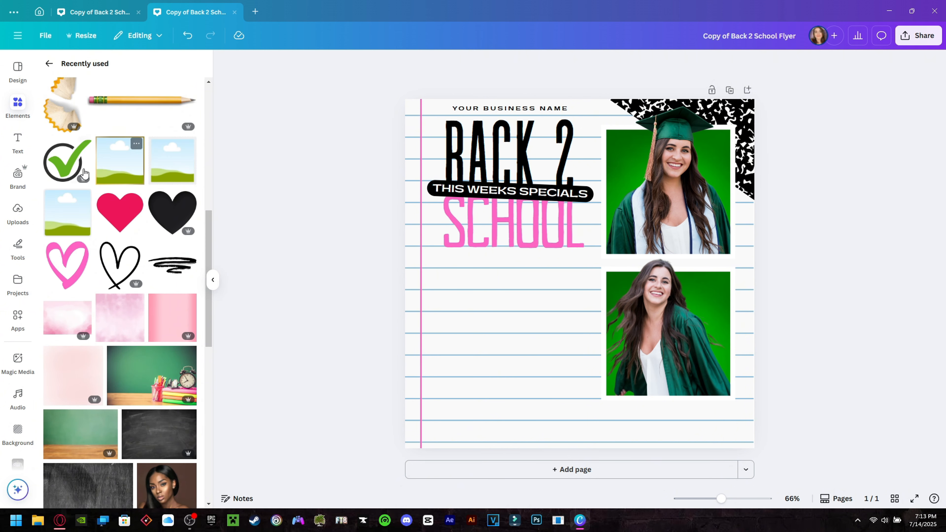
left_click(63, 163)
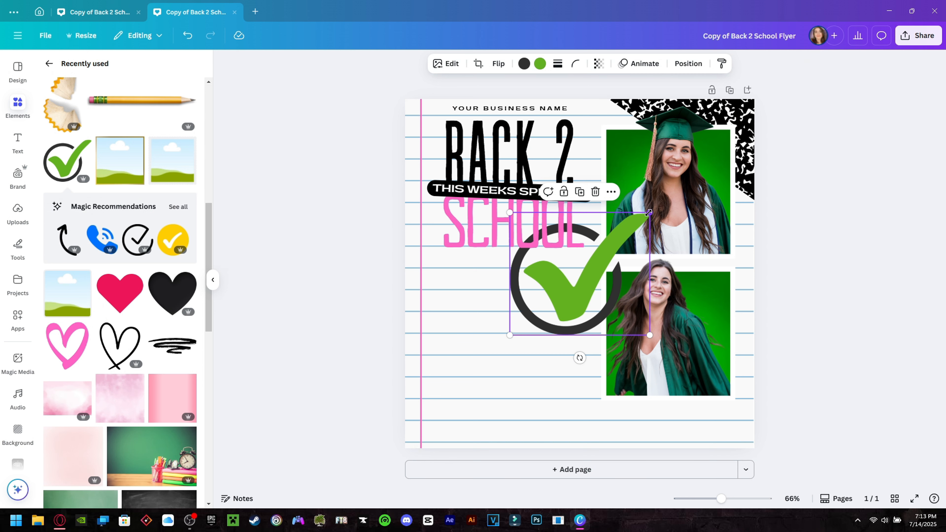
left_click_drag(649, 213, 440, 282)
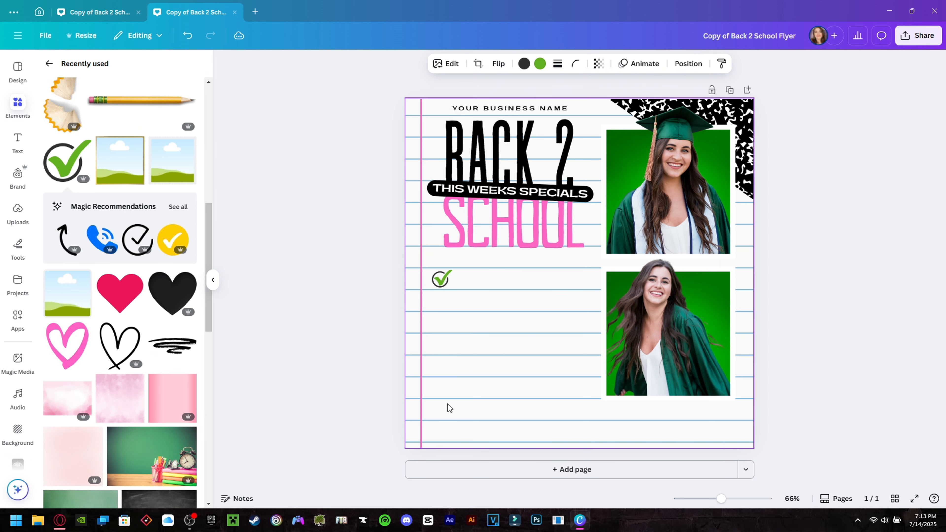
Step: Recolour the check mark's circle bright pink and its tick the green from the photo colours
left_click(524, 63)
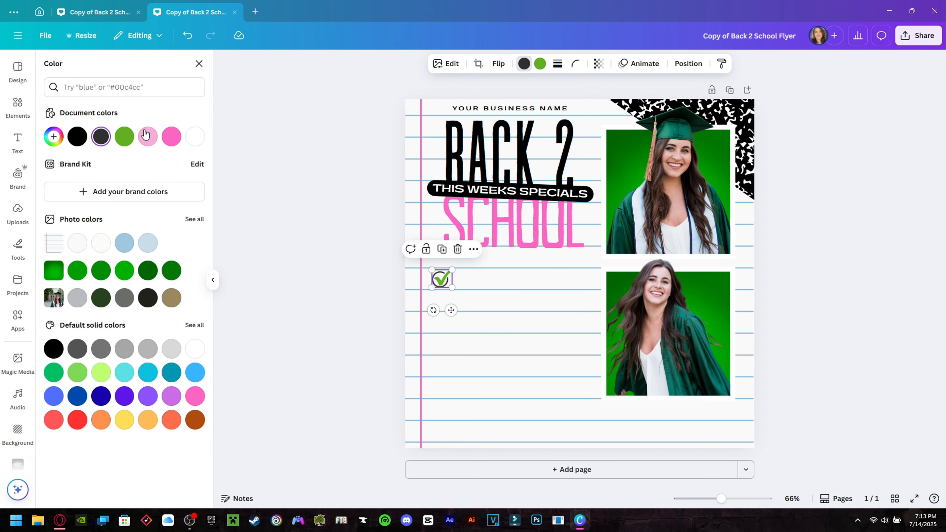
left_click(176, 138)
left_click(540, 63)
left_click(125, 271)
Step: Duplicate the check mark down the margin to make a column of six, one per notebook line
key("ctrl+d")
left_click_drag(446, 287, 441, 321)
key("ctrl+d")
left_click(441, 290)
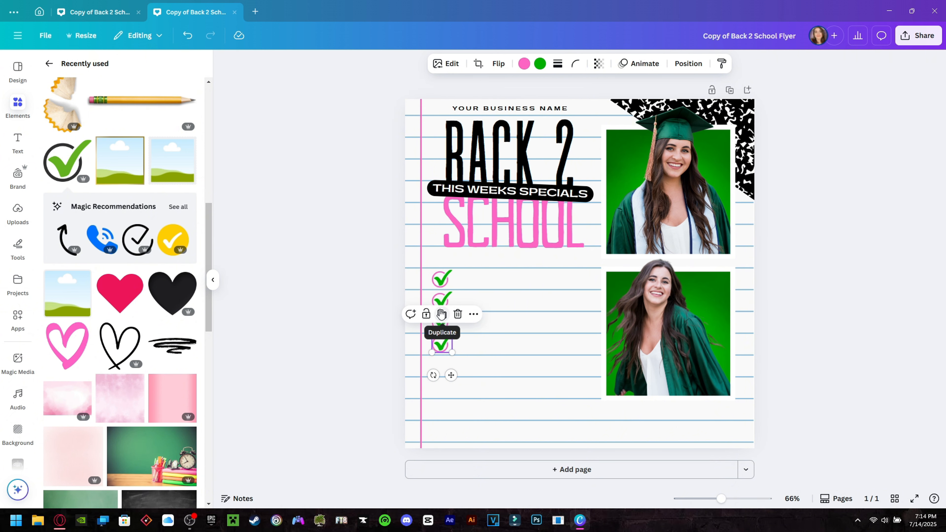
left_click(441, 315)
left_click(439, 318)
left_click(440, 365)
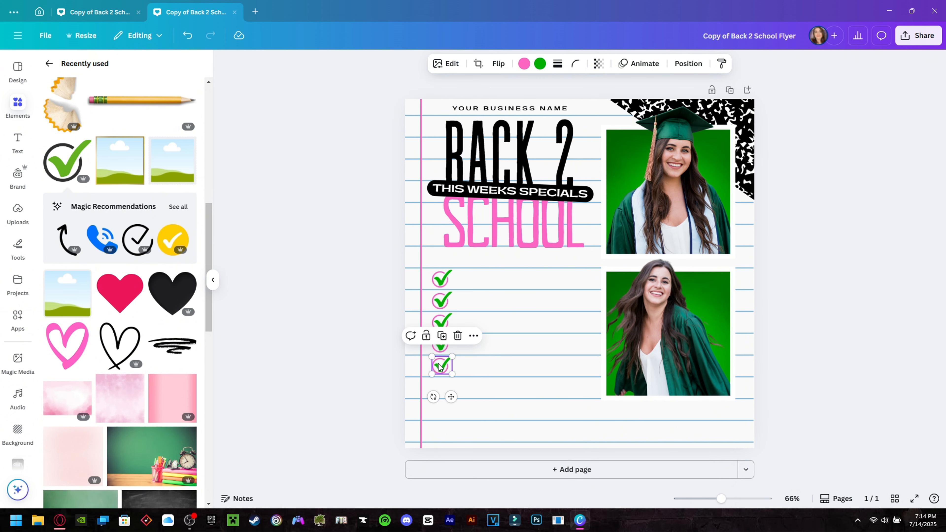
left_click(443, 334)
left_click_drag(441, 373, 440, 384)
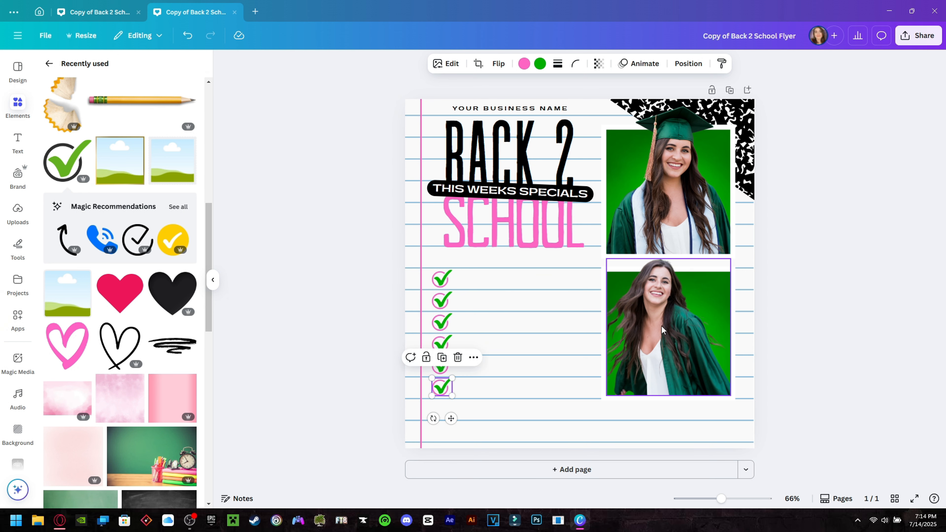
left_click(793, 309)
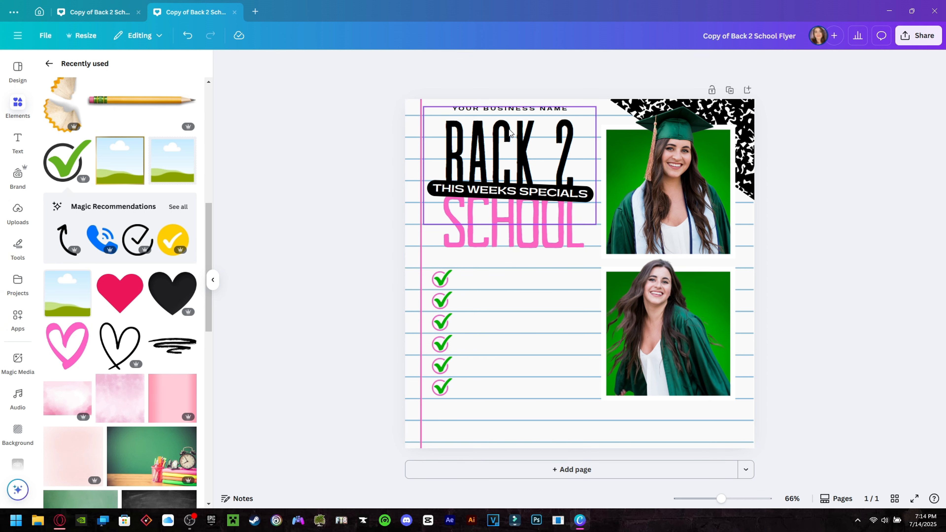
Step: Place a straightened copy of "THIS WEEKS SPECIALS" beside the first check mark, remove its Background effect and colour it black
left_click_drag(528, 199, 517, 316)
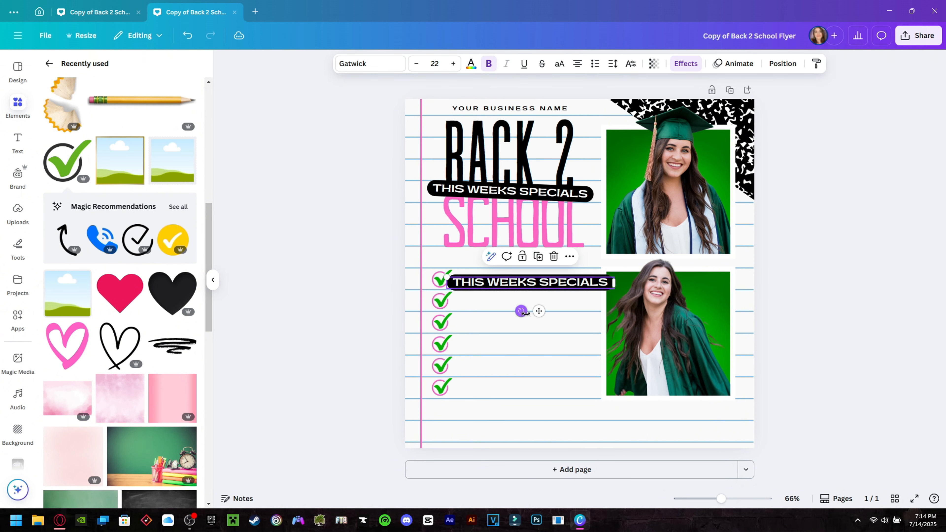
left_click(680, 66)
left_click(93, 141)
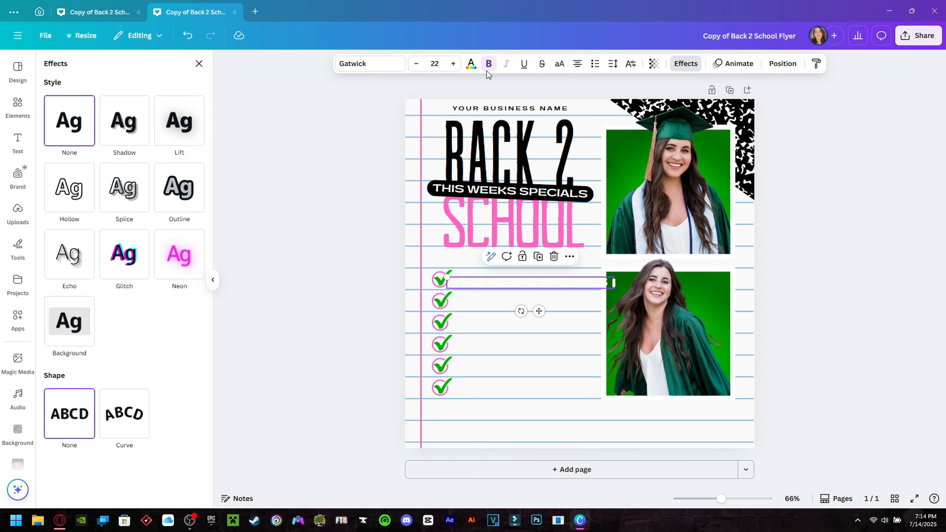
left_click(471, 63)
left_click(77, 136)
Step: Replace the text beside the first check mark with "$$ AMOUNT"
double_click(554, 285)
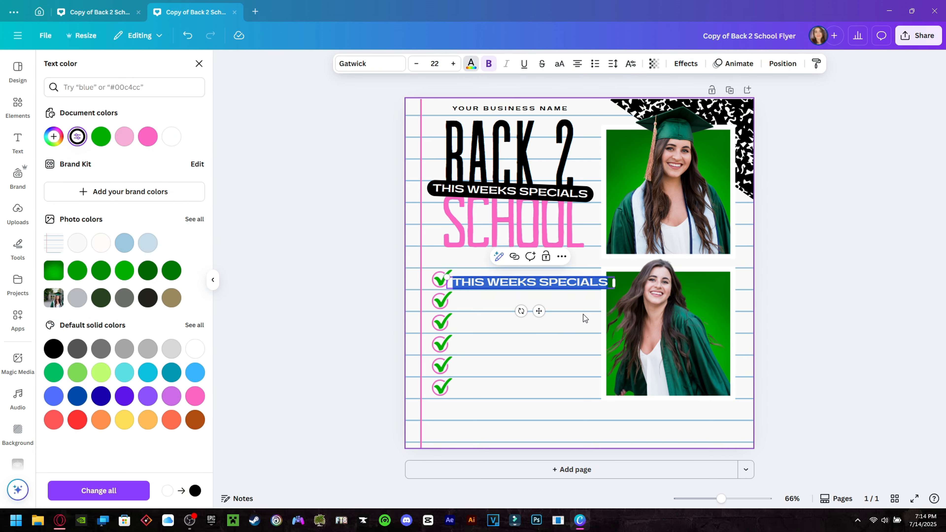
type("$")
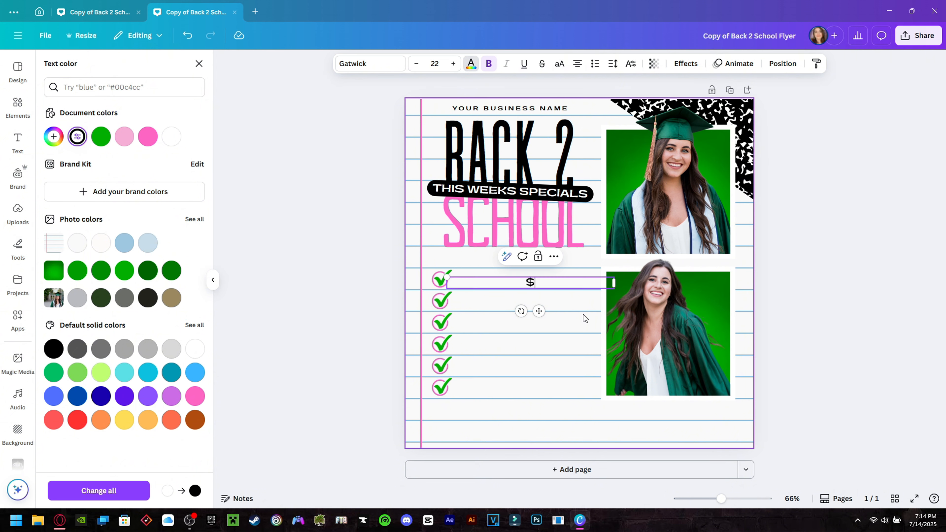
type("$ AMOUNT")
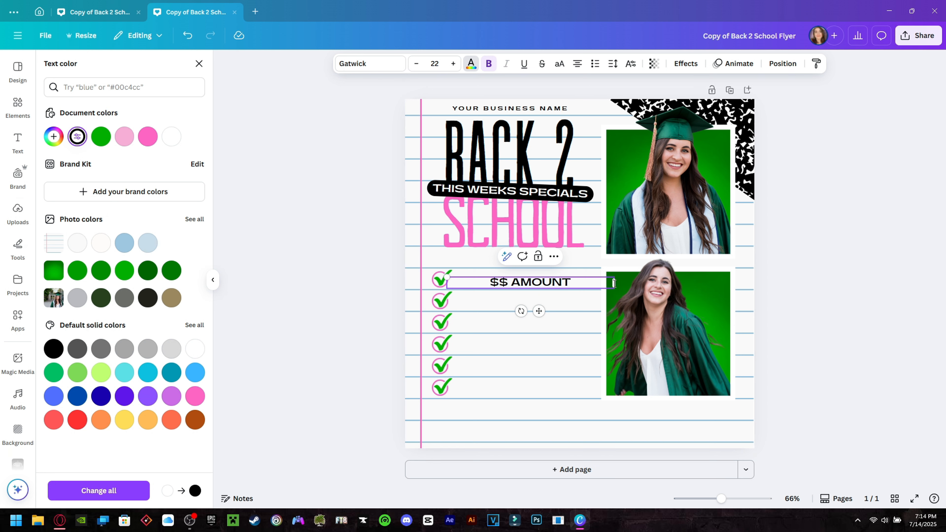
key("Escape")
Step: Set "$$ AMOUNT" to size 32 and narrow its text box to fit the words beside the first check mark
left_click(434, 64)
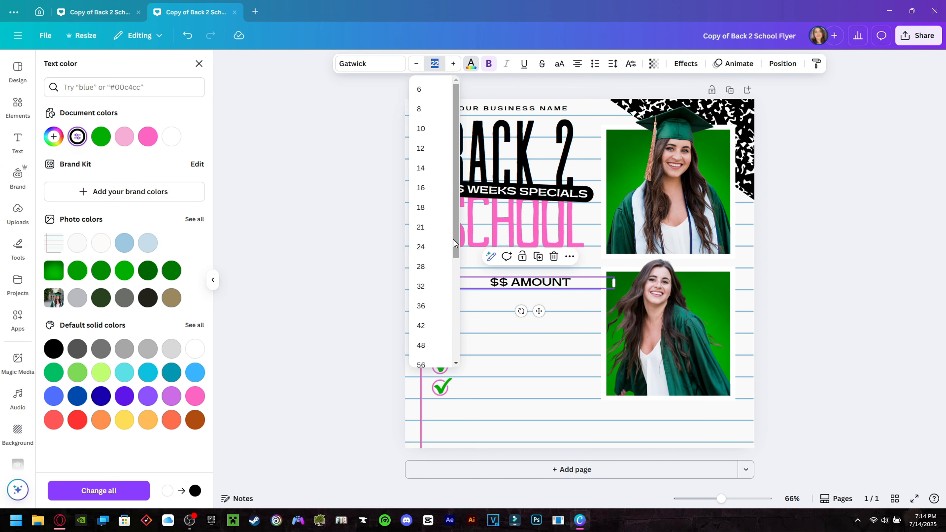
left_click(420, 287)
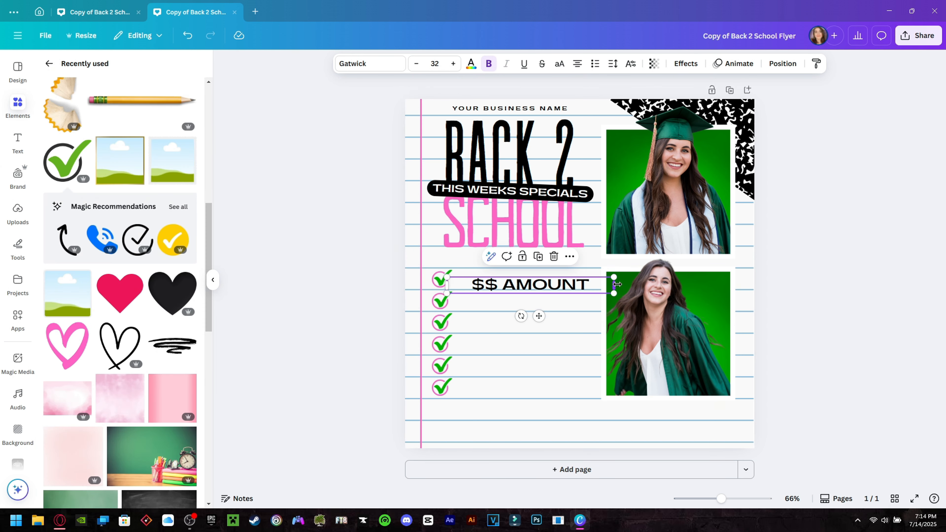
left_click_drag(613, 285, 573, 287)
left_click(603, 283)
left_click(532, 288)
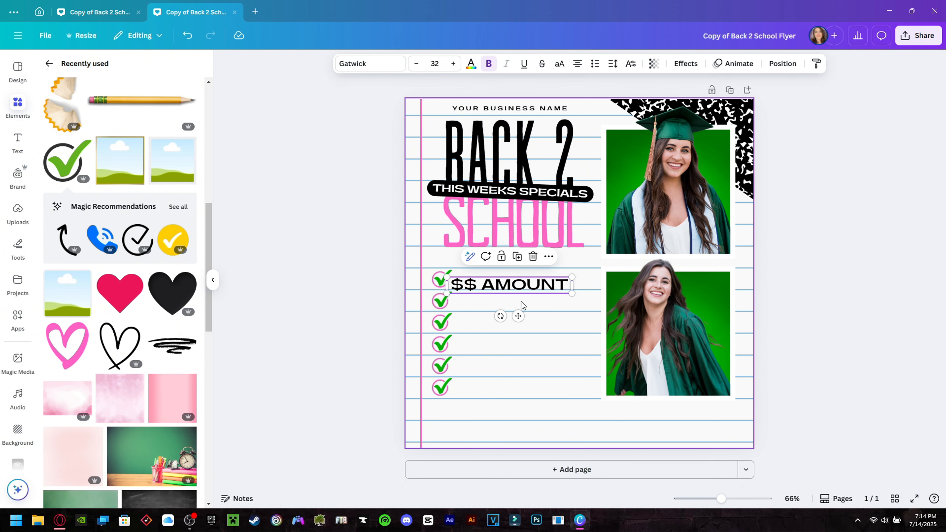
Step: Nudge "$$ AMOUNT" up onto the first check mark's notebook line and right to leave a gap beside the check mark
key("Up")
key("Up")
key("Up")
key("Up")
key("Up")
key("Up")
key("Up")
key("Up")
key("Up")
key("Up")
key("Up")
key("Up")
key("Up")
key("Up")
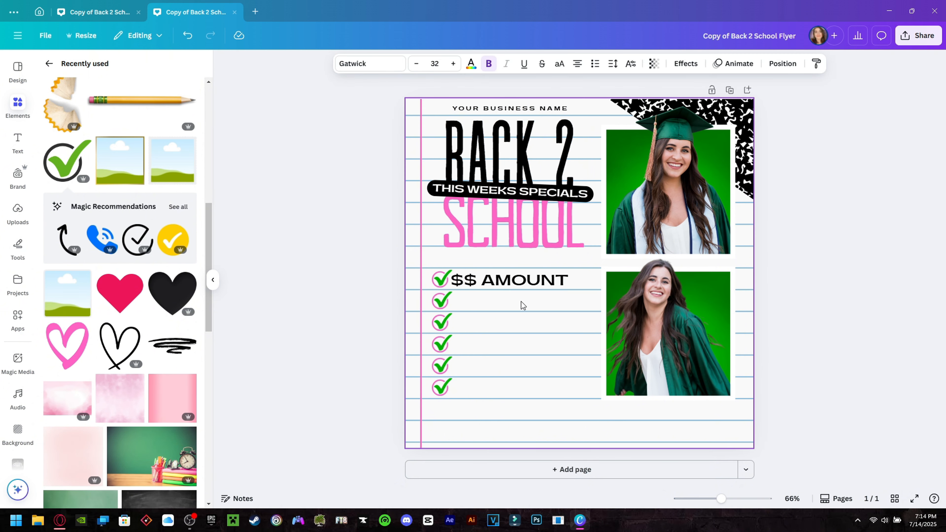
key("Right")
key("Right")
key("Right")
key("Right")
key("Right")
key("Right")
key("Right")
key("Right")
key("Right")
key("Right")
key("Right")
key("Right")
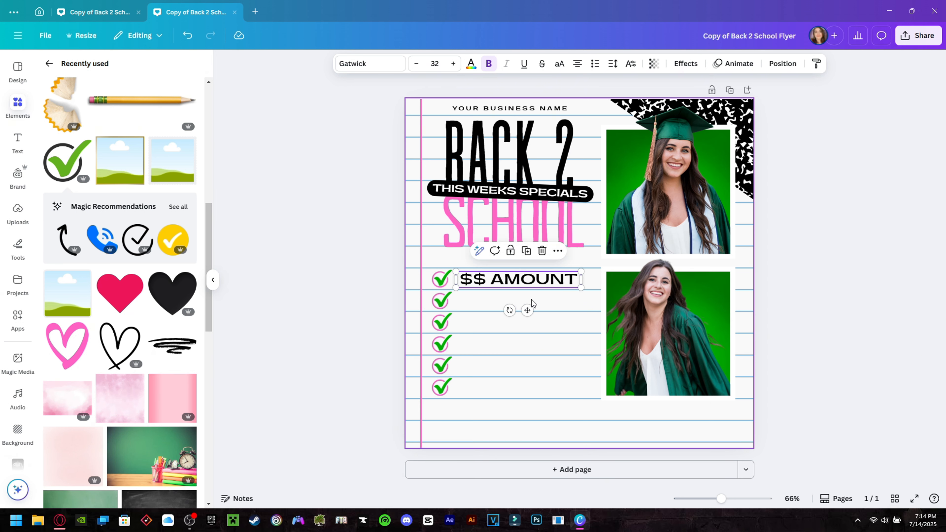
Step: Duplicate "$$ AMOUNT" down the list at one-line spacing so each of the six check marks has its own text
left_click(526, 253)
left_click_drag(531, 286, 526, 297)
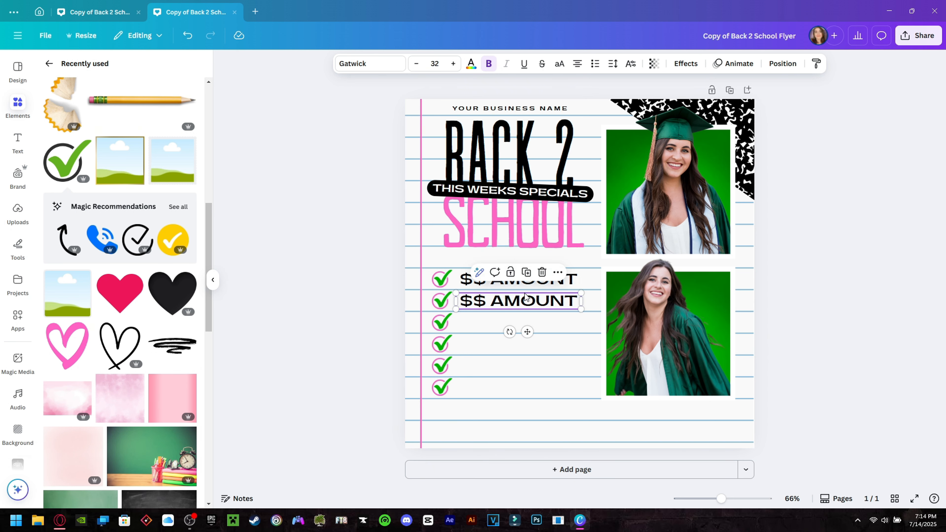
left_click(526, 273)
left_click(527, 294)
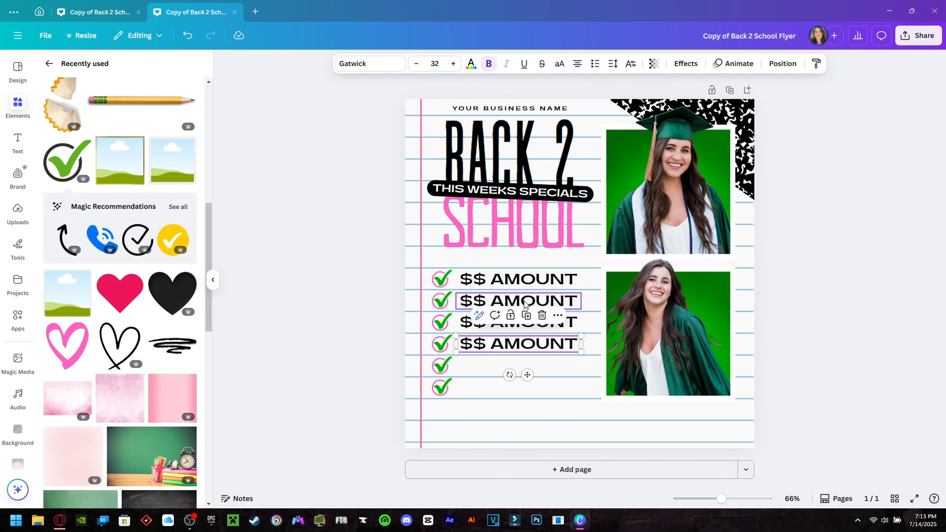
left_click(526, 316)
left_click(527, 338)
left_click(815, 381)
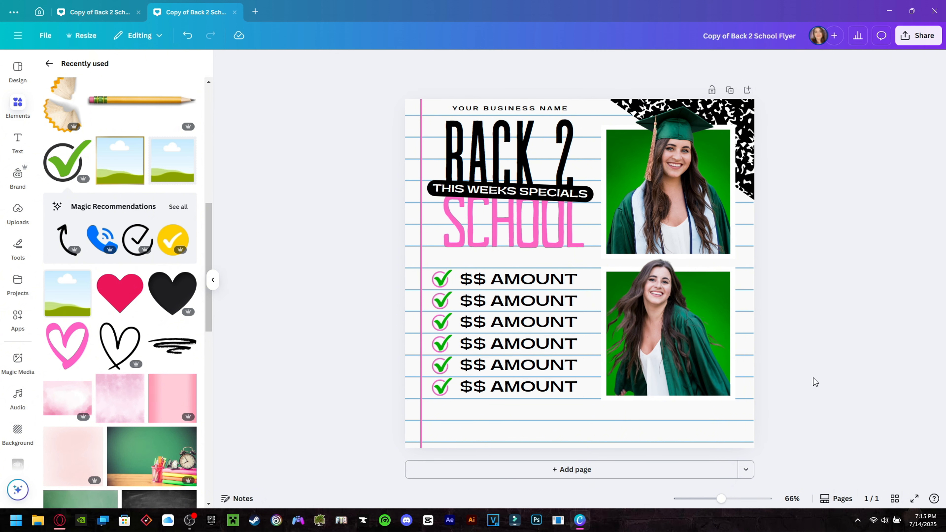
Step: Nudge the first "$$ AMOUNT" line right to widen the gap between it and its check mark
left_click(468, 283)
key("Right")
key("Right")
key("Right")
key("Right")
key("Right")
key("Right")
key("Right")
key("Right")
key("Right")
key("Right")
key("Right")
key("Right")
key("Right")
key("Right")
key("Right")
key("Right")
key("Right")
key("Right")
key("Right")
key("Right")
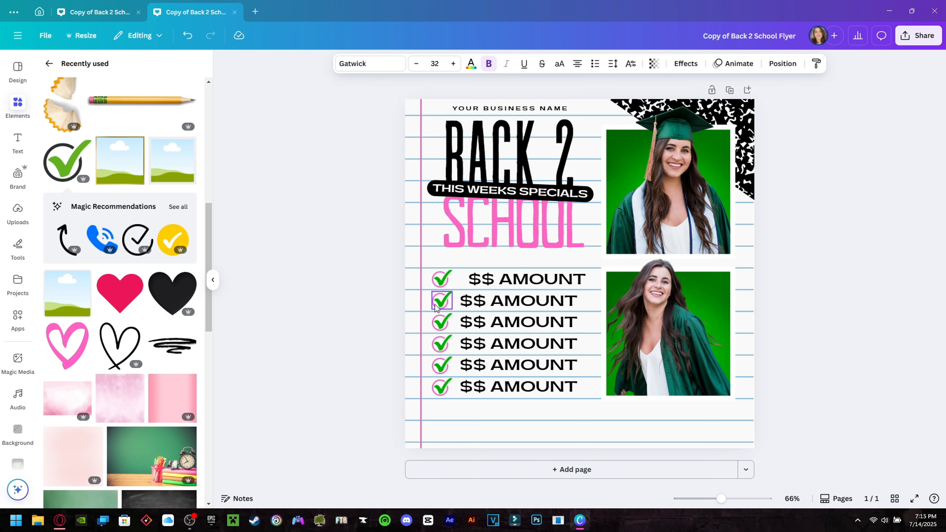
Step: Nudge the other five "$$ AMOUNT" lines right, one by one, so they align with the first line
left_click(460, 307)
key("Right")
key("Right")
key("Right")
key("Right")
key("Right")
key("Right")
key("Right")
key("Right")
key("Right")
key("Right")
key("Right")
key("Right")
key("Right")
key("Right")
key("Right")
key("Right")
key("Right")
key("Right")
key("Right")
key("Right")
key("Right")
key("Right")
left_click(463, 318)
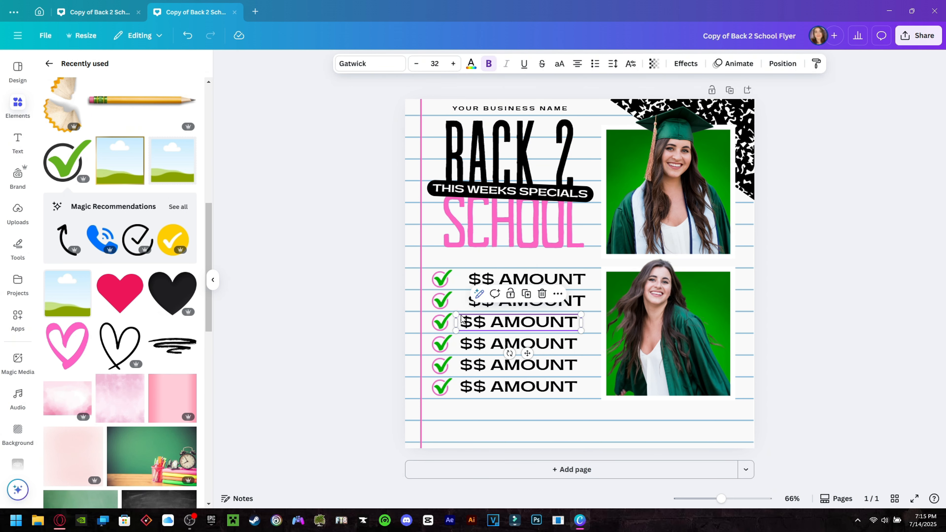
key("Right")
key("Right")
key("Right")
key("Right")
key("Right")
key("Right")
key("Right")
key("Right")
key("Right")
key("Right")
key("Right")
key("Right")
key("Right")
key("Right")
key("Right")
key("Right")
key("Right")
key("Right")
key("Right")
key("Right")
left_click(500, 342)
key("Right")
key("Right")
key("Right")
key("Right")
key("Right")
key("Right")
key("Right")
key("Right")
key("Right")
key("Right")
key("Right")
key("Right")
key("Right")
key("Right")
key("Right")
key("Right")
key("Right")
key("Right")
key("Right")
key("Right")
left_click(499, 365)
key("Right")
key("Right")
key("Right")
key("Right")
key("Right")
key("Right")
key("Right")
key("Right")
key("Right")
key("Right")
key("Right")
key("Right")
key("Right")
key("Right")
key("Right")
key("Right")
key("Right")
key("Right")
key("Right")
key("Right")
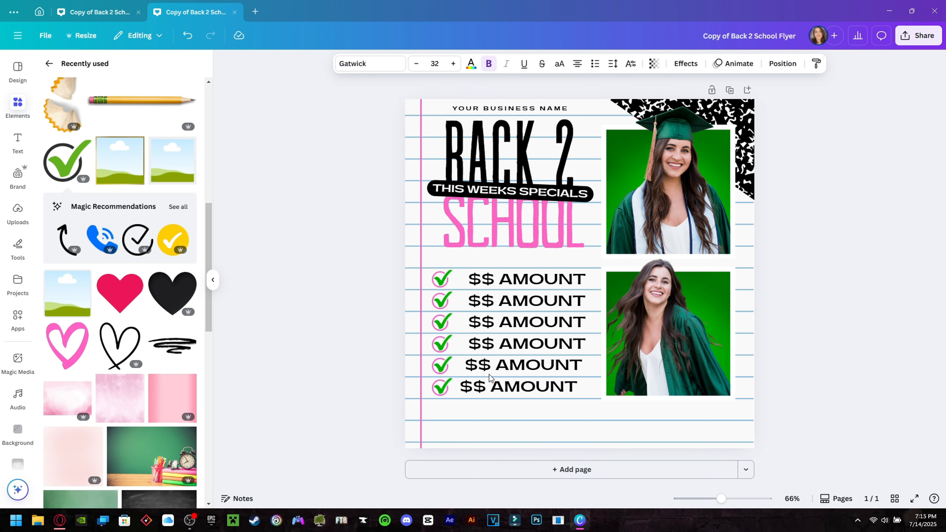
left_click(469, 390)
key("Right")
key("Right")
key("Right")
key("Right")
key("Right")
key("Right")
key("Right")
key("Right")
key("Right")
key("Right")
key("Right")
key("Right")
key("Right")
key("Right")
key("Right")
key("Right")
key("Right")
key("Right")
key("Right")
key("Right")
key("Escape")
Step: Nudge all six green check marks right together so they sit closer to their "$$ AMOUNT" lines
left_click(443, 283)
left_click(443, 301, "shift")
left_click(442, 323, "shift")
left_click(442, 344, "shift")
left_click(442, 365, "shift")
left_click(442, 387, "shift")
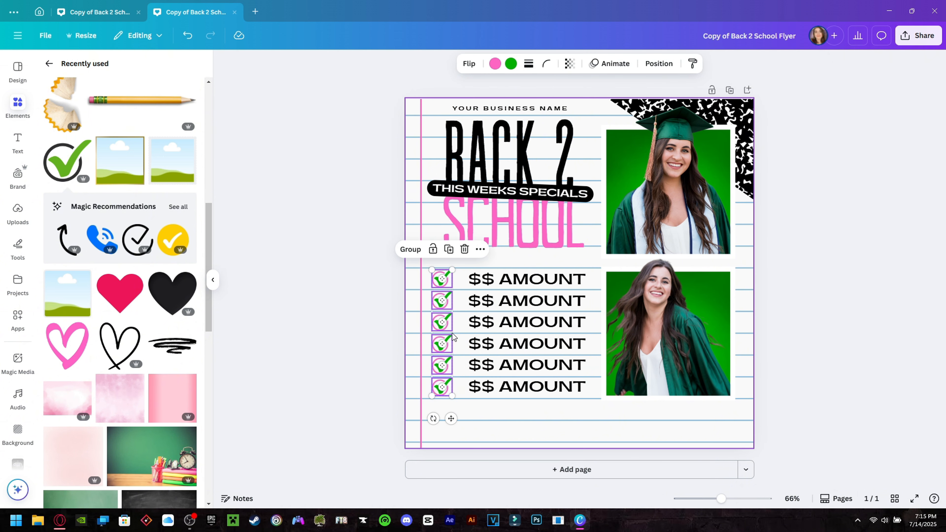
key("Right")
key("Right")
key("Right")
key("Right")
key("Right")
key("Right")
key("Right")
key("Right")
key("Right")
key("Right")
key("Right")
key("Right")
key("Right")
key("Right")
key("Right")
key("Right")
key("Right")
key("Right")
key("Right")
key("Right")
Step: Nudge the six "$$ AMOUNT" lines slightly left, one by one, keeping them aligned with each other
left_click(565, 299)
key("Left")
key("Left")
key("Left")
key("Left")
left_click(570, 300)
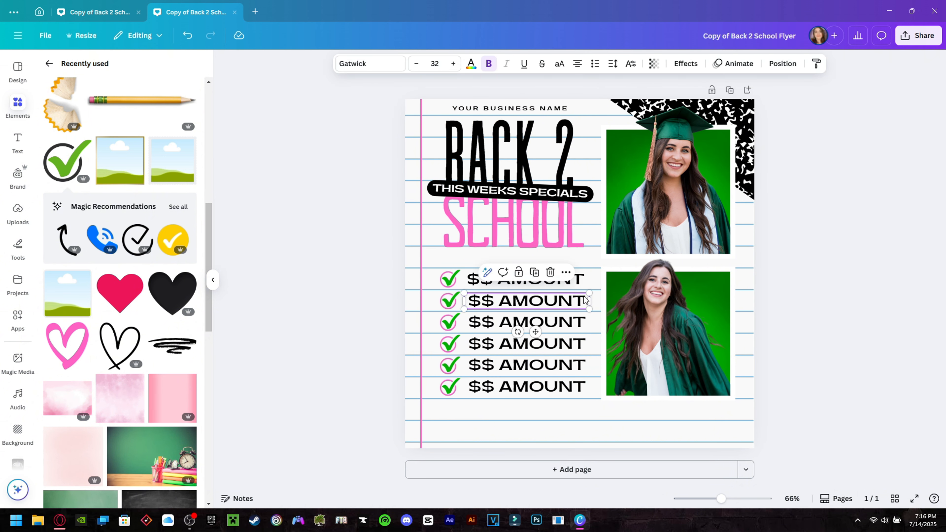
key("Left")
key("Left")
key("Left")
key("Left")
left_click(586, 322)
key("Left")
key("Left")
key("Left")
key("Left")
left_click(586, 340)
key("Left")
key("Left")
key("Left")
key("Left")
left_click(580, 365)
key("Left")
key("Left")
key("Left")
key("Left")
Step: Add a square shape as a full-width footer band across the flyer's lower edge and fill it black
left_click(49, 64)
left_click(57, 209)
left_click_drag(608, 255, 733, 437)
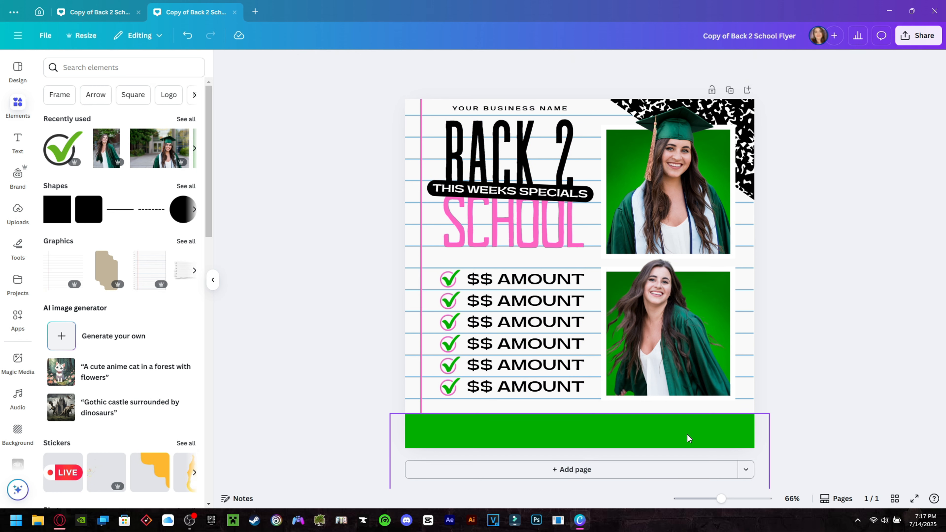
left_click(353, 64)
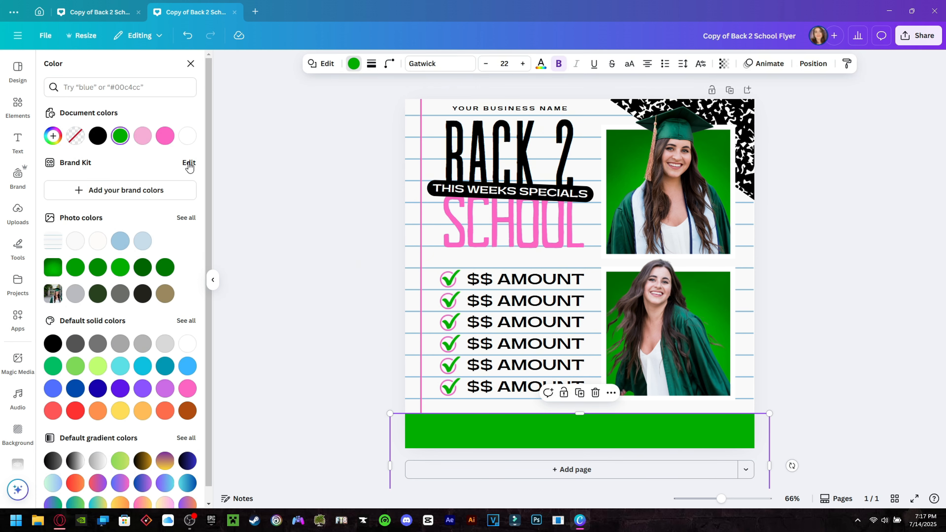
left_click(99, 141)
left_click(328, 270)
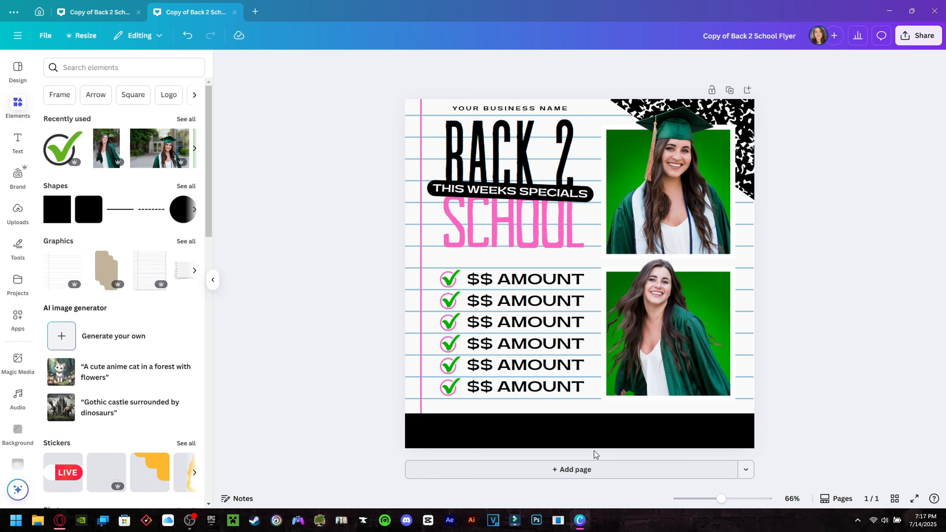
Step: Duplicate the black footer band slightly higher, fill the copy pink and send it behind the black band
left_click(589, 422)
left_click(581, 396)
left_click_drag(569, 443, 568, 431)
left_click(353, 64)
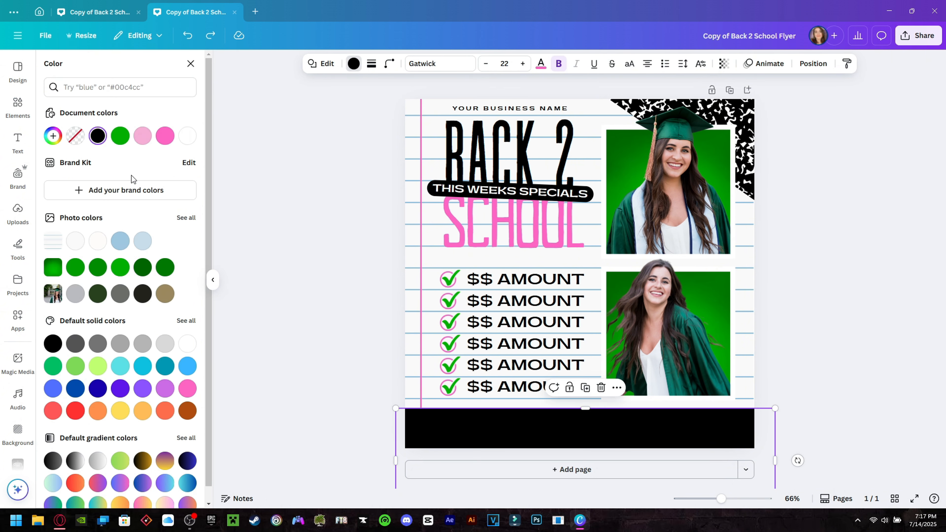
left_click(164, 138)
left_click(797, 66)
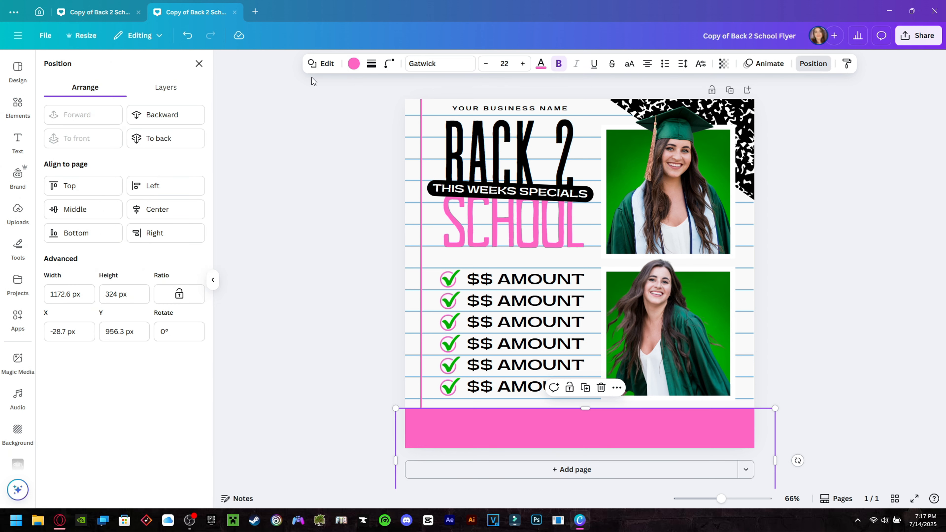
left_click(154, 115)
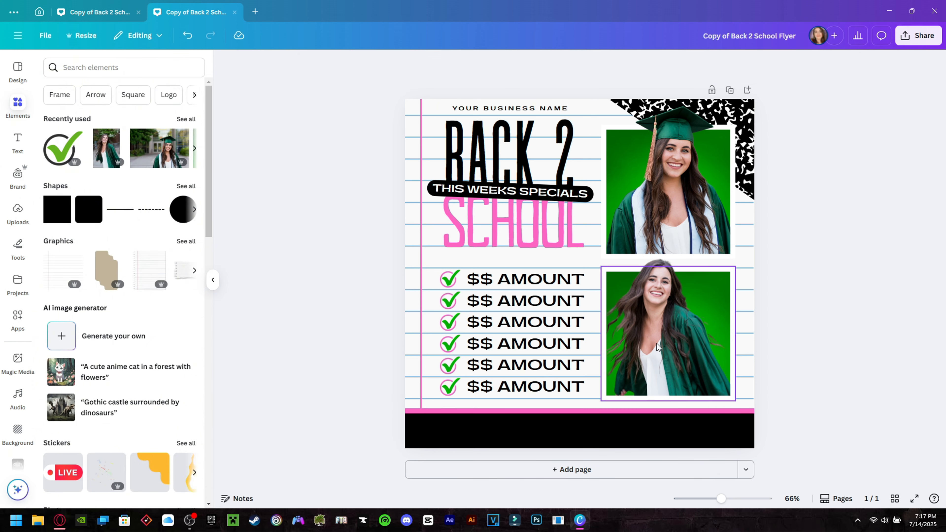
Step: Nudge the pink band down a little and lower the black footer band slightly
key("Down")
key("Down")
key("Down")
key("Down")
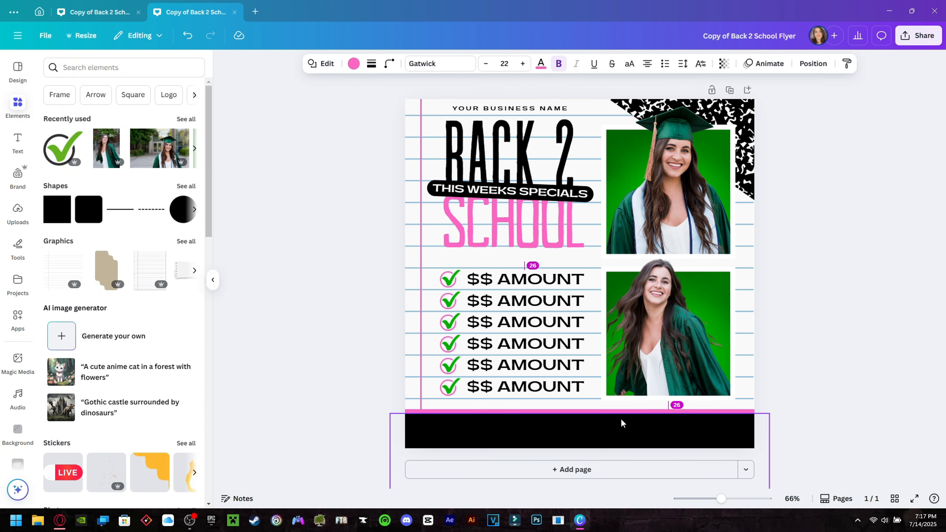
left_click(909, 418)
left_click(507, 435)
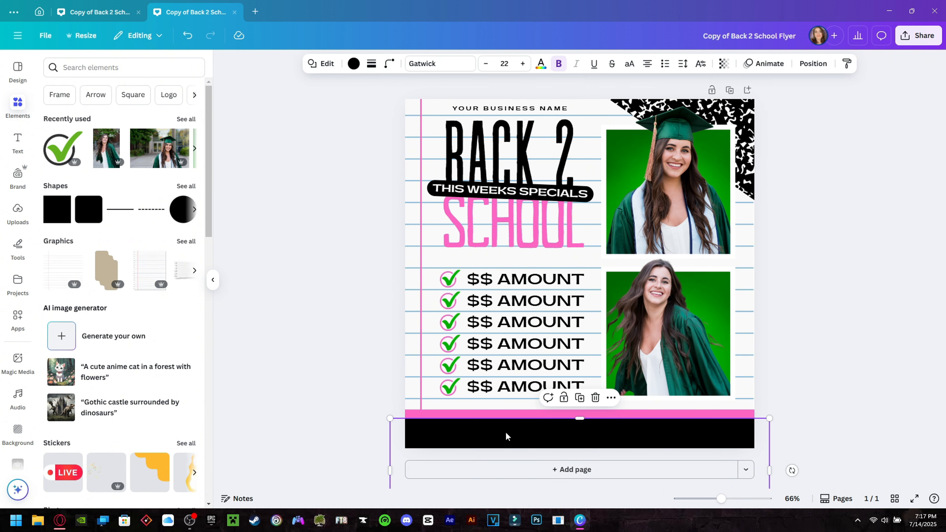
left_click_drag(506, 435, 510, 431)
Step: Nudge the pink band down behind the black band until only a thin pink stripe shows above it
left_click(744, 415)
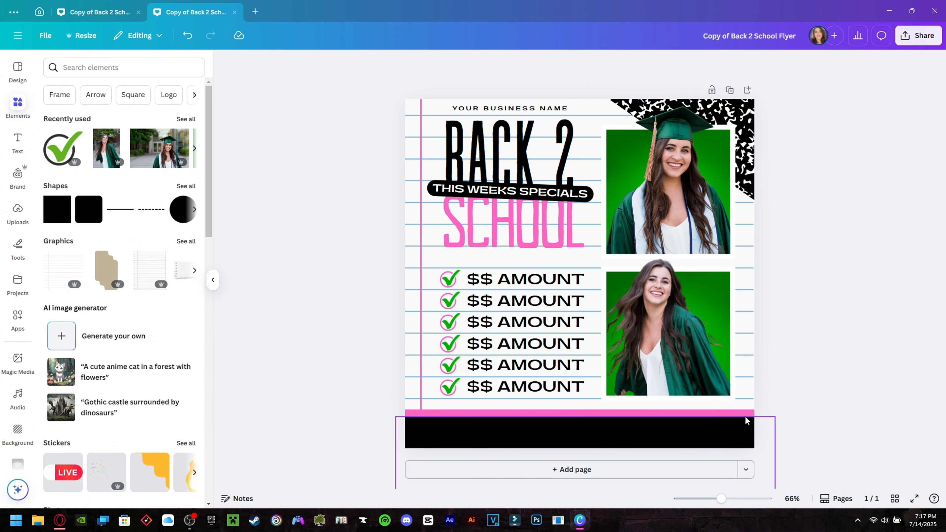
key("Down")
key("Down")
key("Down")
key("Down")
key("Down")
key("Down")
key("Down")
key("Down")
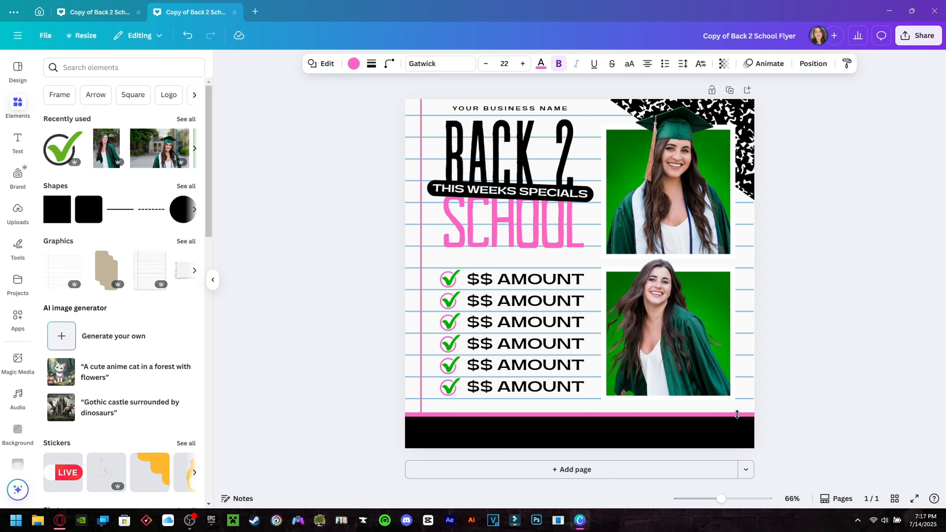
key("Up")
key("Up")
key("Up")
key("Up")
key("Up")
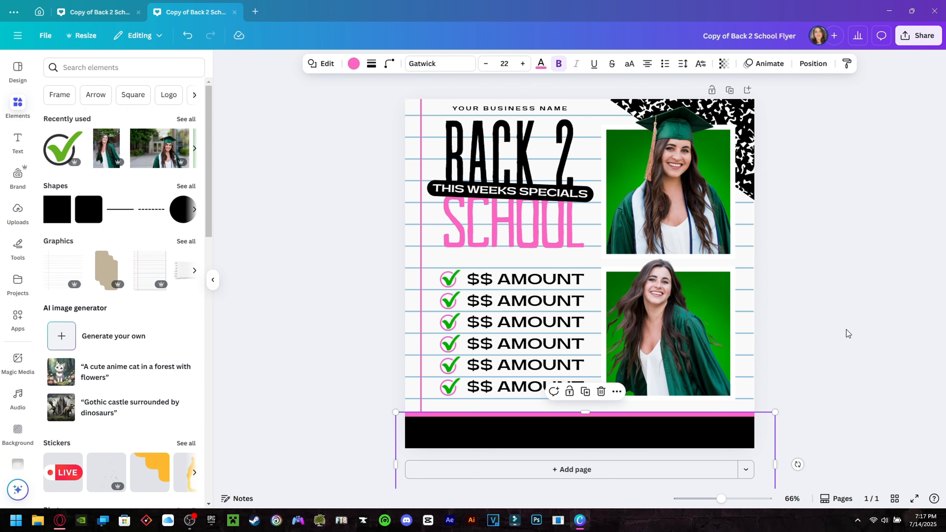
left_click(879, 327)
Step: Duplicate the first "$$ AMOUNT" line and move the copy onto the black footer band
left_click(510, 287)
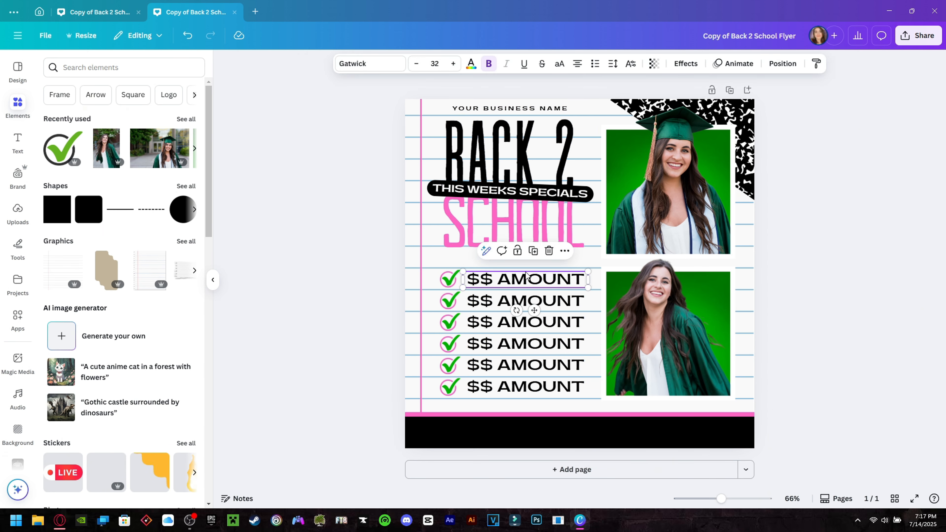
left_click(534, 249)
left_click_drag(531, 288, 514, 425)
double_click(575, 437)
left_click(470, 64)
left_click(171, 136)
type("VISIT US WWW")
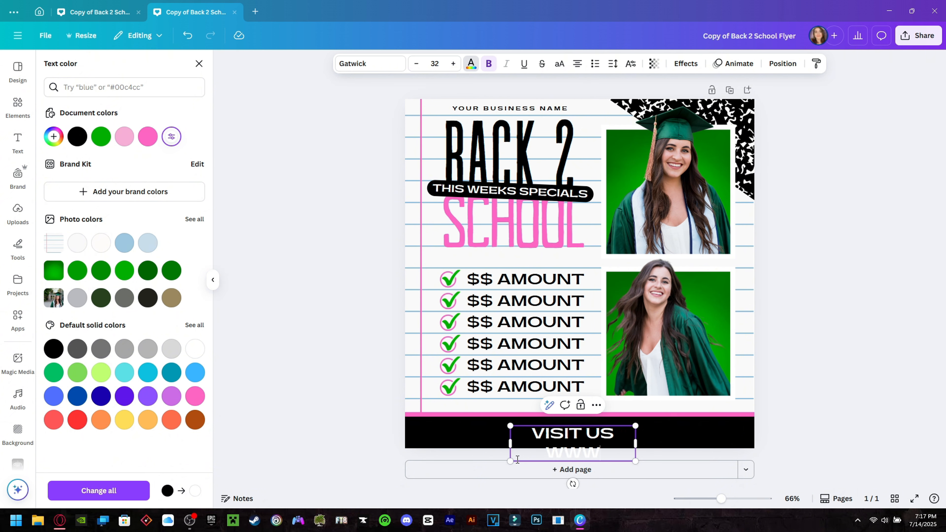
type(".YOURWEBSITE")
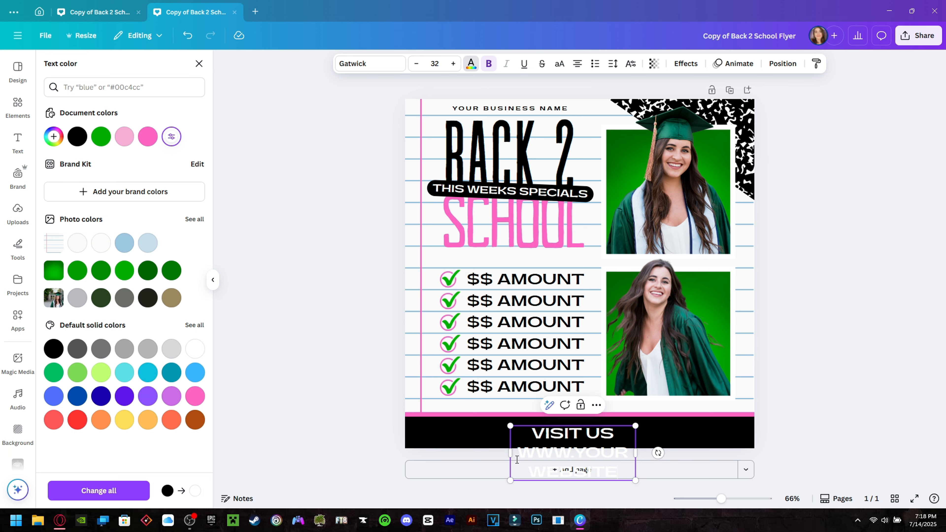
type(".COM")
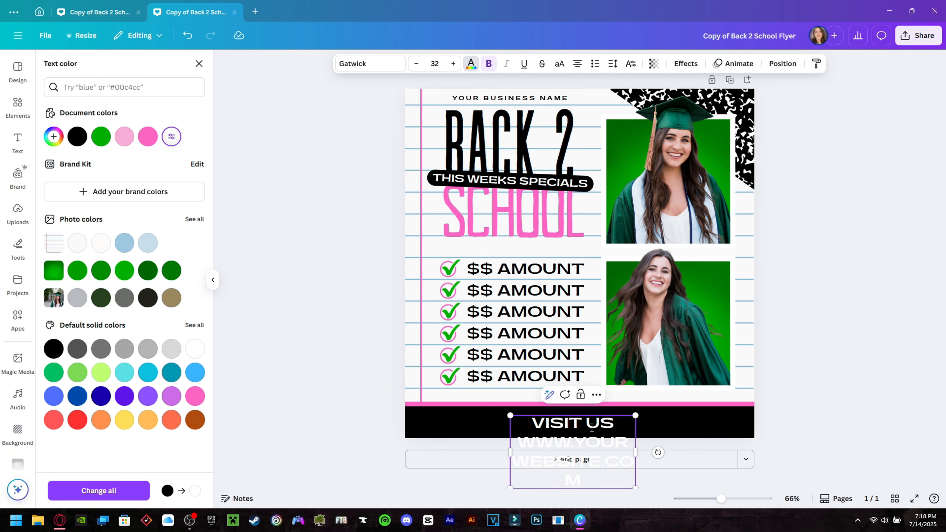
left_click(804, 388)
Step: Widen the website text box to a single line, scale it to the flyer's width and place it in the black footer band
left_click_drag(615, 437, 805, 400)
left_click(797, 399)
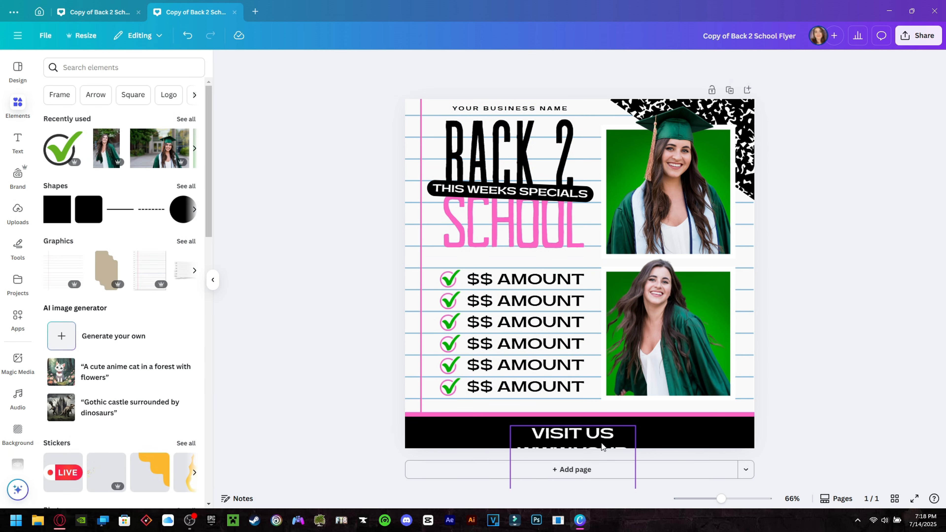
left_click_drag(602, 446, 839, 379)
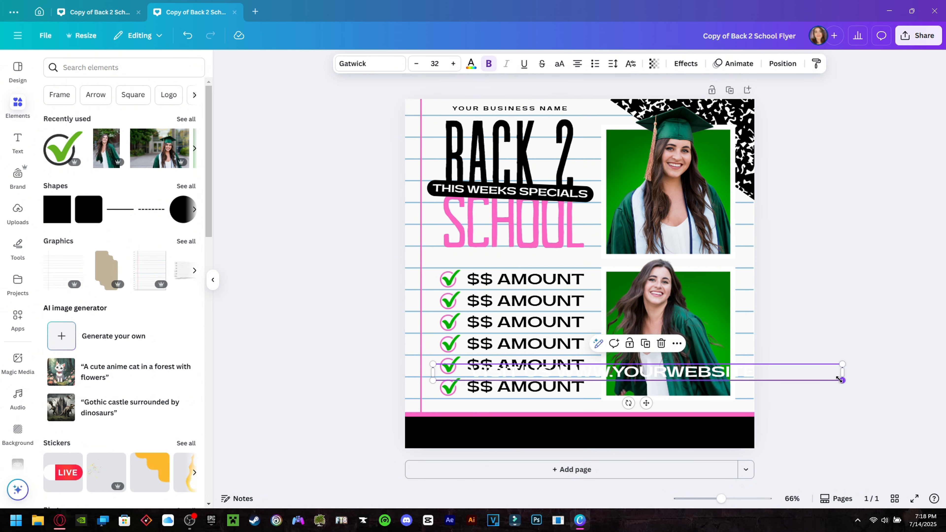
left_click_drag(433, 363, 540, 367)
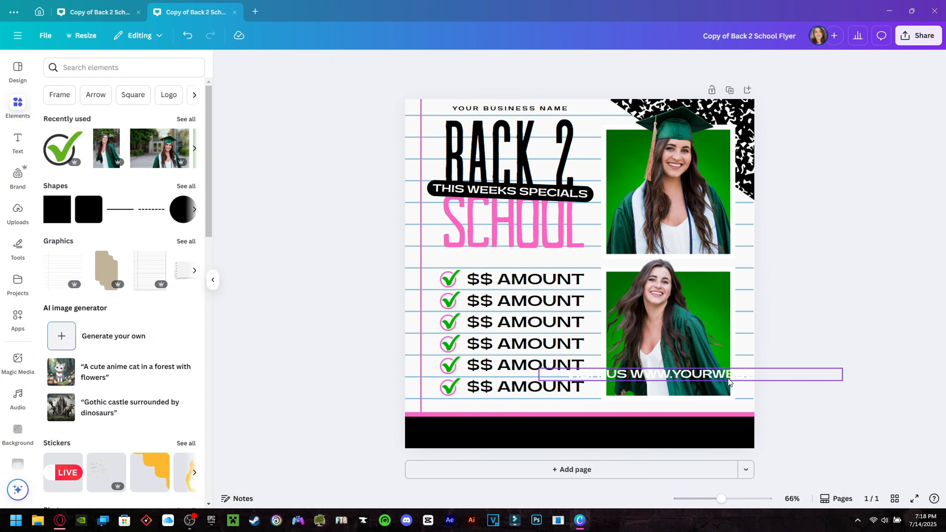
left_click_drag(725, 375, 618, 438)
left_click_drag(738, 435, 664, 430)
left_click(784, 417)
mouse_move(454, 424)
left_mouse_down()
mouse_move(371, 423)
mouse_move(470, 431)
mouse_move(450, 432)
left_mouse_up()
left_click(360, 402)
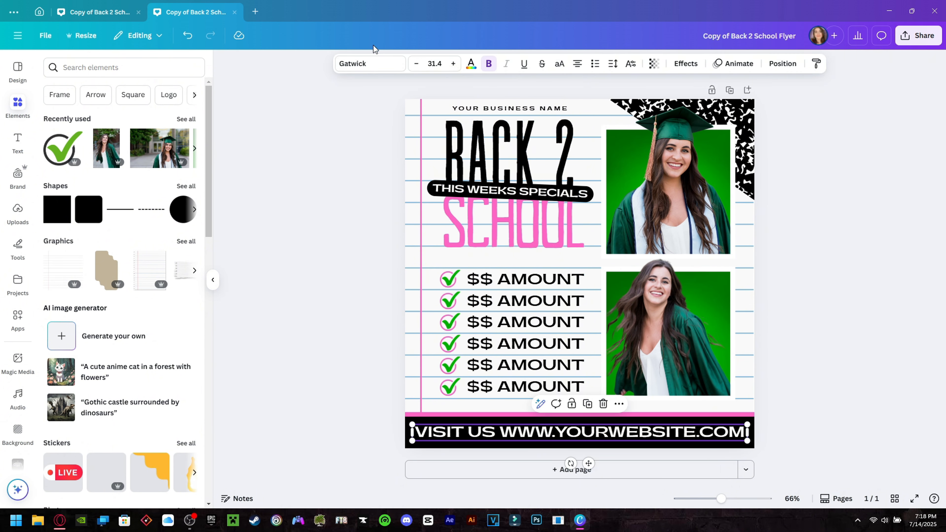
Step: Set the website text's font size to 28 and centre it vertically in the black footer band
left_click(436, 64)
left_click(424, 266)
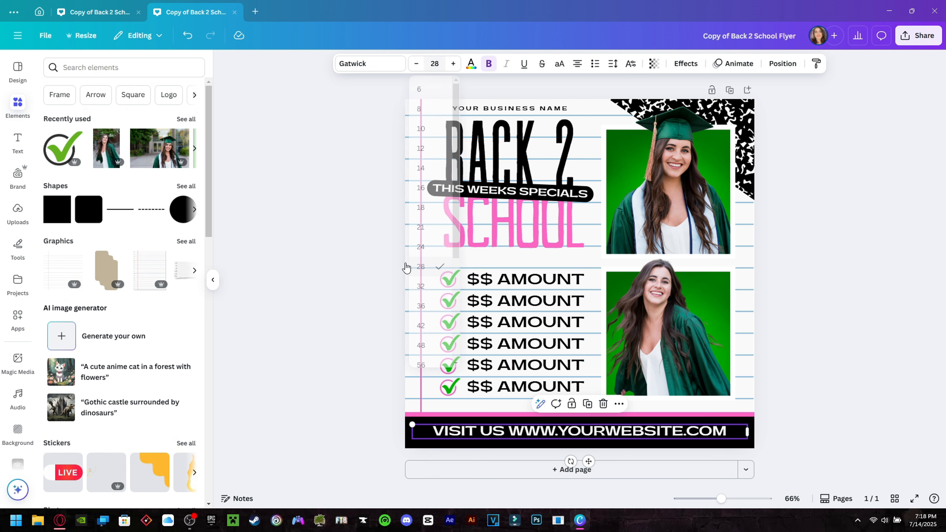
left_click(393, 278)
left_click(663, 446)
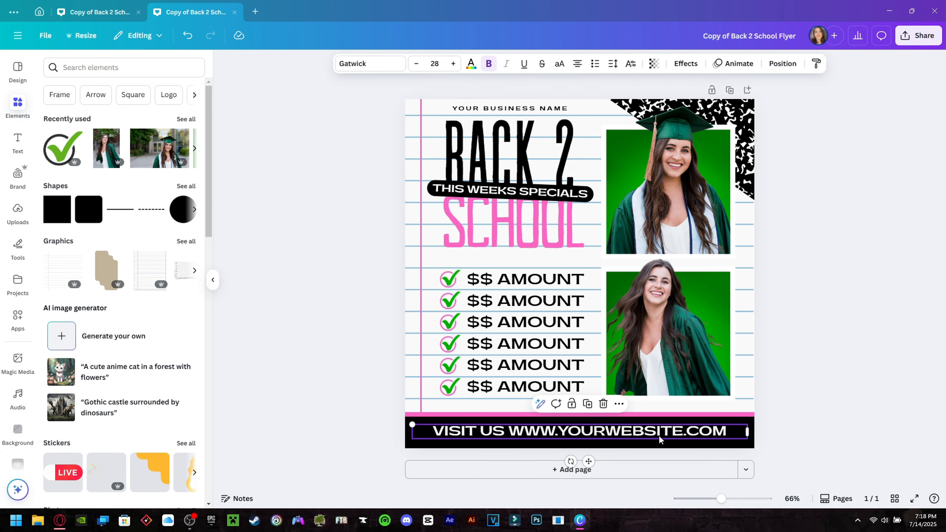
left_click_drag(665, 448, 666, 449)
left_click(839, 368)
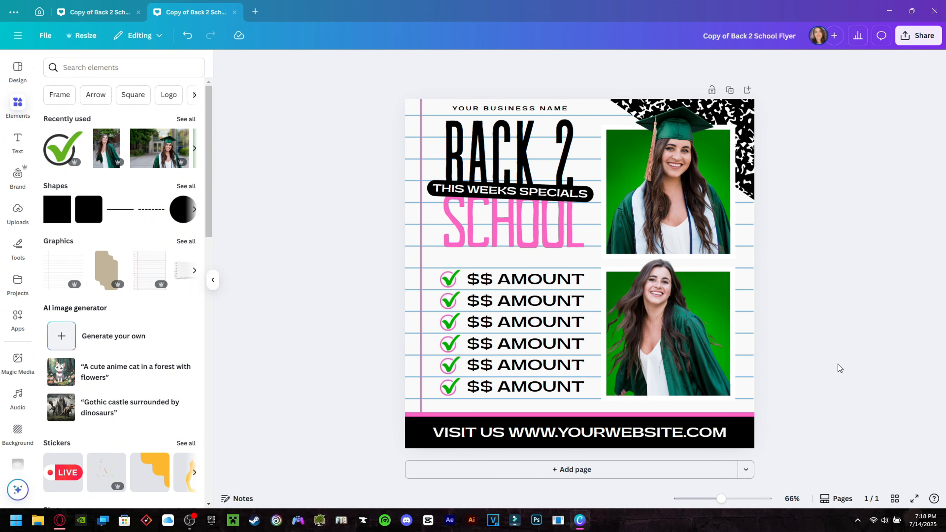
Step: Check whether the website text is centred horizontally on the page
right_click(694, 434)
mouse_move(767, 357)
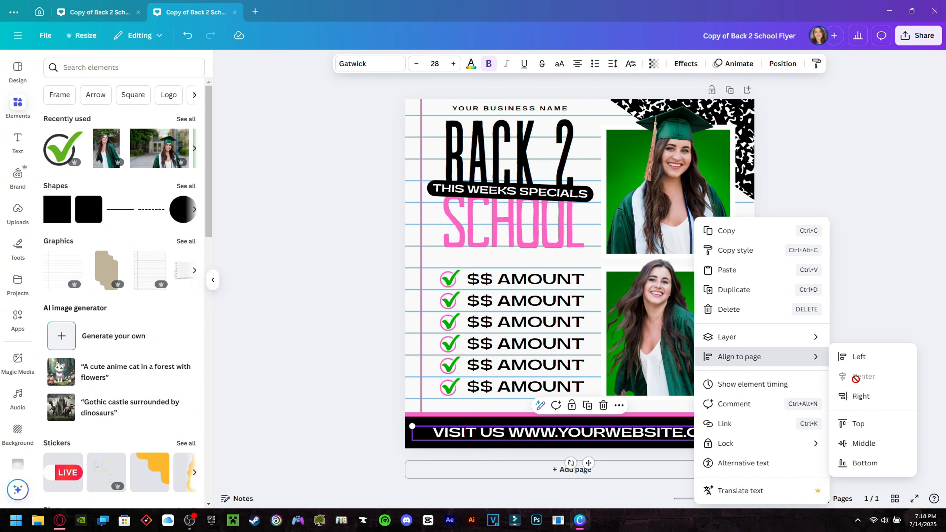
left_click(892, 316)
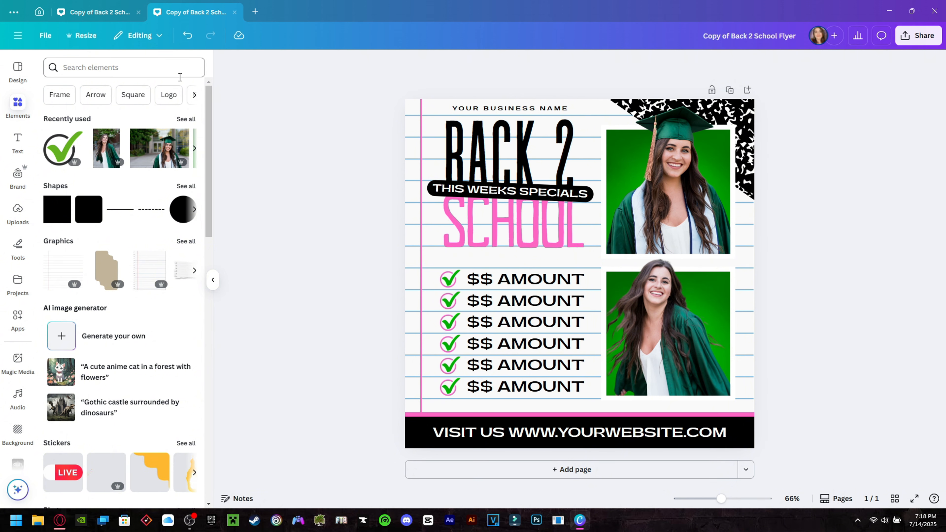
Step: Search the elements for "PENCIL" and add the horizontal yellow pencil photo with a pink eraser to the flyer
left_click(26, 93)
mouse_move(18, 69)
left_click(80, 72)
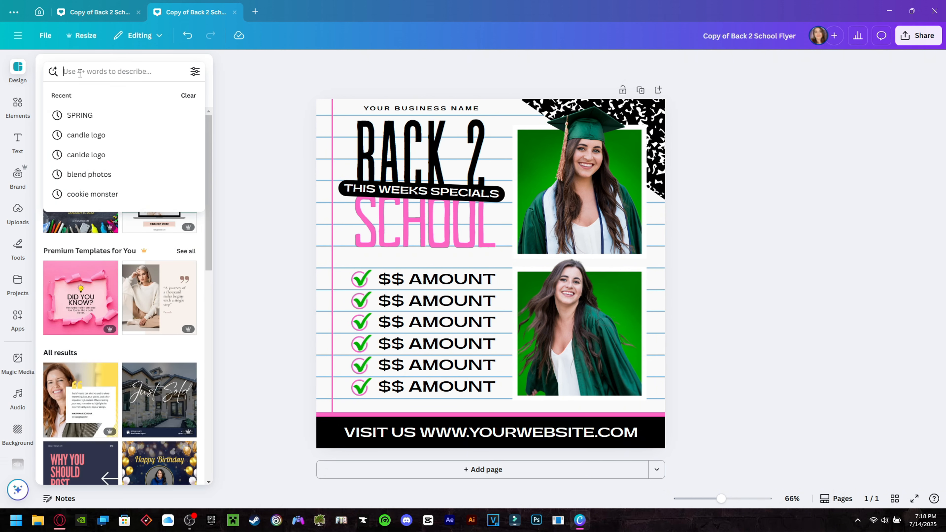
mouse_move(18, 102)
left_click(96, 75)
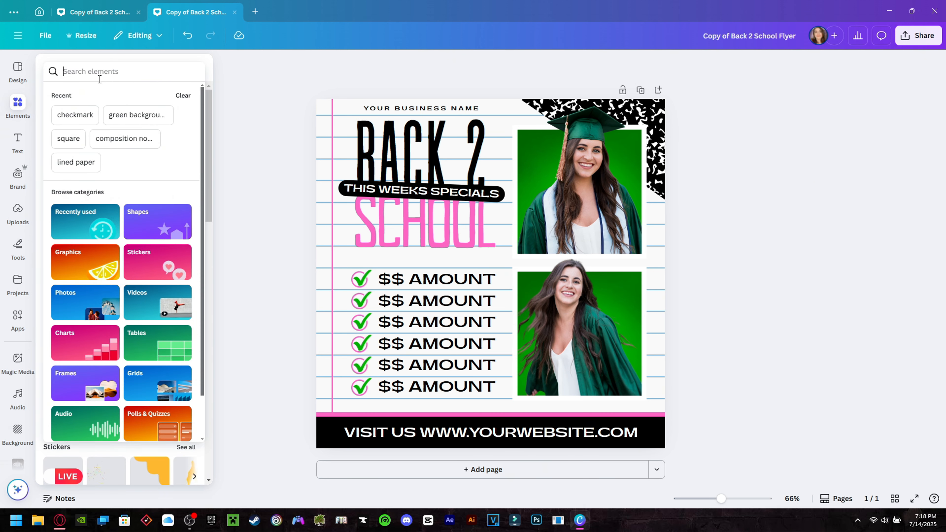
type("PENCIL")
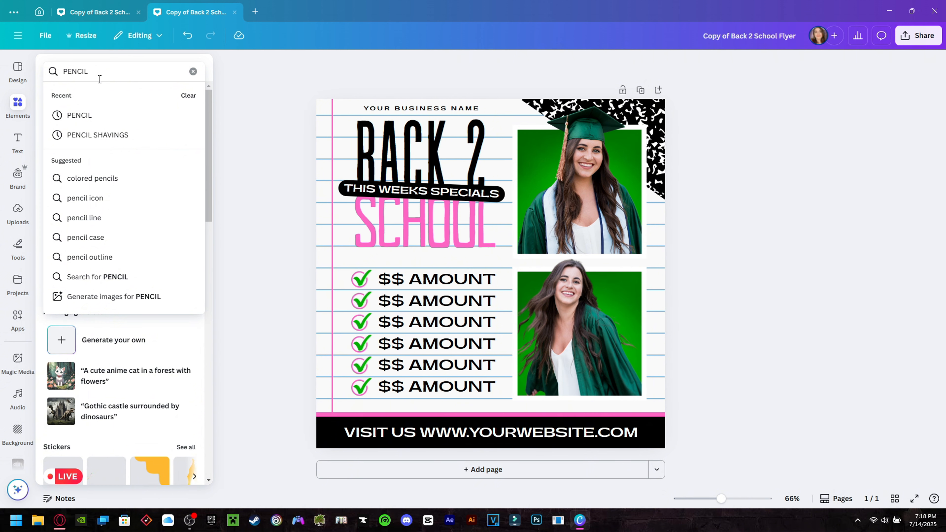
key("Return")
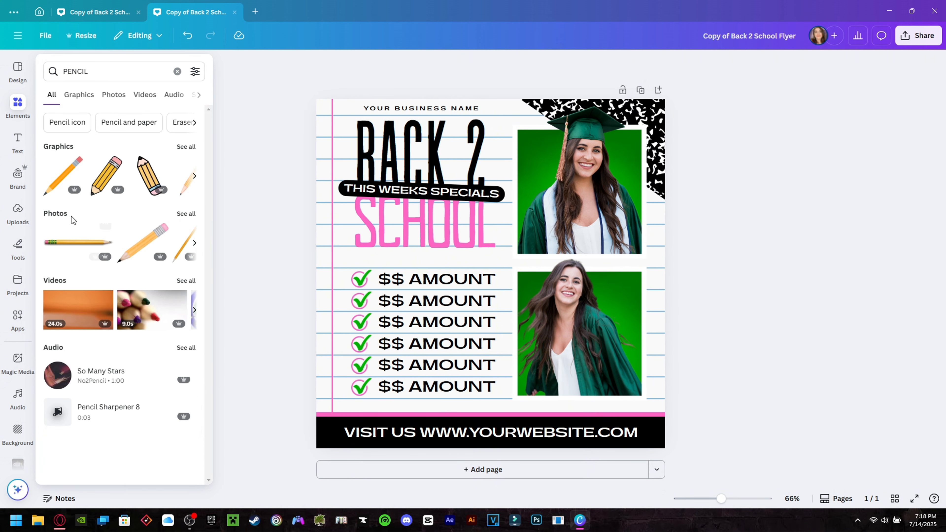
left_click(70, 241)
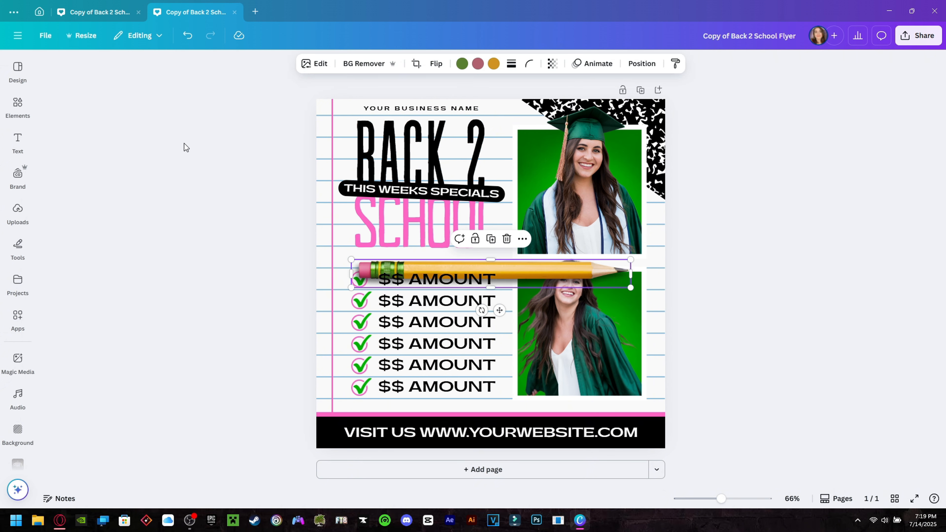
Step: Move the pencil to the page's left edge, rotate it so its tip points up to the right, and shrink it to about half size
mouse_move(530, 273)
left_mouse_down()
mouse_move(343, 269)
mouse_move(314, 245)
left_mouse_up()
left_click_drag(265, 281, 312, 265)
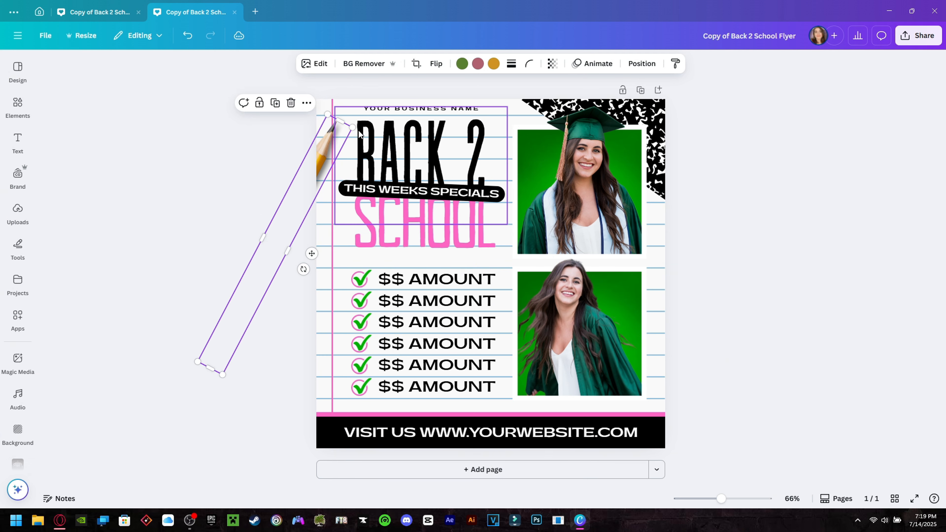
mouse_move(198, 361)
left_mouse_down()
mouse_move(307, 197)
mouse_move(277, 239)
left_mouse_up()
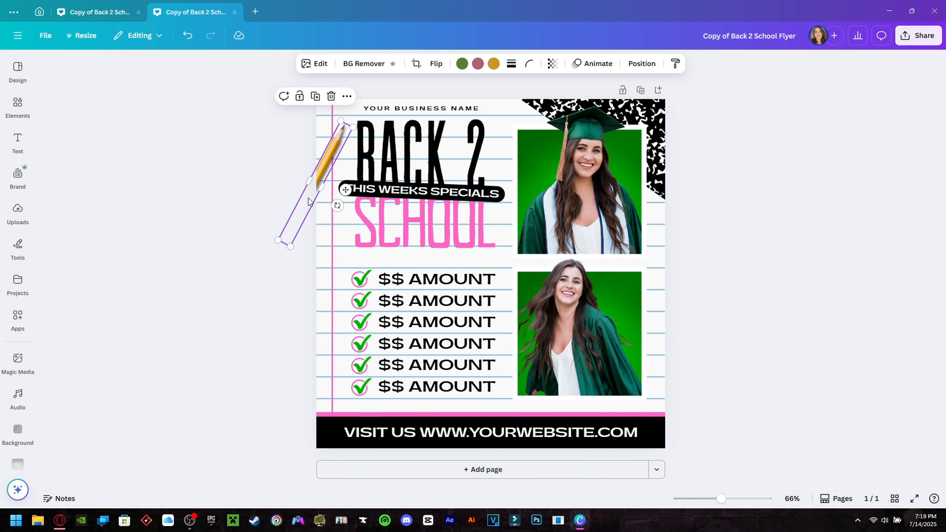
Step: Move the pencil down beside the check marks, partly off the page's left edge, and rotate it to a slightly steeper angle
left_click_drag(308, 201, 306, 320)
left_click(235, 279)
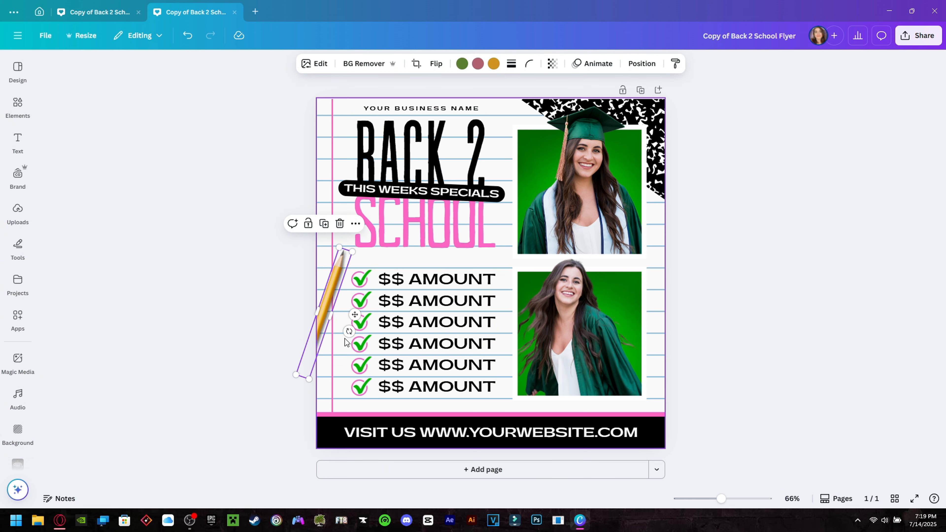
left_click_drag(349, 332, 350, 330)
left_click(821, 384)
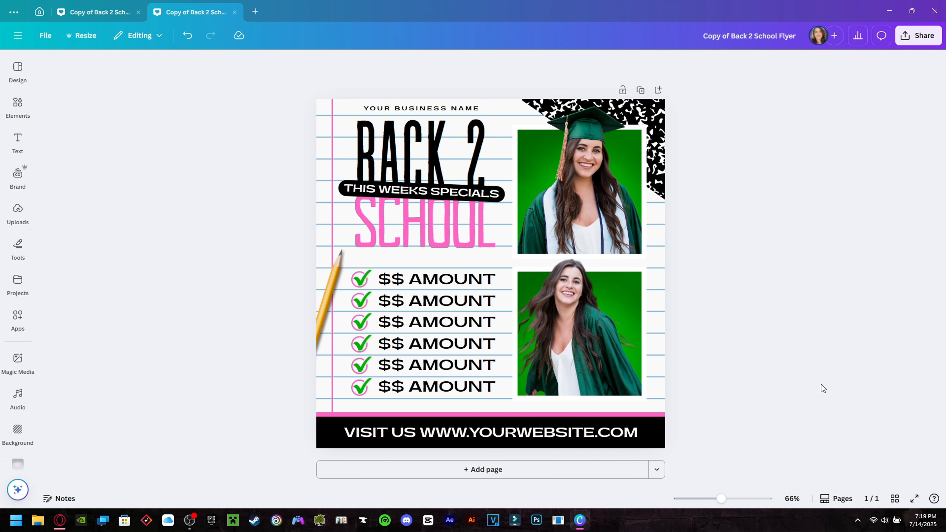
Step: Nudge the pencil beside the check marks slightly upward
left_click_drag(330, 289, 331, 286)
left_click(243, 260)
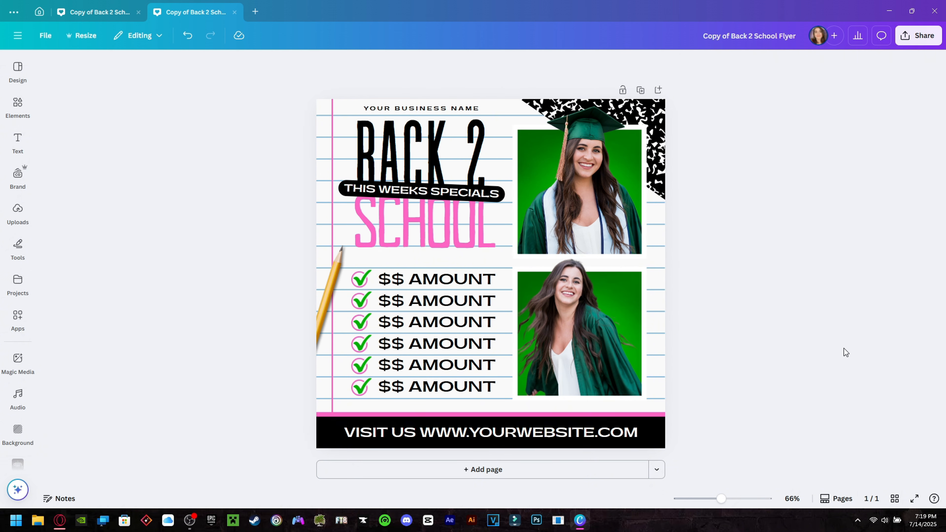
Step: Add the two-piece pencil shavings photo from the PENCIL results, shrink it, and place it partly off the page's left edge above the pencil tip
left_click(16, 104)
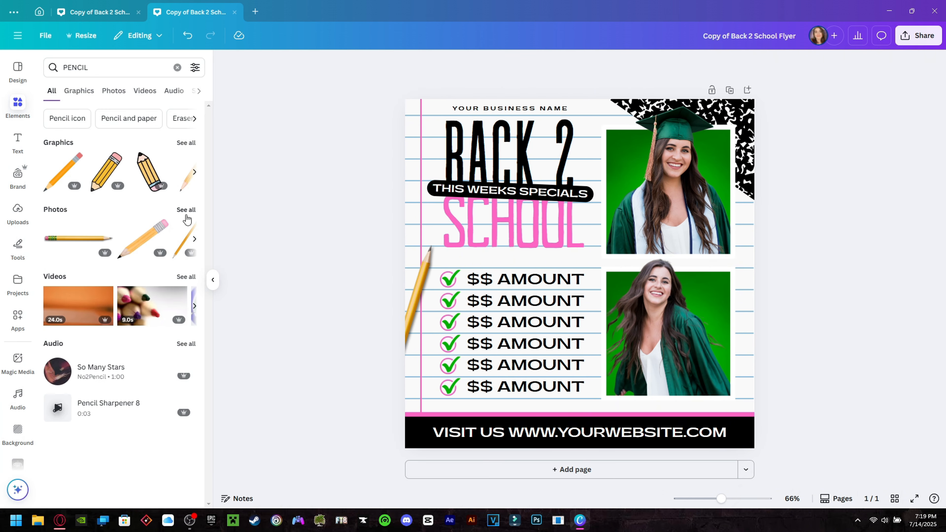
left_click(197, 209)
scroll(166, 260, "down", 10)
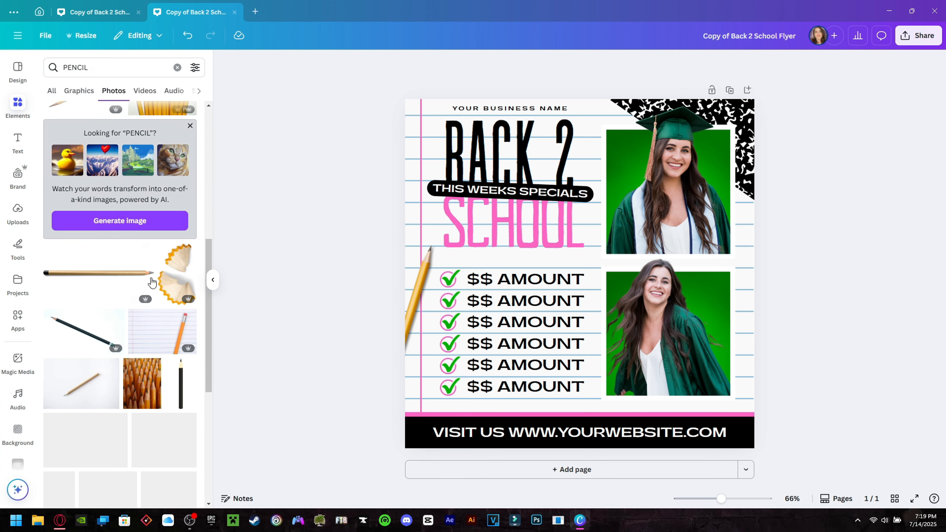
scroll(175, 215, "up", 1)
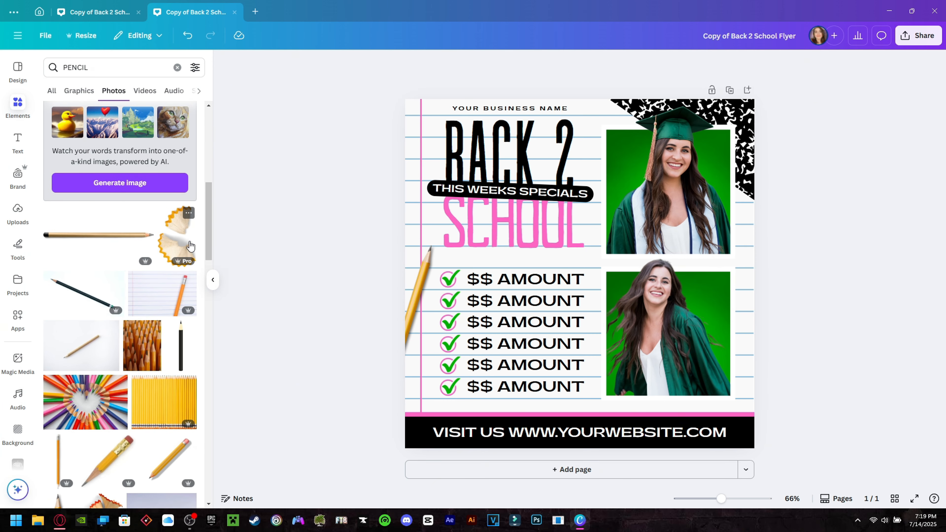
left_click(178, 234)
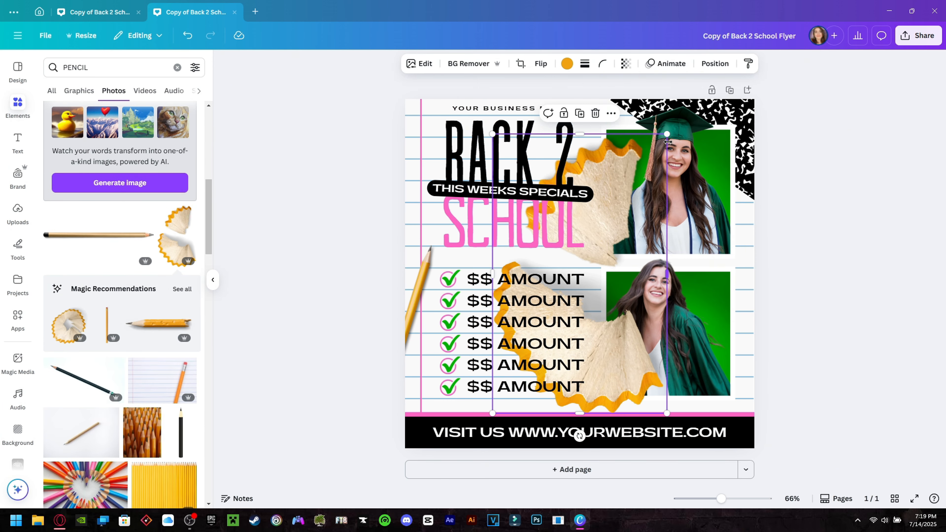
left_click_drag(670, 139, 507, 338)
mouse_move(508, 406)
left_mouse_down()
mouse_move(420, 238)
mouse_move(403, 251)
mouse_move(411, 237)
left_mouse_up()
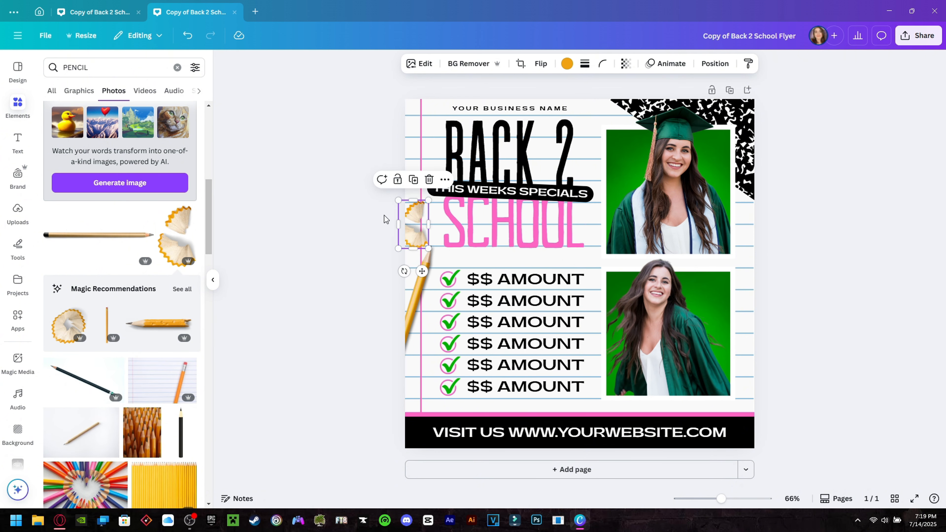
Step: Search the element photos for "PENCIL SHAVINGS" and browse the alternatives
left_click(152, 69)
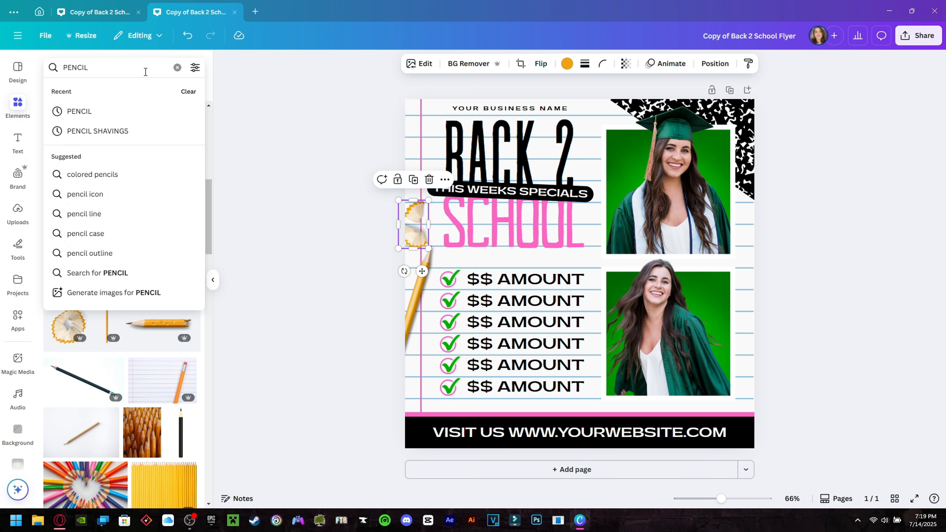
left_click(164, 130)
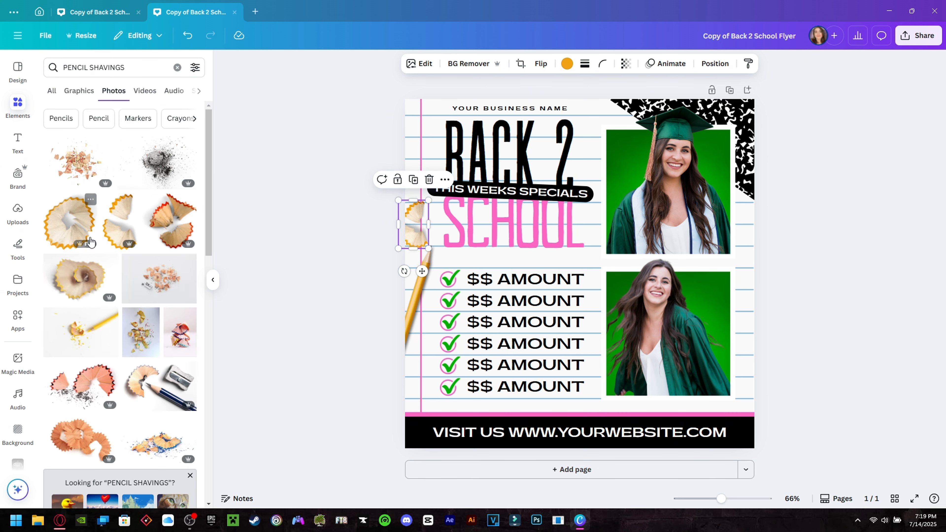
scroll(163, 327, "down", 10)
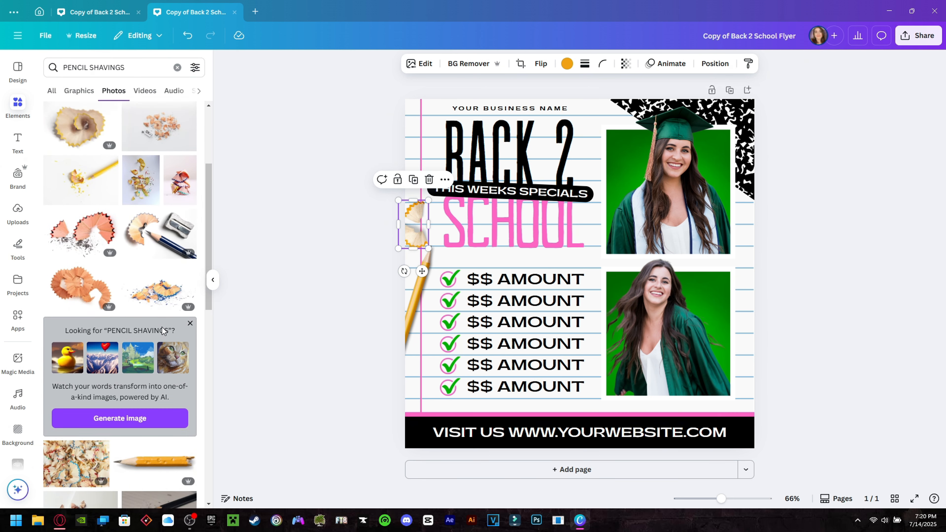
scroll(163, 327, "down", 10)
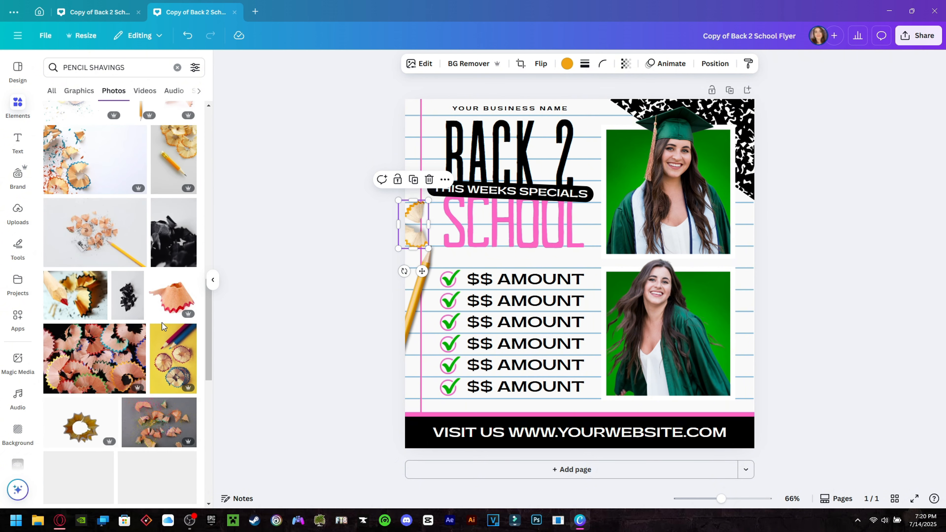
Step: Search the elements for "Paper clip" and add the diagonal silver paper clip photo to the flyer
left_click(178, 67)
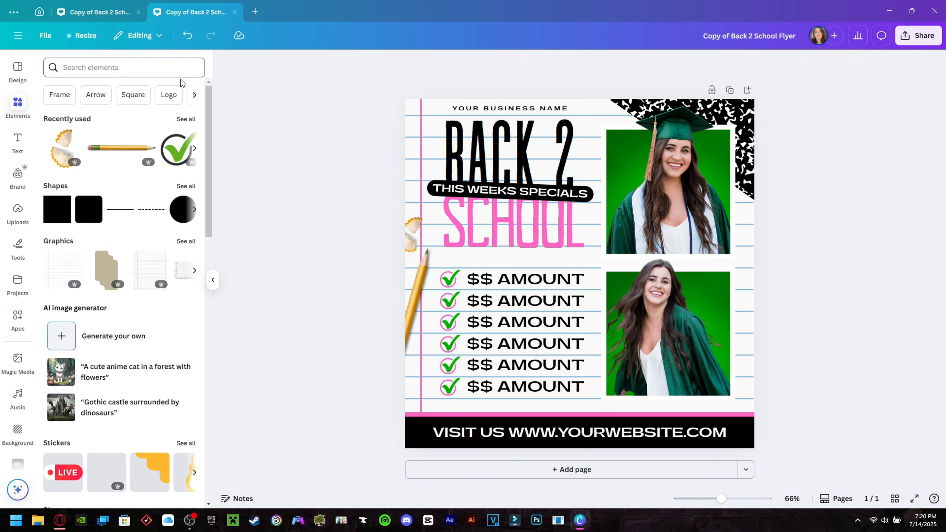
type("Pap")
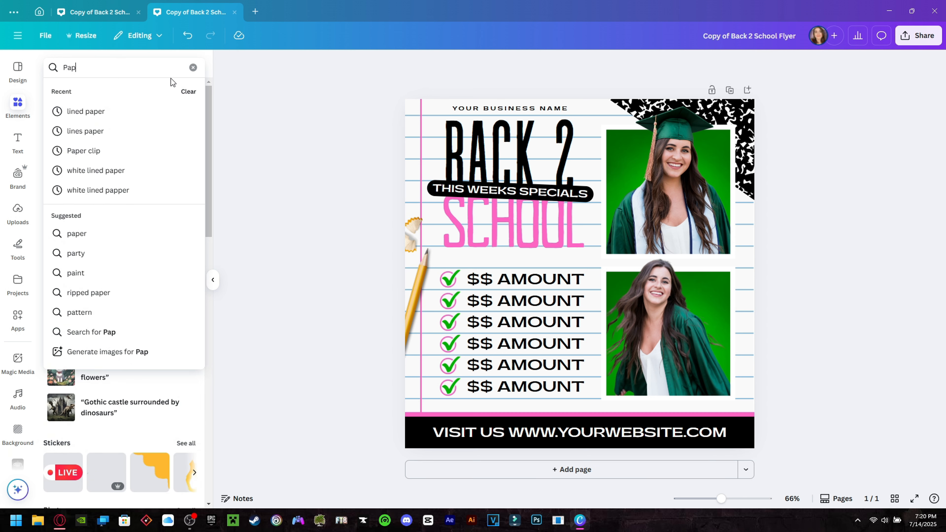
type("er clip")
key("Return")
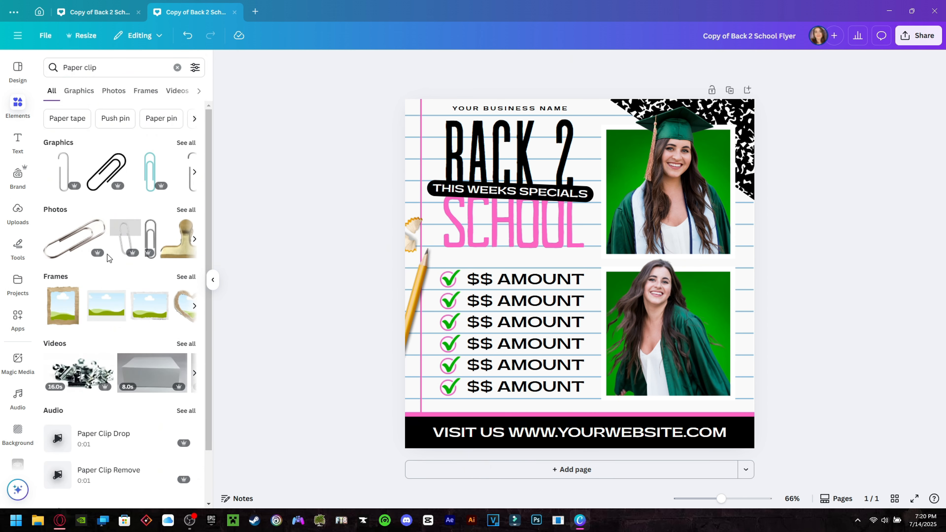
left_click(185, 210)
left_click(80, 160)
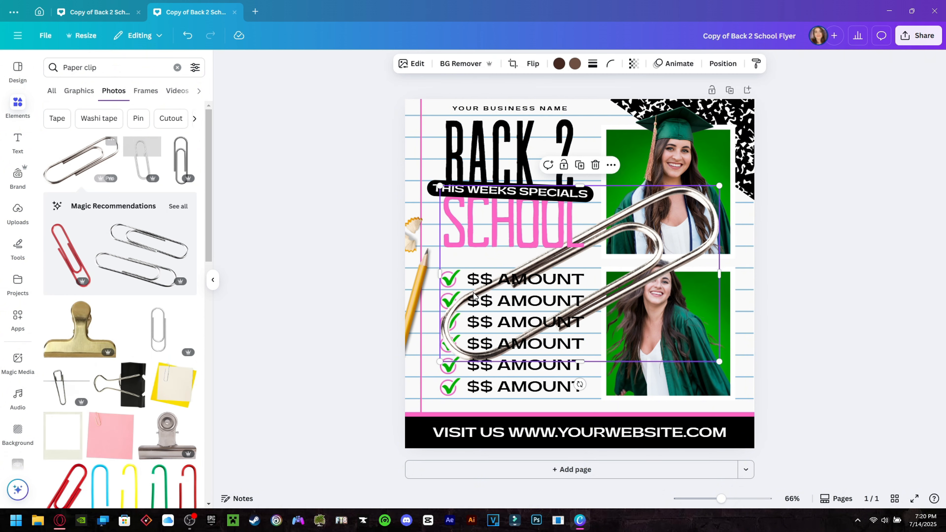
Step: Shrink the paper clip and place it over the upper-right corner of the lower graduate's photo frame
left_click_drag(719, 186, 701, 299)
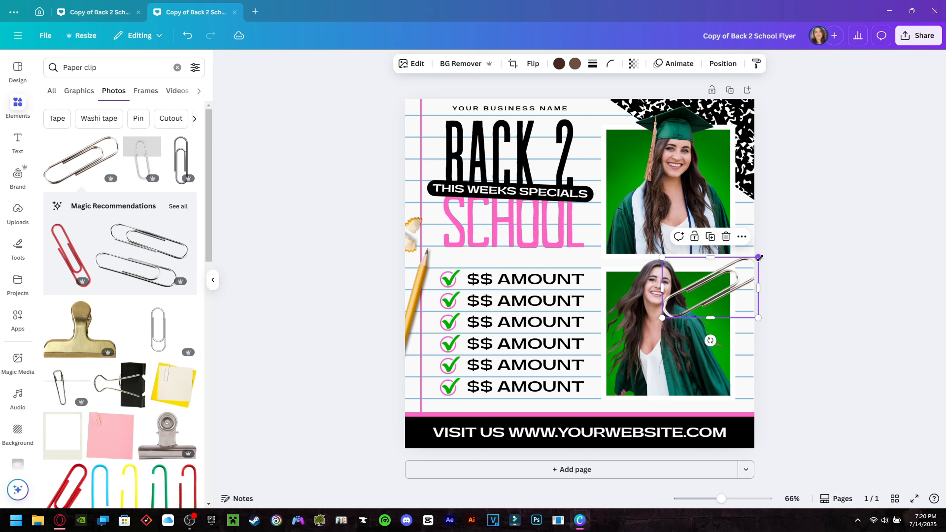
left_click_drag(758, 258, 725, 284)
left_click_drag(711, 316, 716, 317)
left_click_drag(721, 285, 729, 282)
left_click(806, 242)
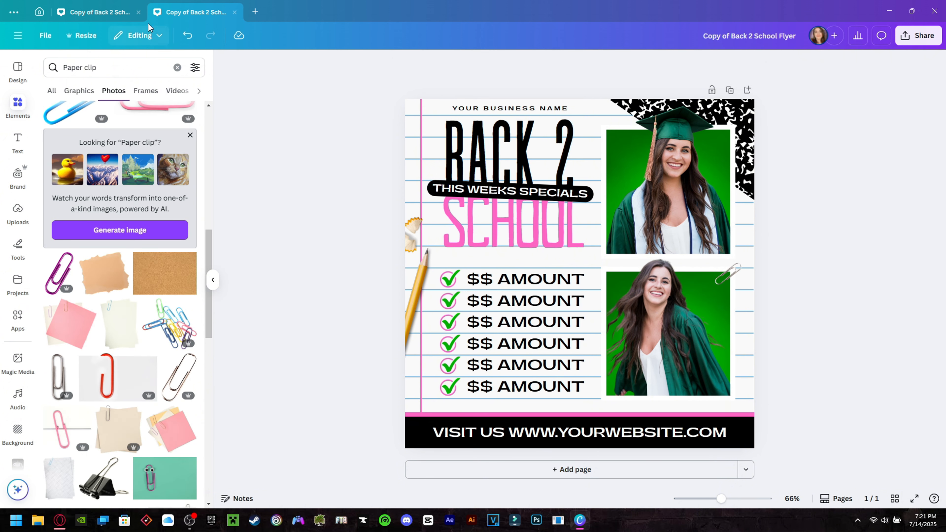
Step: Search the elements for "push pin" and browse the graphics for a suitable pin
left_click(177, 67)
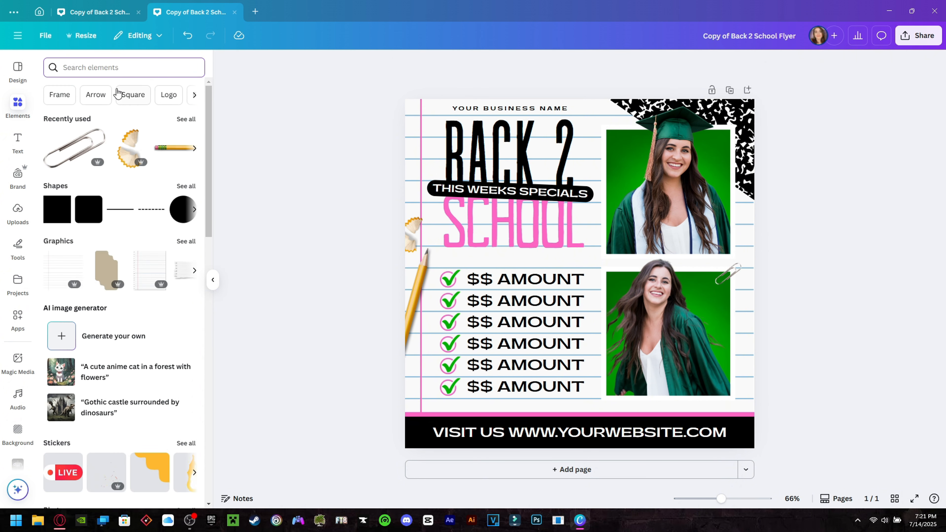
type("push")
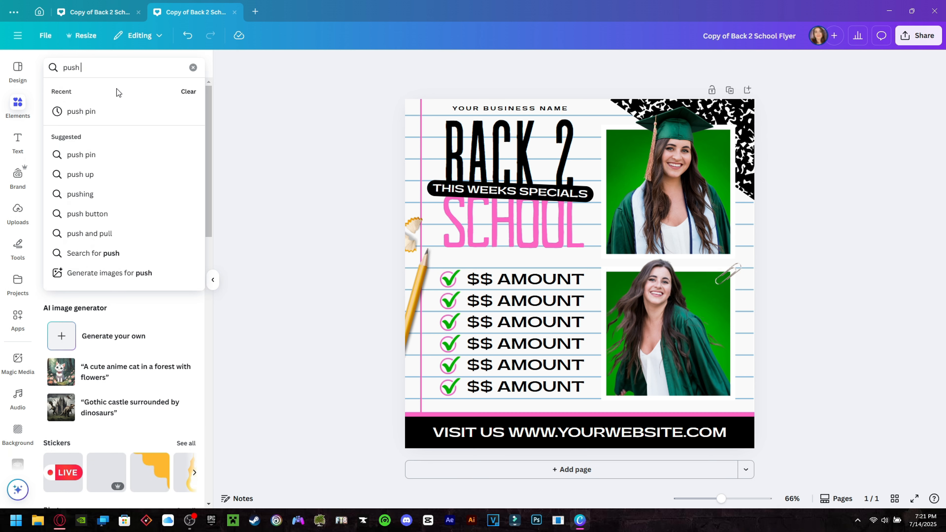
type(" pin")
key("Return")
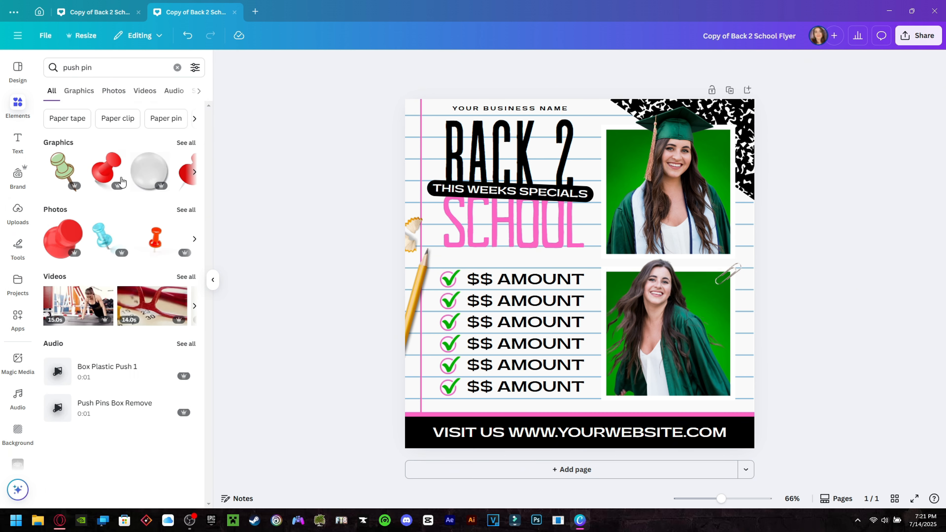
left_click(186, 143)
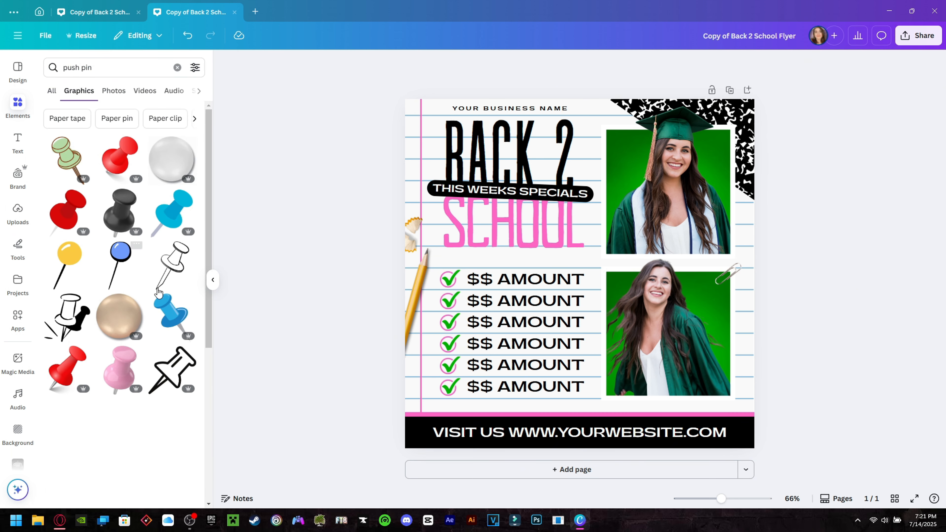
scroll(107, 220, "down", 5)
scroll(106, 223, "down", 5)
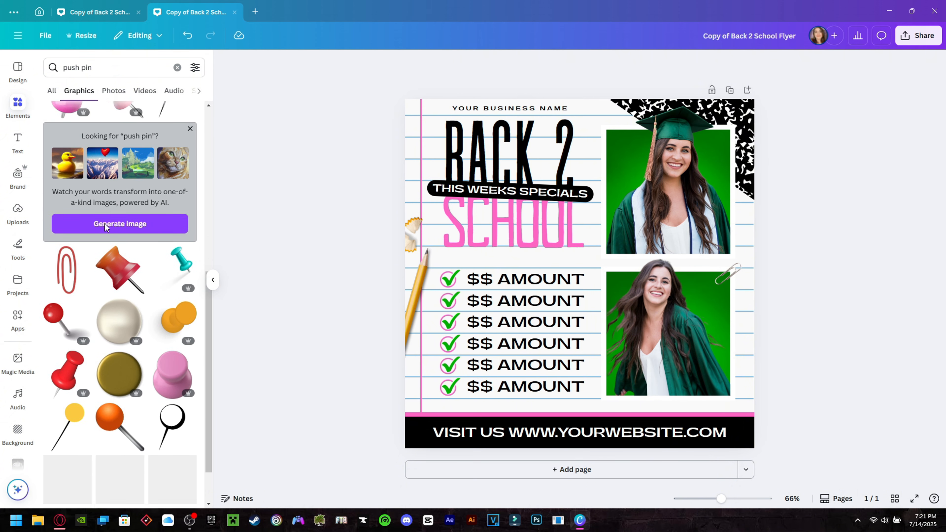
Step: Add the black 3D push pin from the recently used elements, shrink it, and place it in the upper-left corner of the upper graduate's photo
left_click(86, 241)
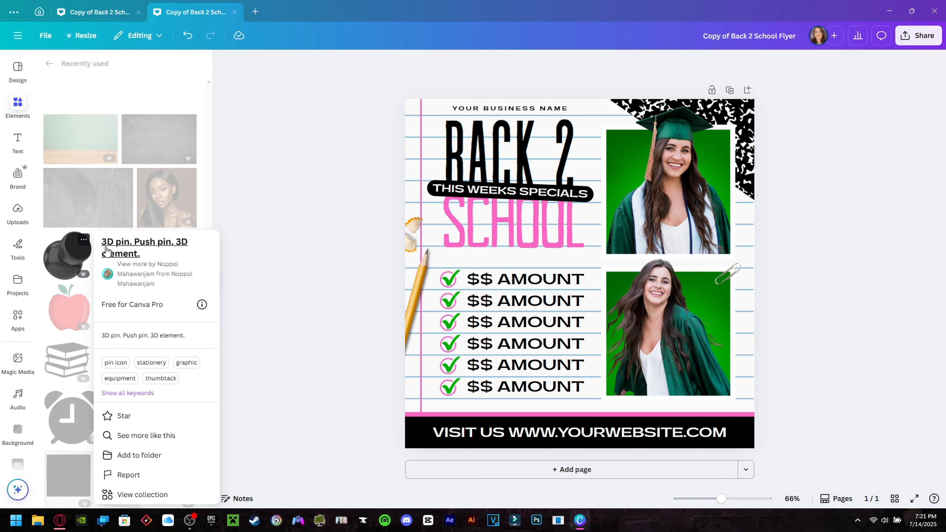
left_click(89, 264)
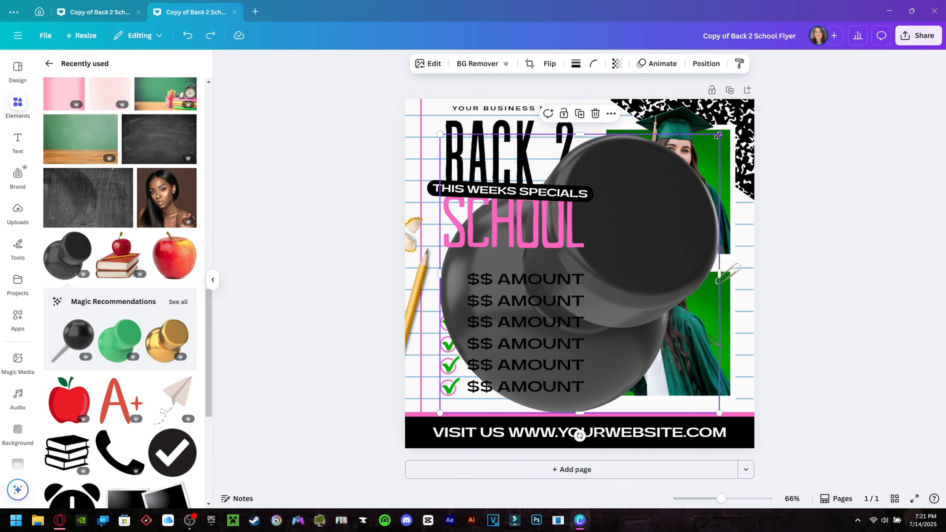
left_click_drag(718, 135, 625, 135)
left_click(852, 198)
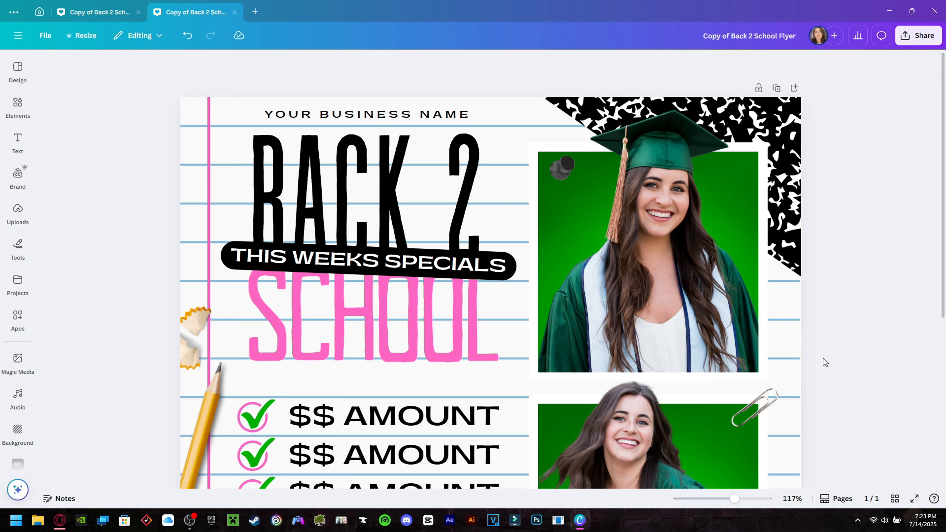
Step: Download the flyer as a 1,080 × 1,080 px PNG and save it in Downloads as "Copy of Back 2 School Flyer"
scroll(823, 358, "down", 7)
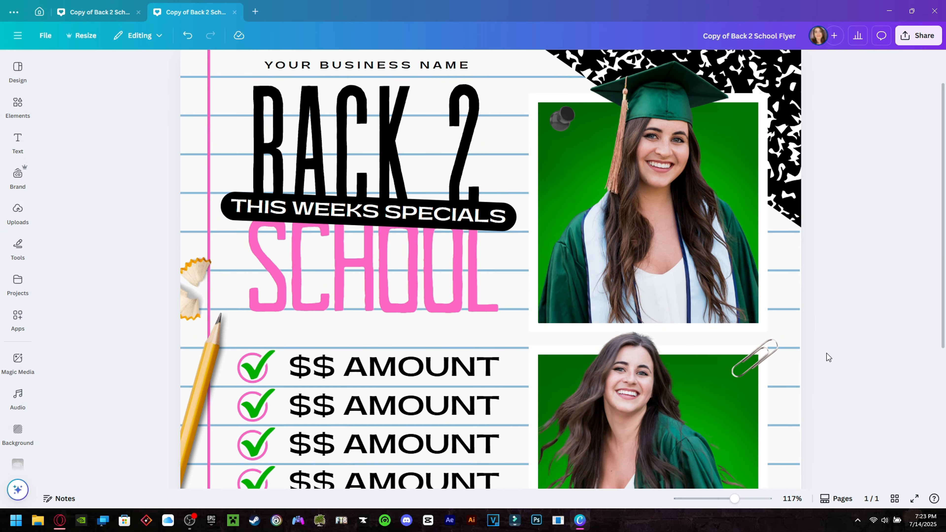
key("ctrl+alt+0")
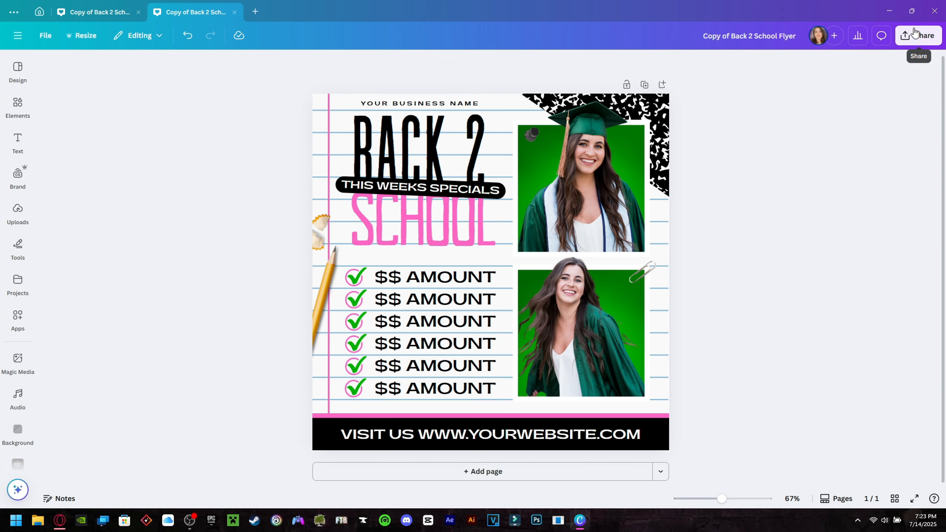
left_click(918, 36)
left_click(761, 246)
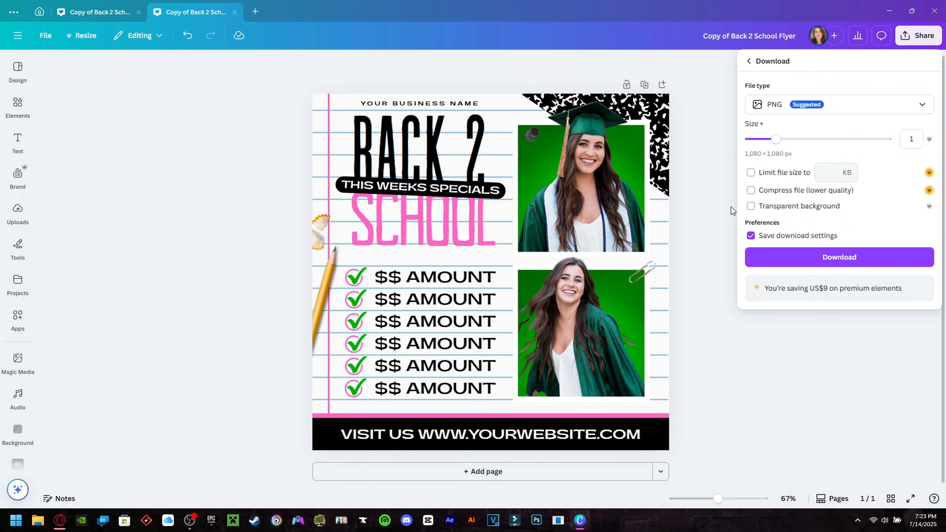
left_click(799, 256)
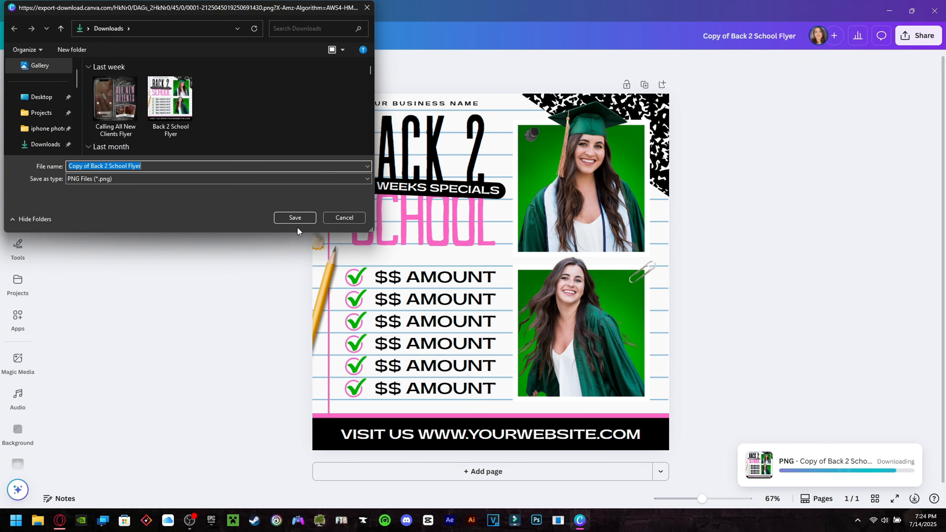
left_click(295, 217)
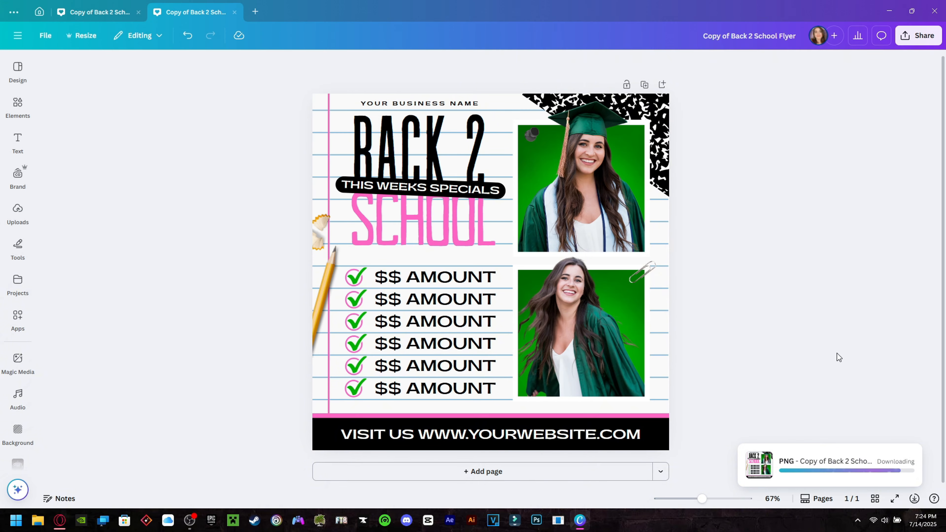